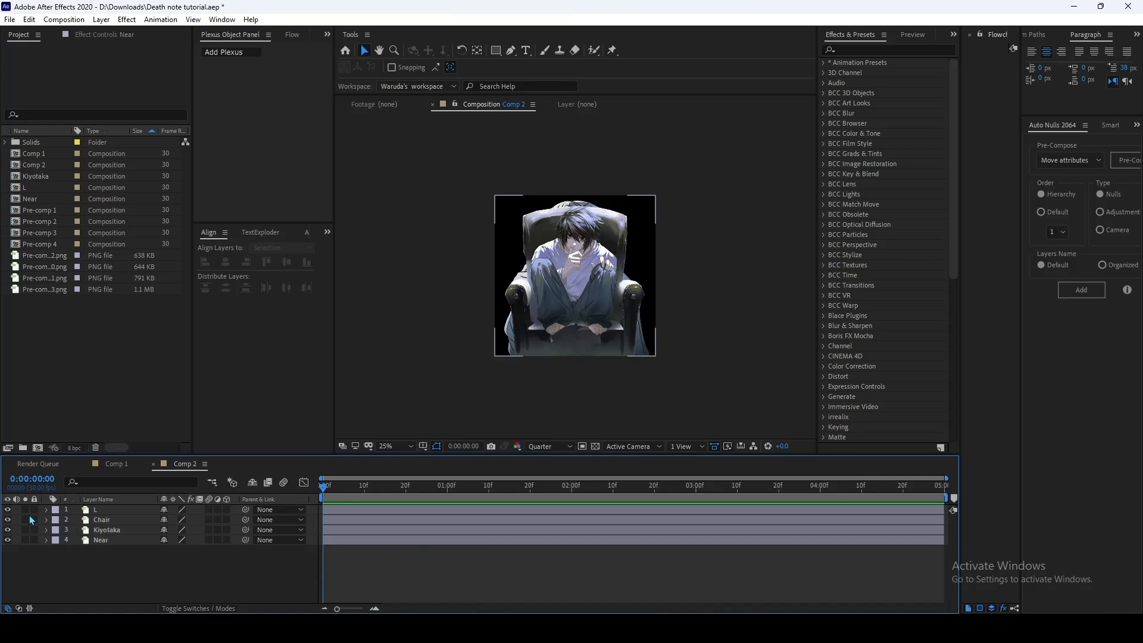
# Step: Solo the L, Chair, Kiyotaka and Near layers one at a time to examine each image by itself
pyautogui.click(25, 510)
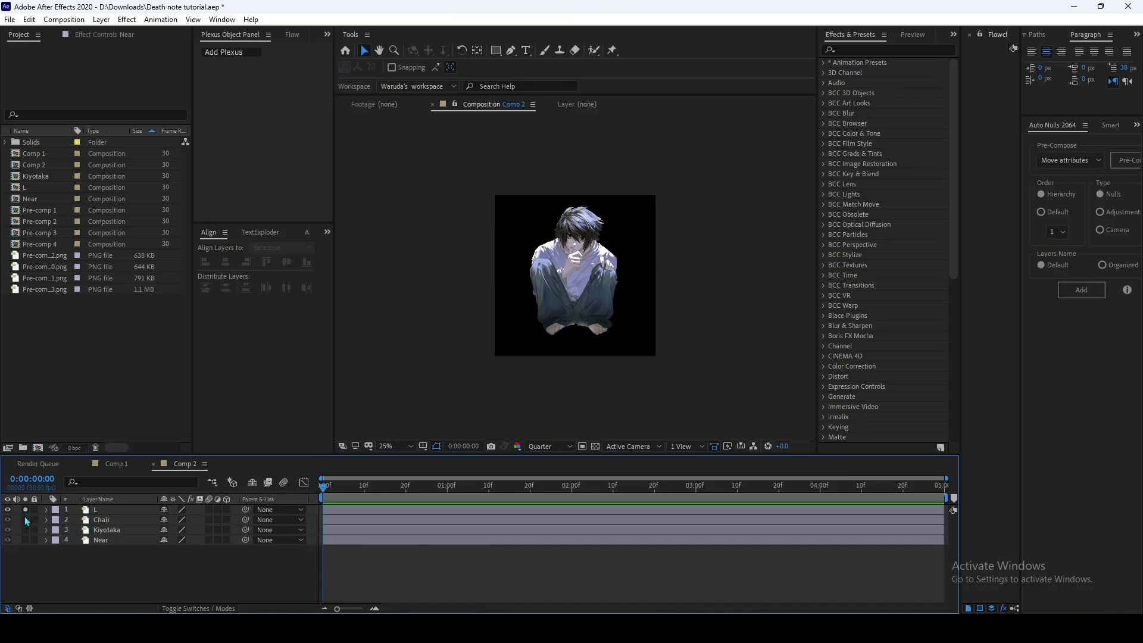
pyautogui.click(25, 510)
pyautogui.click(25, 520)
pyautogui.click(25, 520)
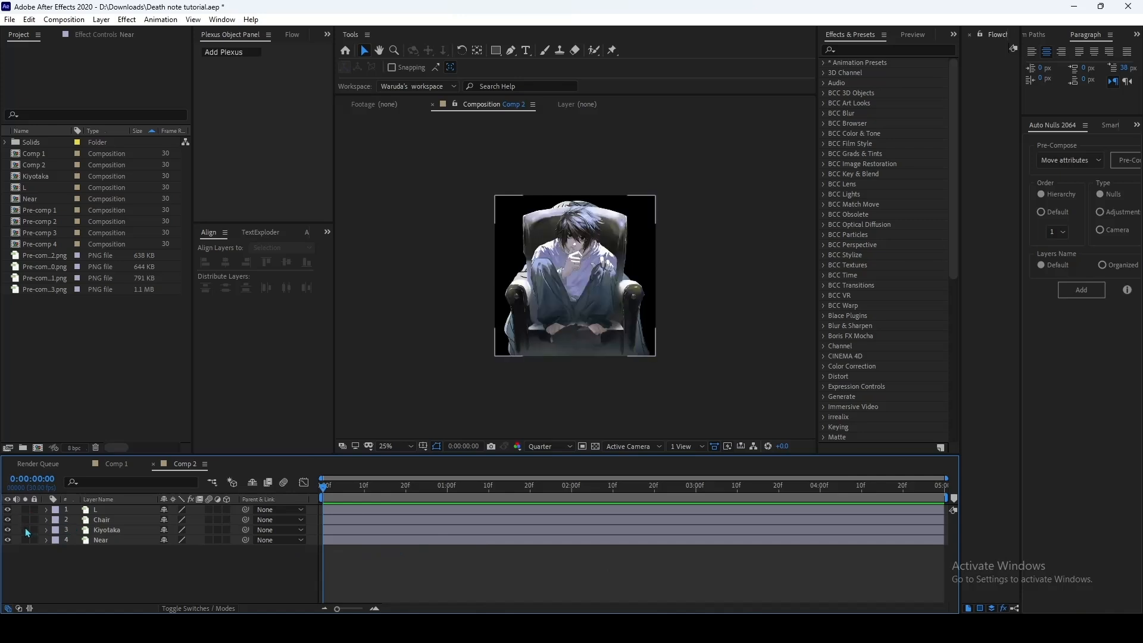
pyautogui.click(25, 530)
pyautogui.click(25, 530)
pyautogui.click(25, 541)
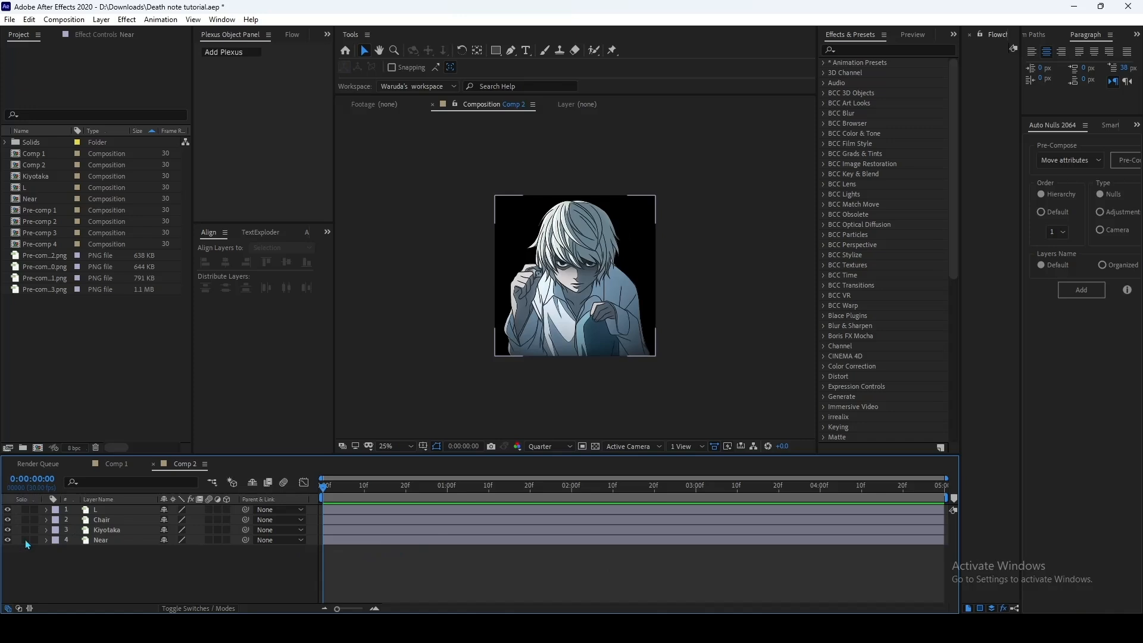
pyautogui.click(25, 541)
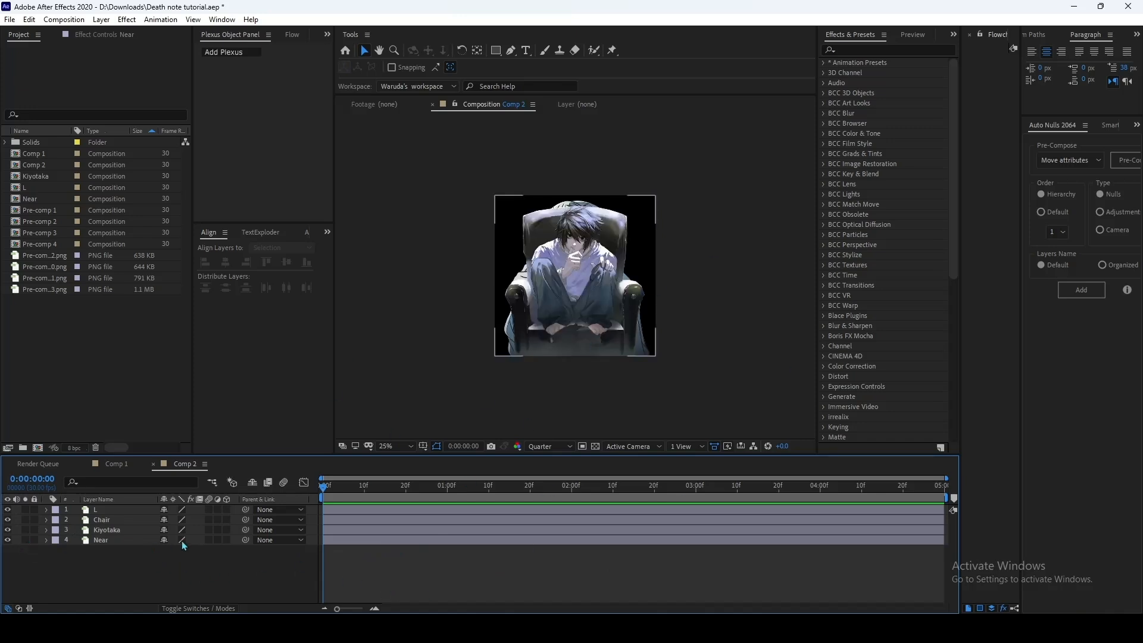
# Step: Duplicate the Chair layer twice and arrange one chair directly below each of the L, Kiyotaka and Near layers
pyautogui.click(102, 520)
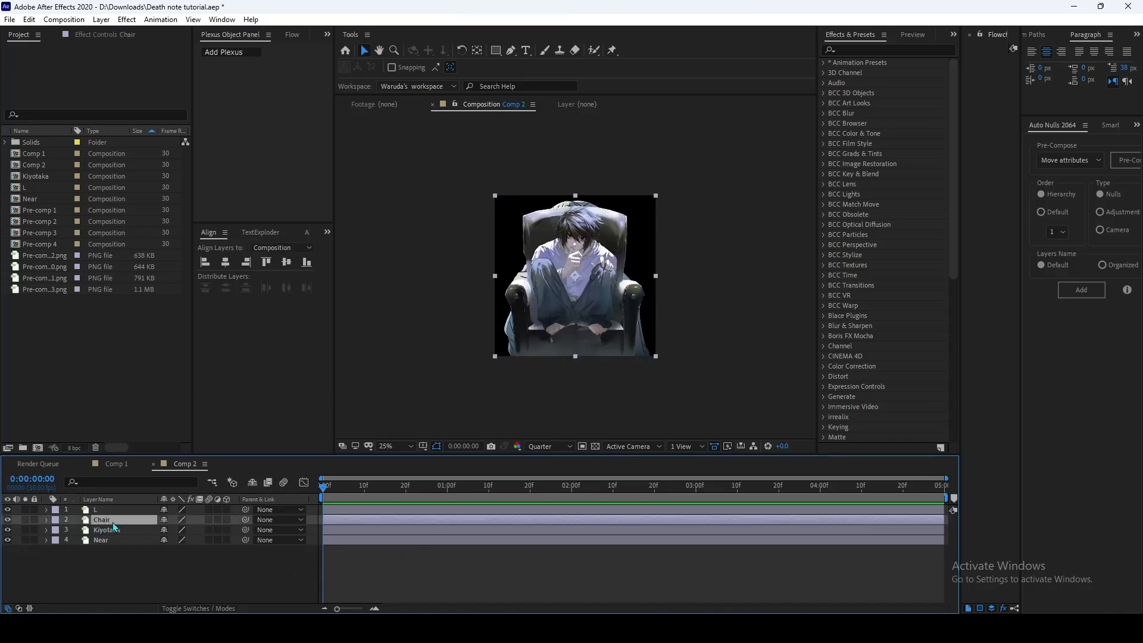
pyautogui.hotkey('ctrl', 'd')
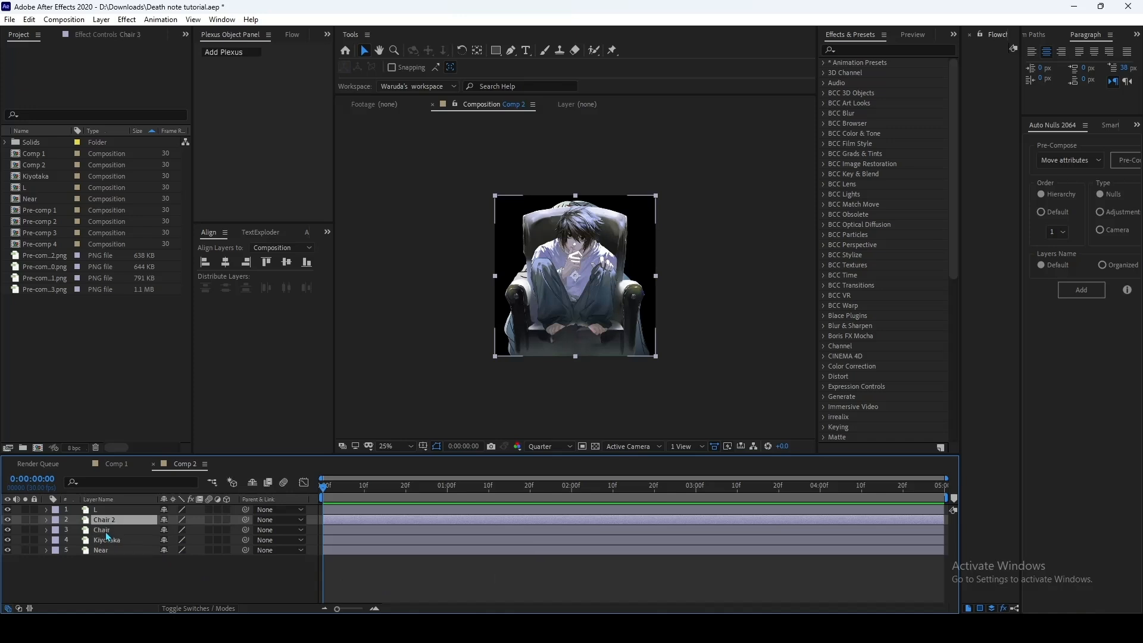
pyautogui.hotkey('ctrl', 'd')
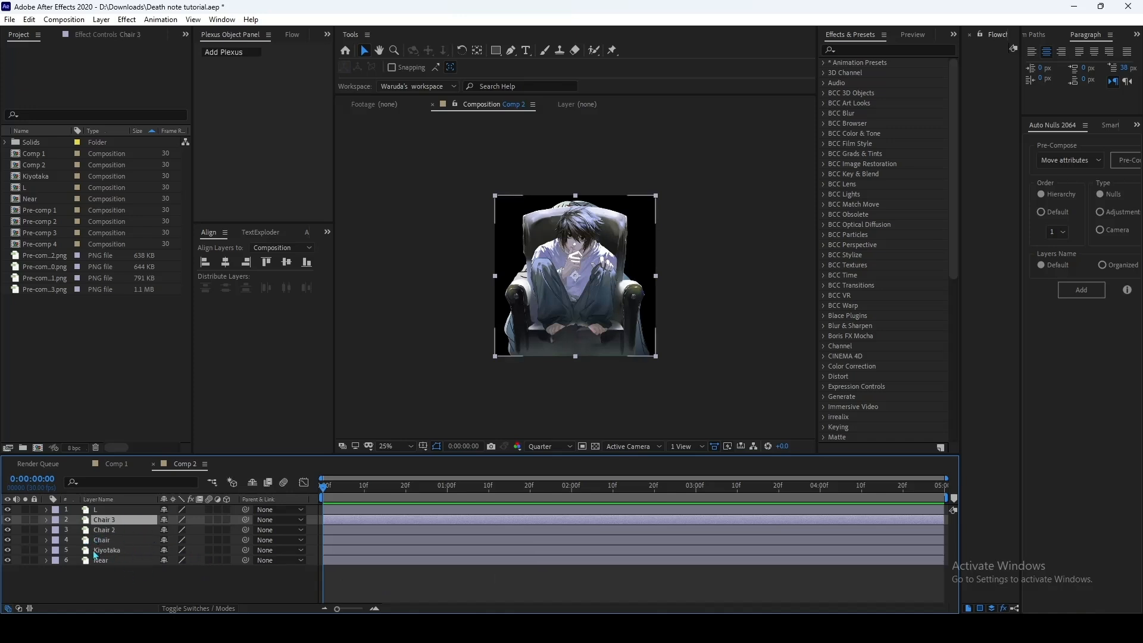
pyautogui.moveTo(106, 542)
pyautogui.mouseDown()
pyautogui.moveTo(107, 572)
pyautogui.moveTo(108, 546)
pyautogui.mouseUp()
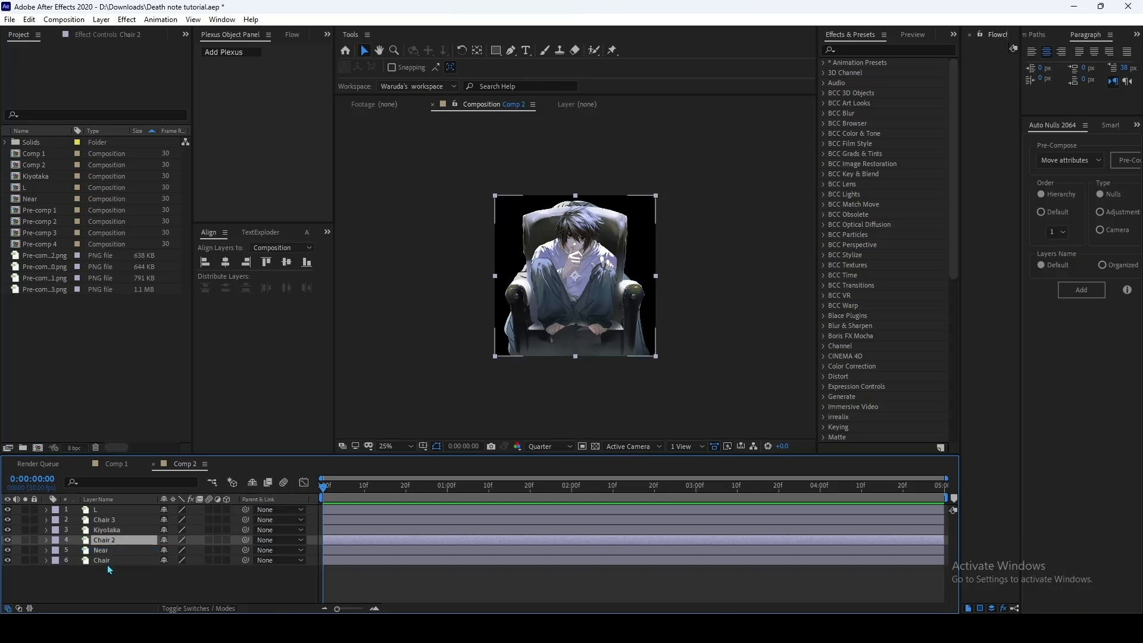
# Step: Pre-compose the L and Chair 3 layers together into a composition named L
pyautogui.click(108, 511)
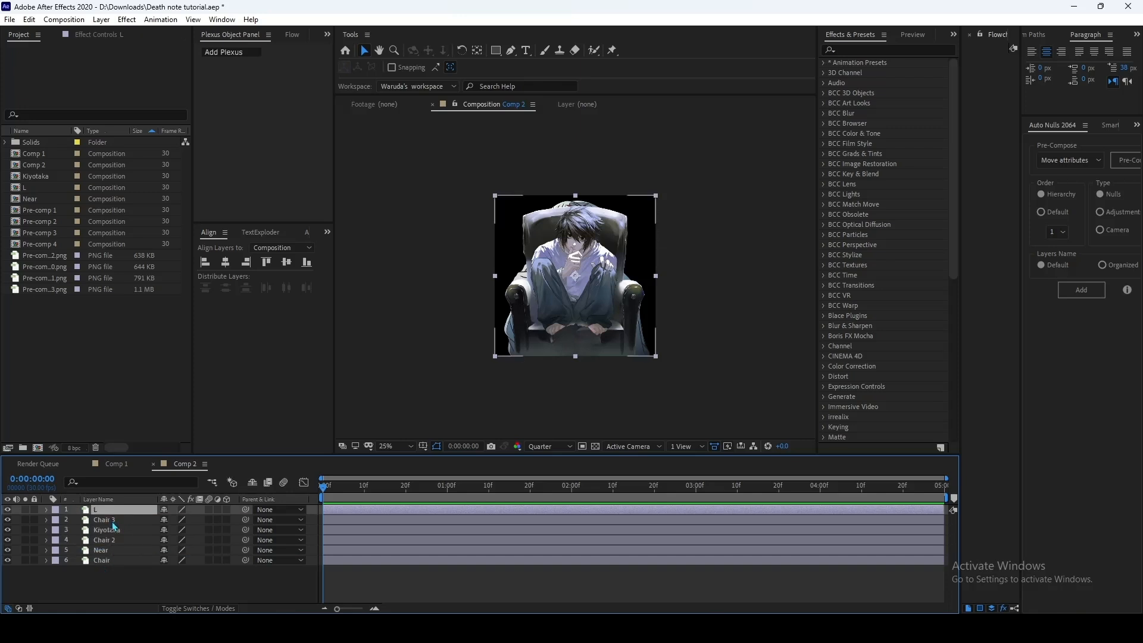
pyautogui.keyDown('shift'); pyautogui.click(105, 520); pyautogui.keyUp('shift')
pyautogui.rightClick(138, 519)
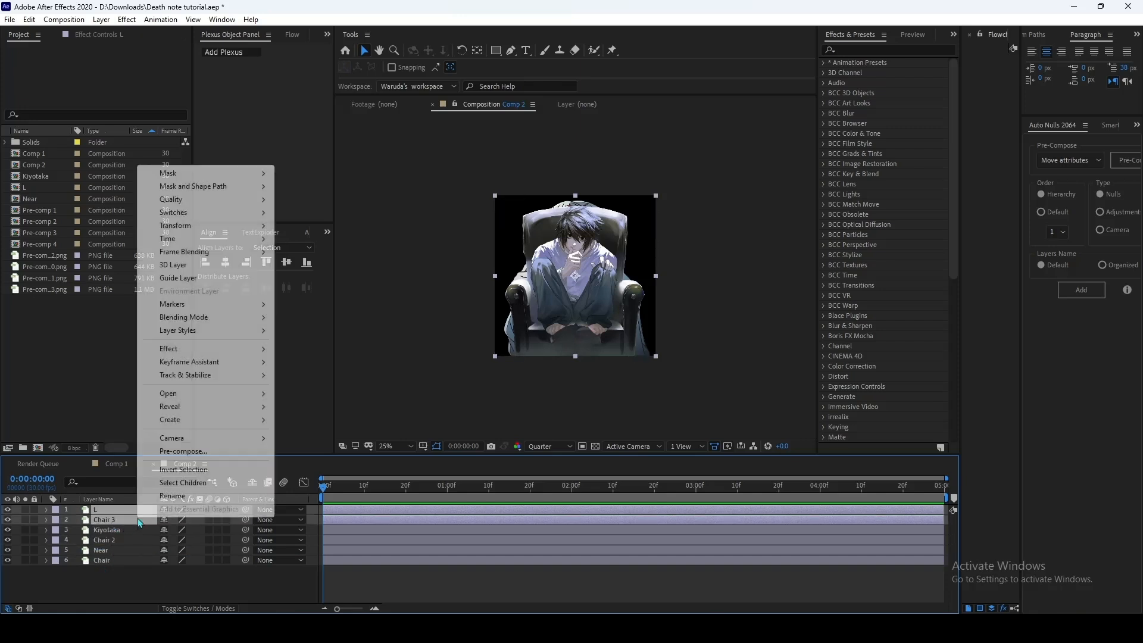
pyautogui.click(190, 452)
pyautogui.write('L')
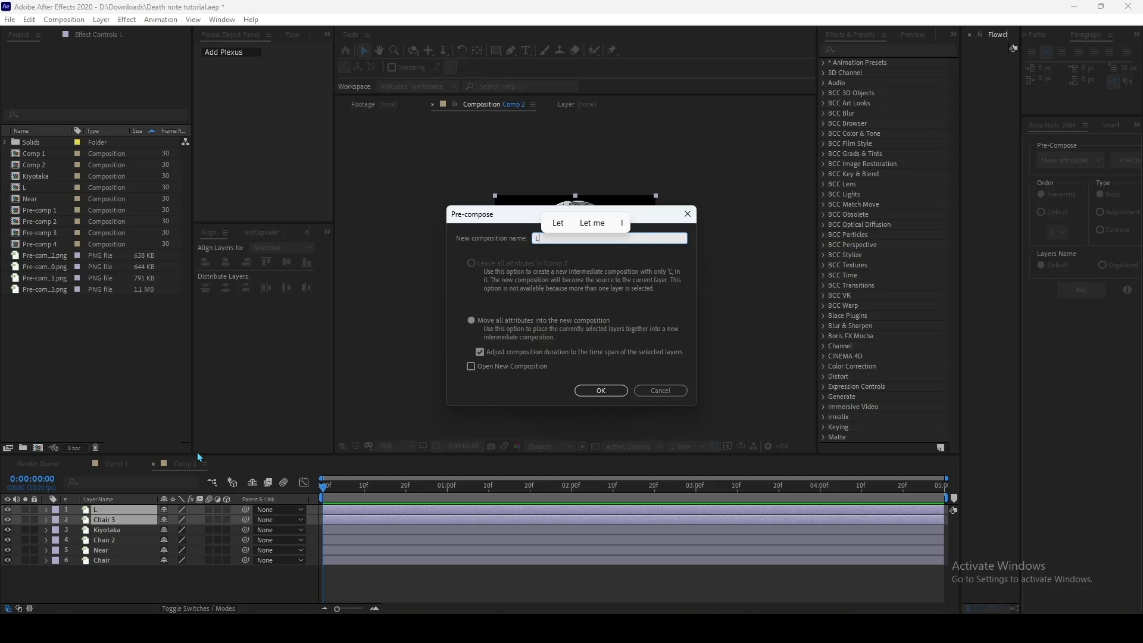
pyautogui.press('Return')
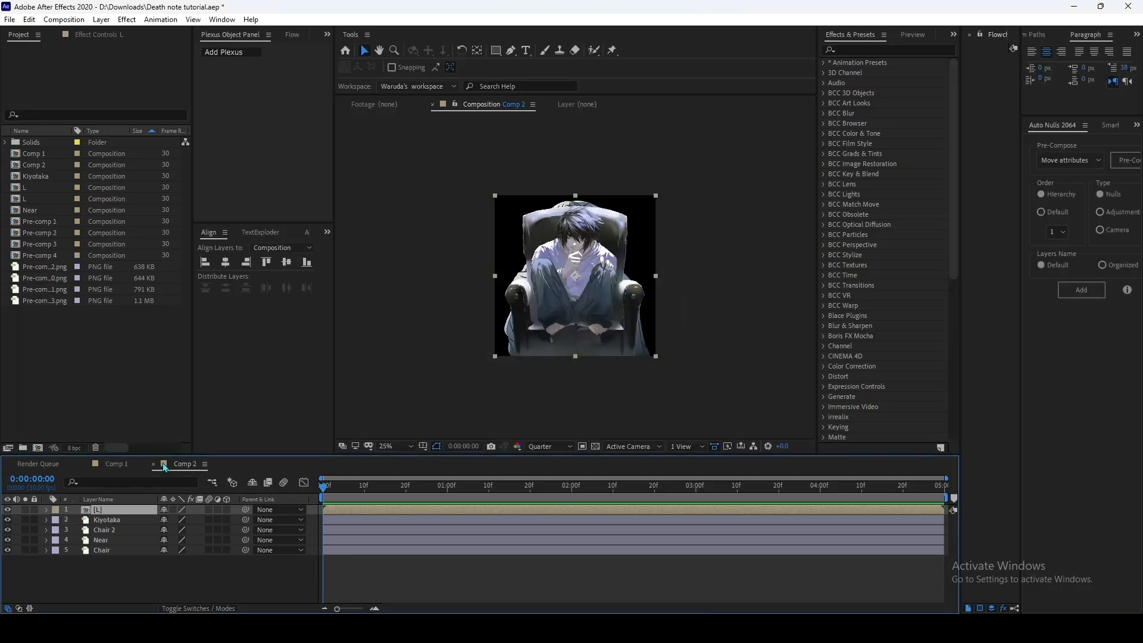
# Step: Pre-compose the Kiyotaka and Chair 2 layers together into a composition named Kiyotaka
pyautogui.click(138, 520)
pyautogui.keyDown('shift'); pyautogui.click(138, 530); pyautogui.keyUp('shift')
pyautogui.rightClick(138, 530)
pyautogui.click(181, 471)
pyautogui.write('Kiyotaka')
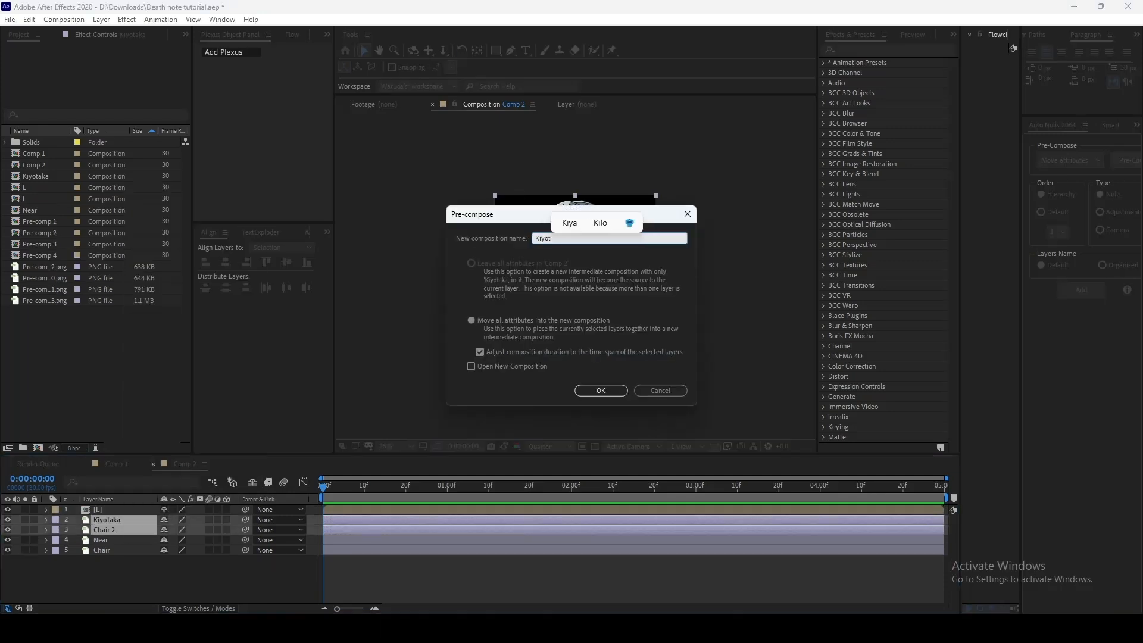
pyautogui.press('Return')
# Step: Pre-compose the Near and Chair layers together into a composition named Near
pyautogui.click(122, 530)
pyautogui.keyDown('shift'); pyautogui.click(121, 540); pyautogui.keyUp('shift')
pyautogui.rightClick(121, 541)
pyautogui.click(179, 482)
pyautogui.write('Near')
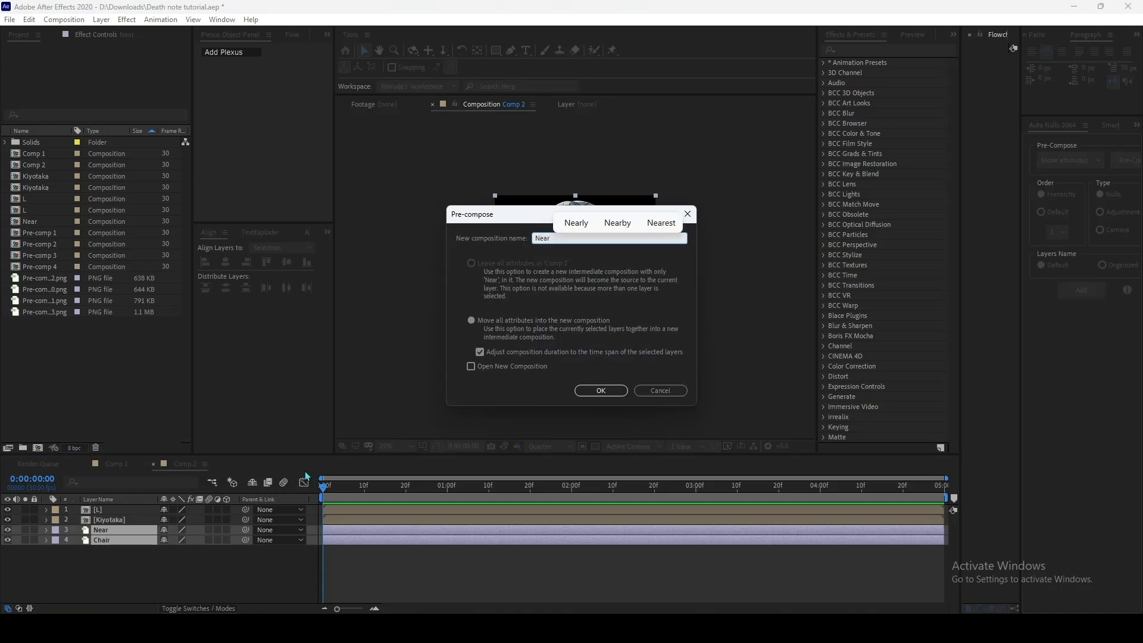
pyautogui.press('Return')
# Step: Open the L pre-composition and scale its L character layer to 121%
pyautogui.doubleClick(384, 510)
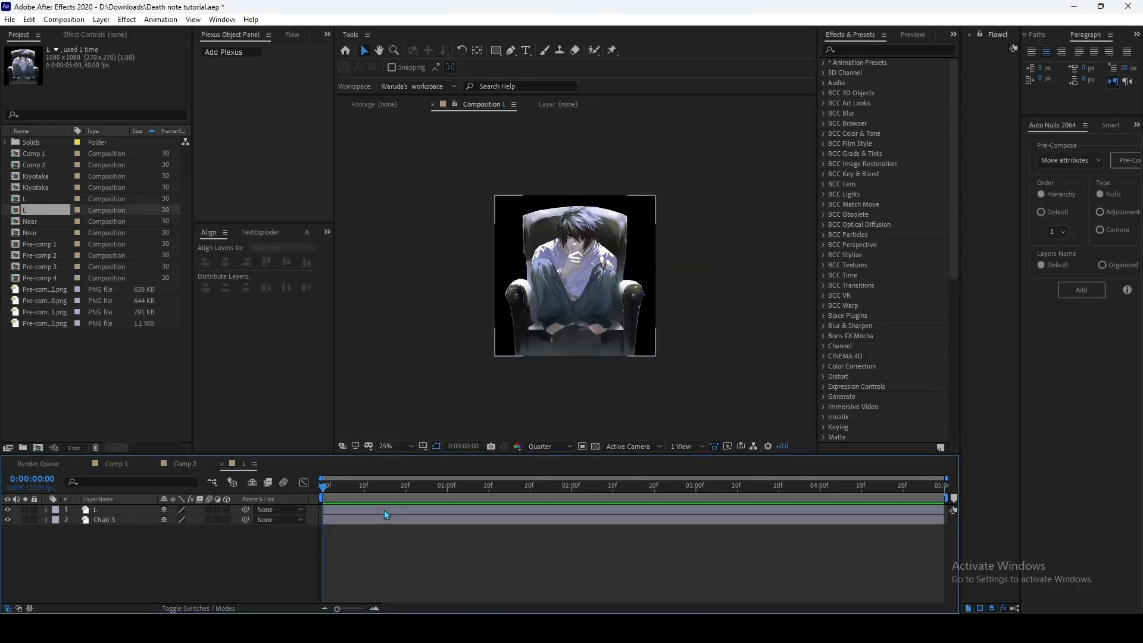
pyautogui.click(424, 509)
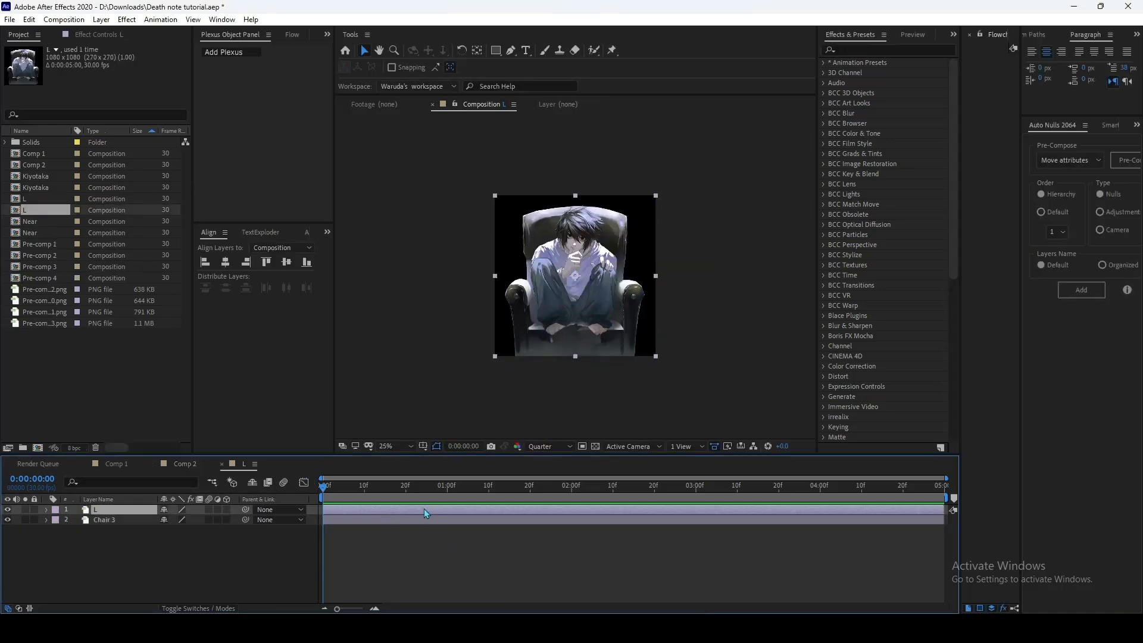
pyautogui.click(412, 520)
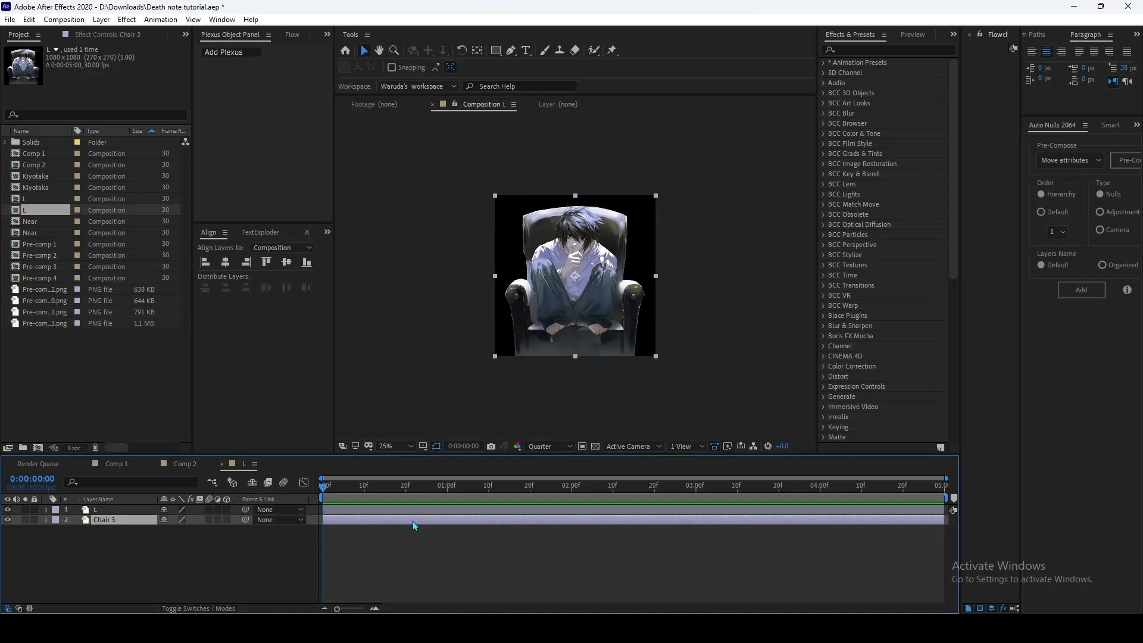
pyautogui.click(420, 510)
pyautogui.press('s')
pyautogui.moveTo(196, 520); pyautogui.dragTo(214, 521)
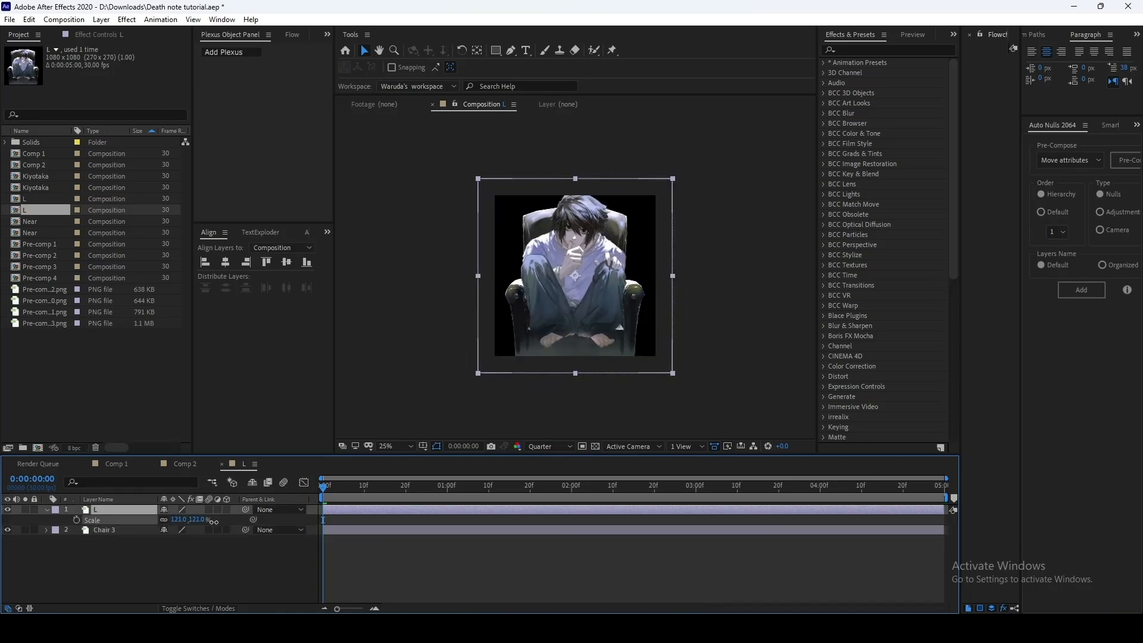
# Step: Nudge the L and Chair 3 layers down together so the head sits lower in the frame
pyautogui.click(334, 528)
pyautogui.keyDown('shift'); pyautogui.click(334, 510); pyautogui.keyUp('shift')
pyautogui.hotkey('shift', 'Down')
pyautogui.hotkey('shift', 'Down')
pyautogui.hotkey('shift', 'Down')
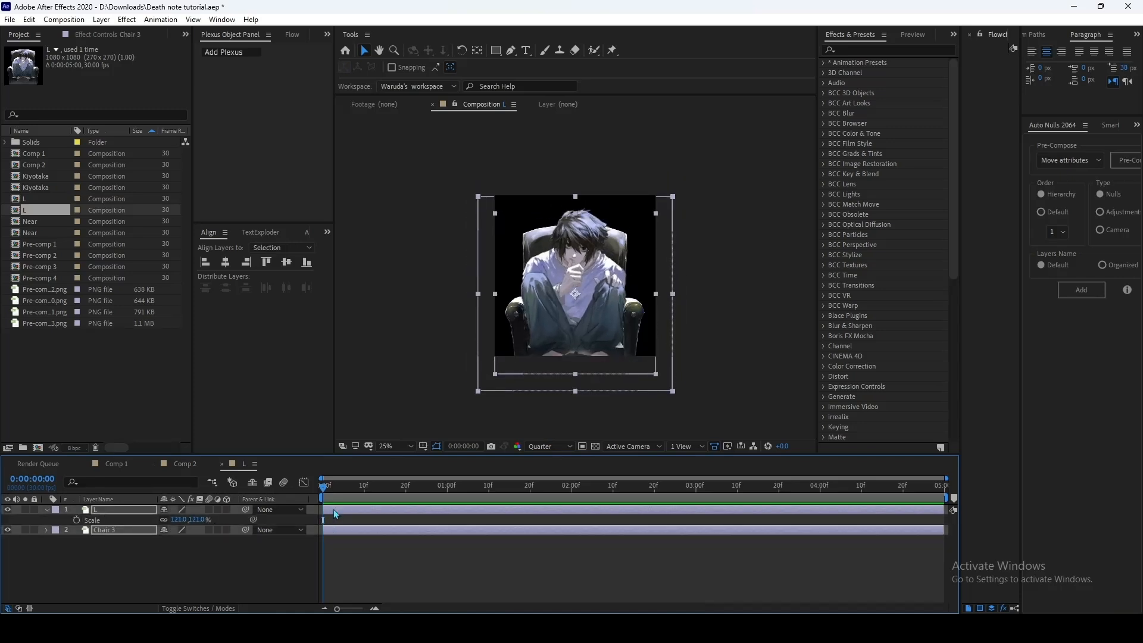
pyautogui.click(463, 559)
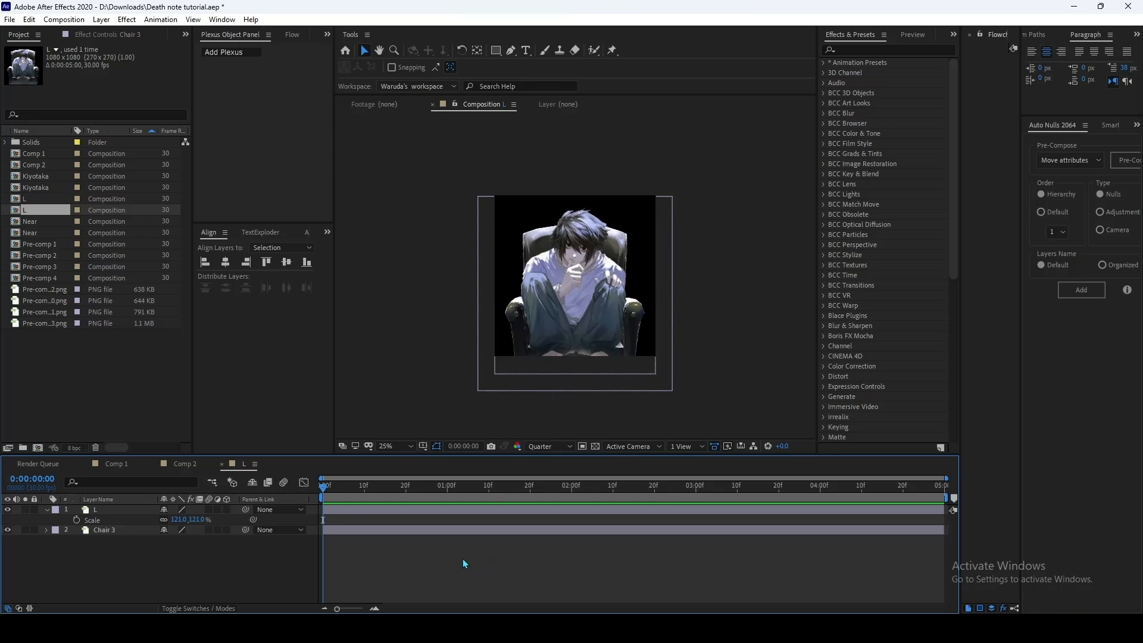
# Step: Open the Kiyotaka pre-composition from Comp 2 and nudge its character and chair layers down together
pyautogui.click(194, 464)
pyautogui.doubleClick(379, 519)
pyautogui.click(389, 511)
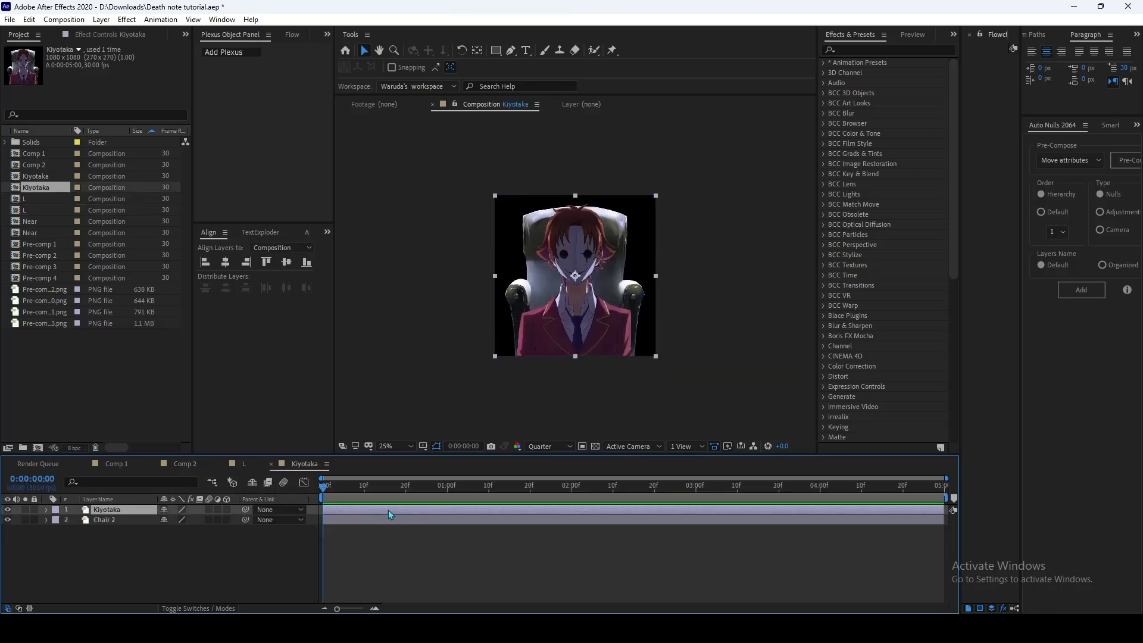
pyautogui.press('p')
pyautogui.moveTo(191, 520)
pyautogui.mouseDown()
pyautogui.moveTo(141, 522)
pyautogui.moveTo(194, 520)
pyautogui.mouseUp()
pyautogui.press('p')
pyautogui.keyDown('shift'); pyautogui.click(332, 521); pyautogui.keyUp('shift')
pyautogui.hotkey('shift', 'Down')
pyautogui.hotkey('shift', 'Down')
pyautogui.hotkey('shift', 'Down')
# Step: Scale the Kiyotaka character layer to 92% and nudge it slightly up against the chair
pyautogui.click(348, 551)
pyautogui.click(335, 511)
pyautogui.press('s')
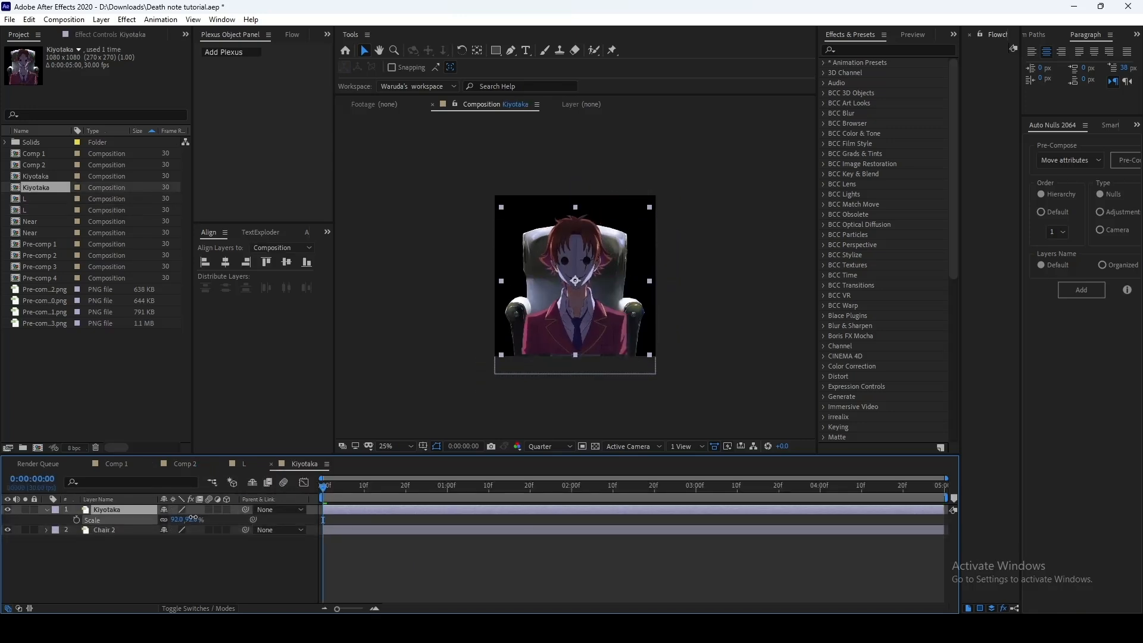
pyautogui.hotkey('shift', 'Up')
pyautogui.click(372, 557)
# Step: Find the saved "tile" preset and apply it to the Kiyotaka character layer
pyautogui.click(589, 324)
pyautogui.click(852, 53)
pyautogui.write('tile')
pyautogui.moveTo(865, 103); pyautogui.dragTo(453, 511)
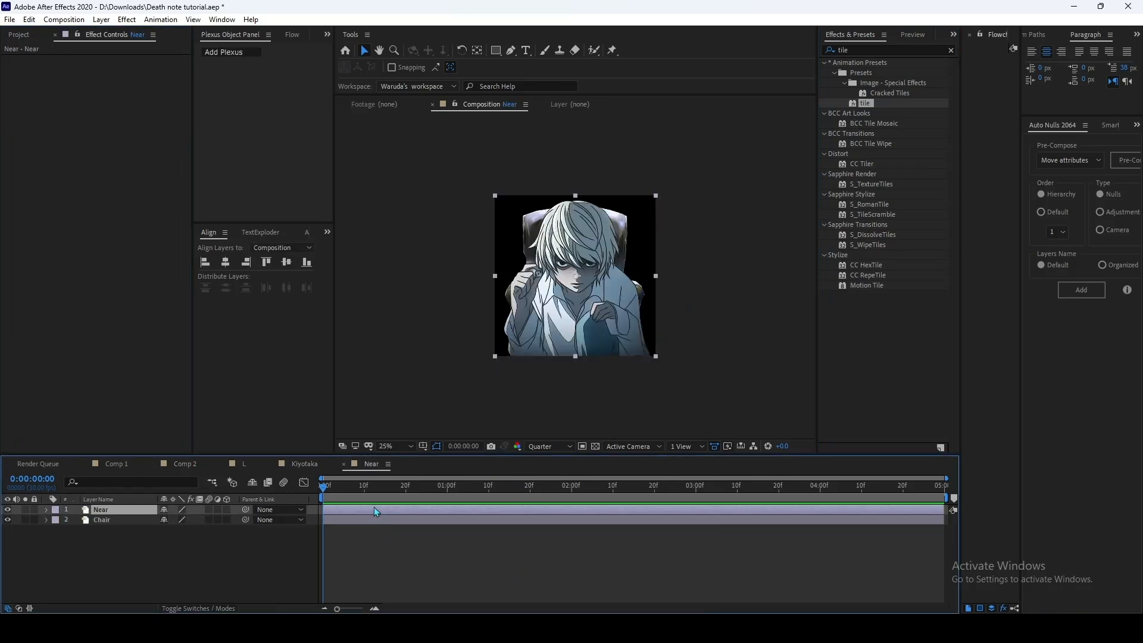
# Step: In the Near pre-composition, scale the Near character layer to 71%
pyautogui.press('s')
pyautogui.moveTo(178, 519); pyautogui.dragTo(161, 520)
pyautogui.click(367, 549)
# Step: Nudge the Near and Chair layers down together in the frame
pyautogui.click(393, 511)
pyautogui.keyDown('shift'); pyautogui.click(411, 529); pyautogui.keyUp('shift')
pyautogui.hotkey('shift', 'Down')
pyautogui.hotkey('shift', 'Down')
pyautogui.hotkey('shift', 'Down')
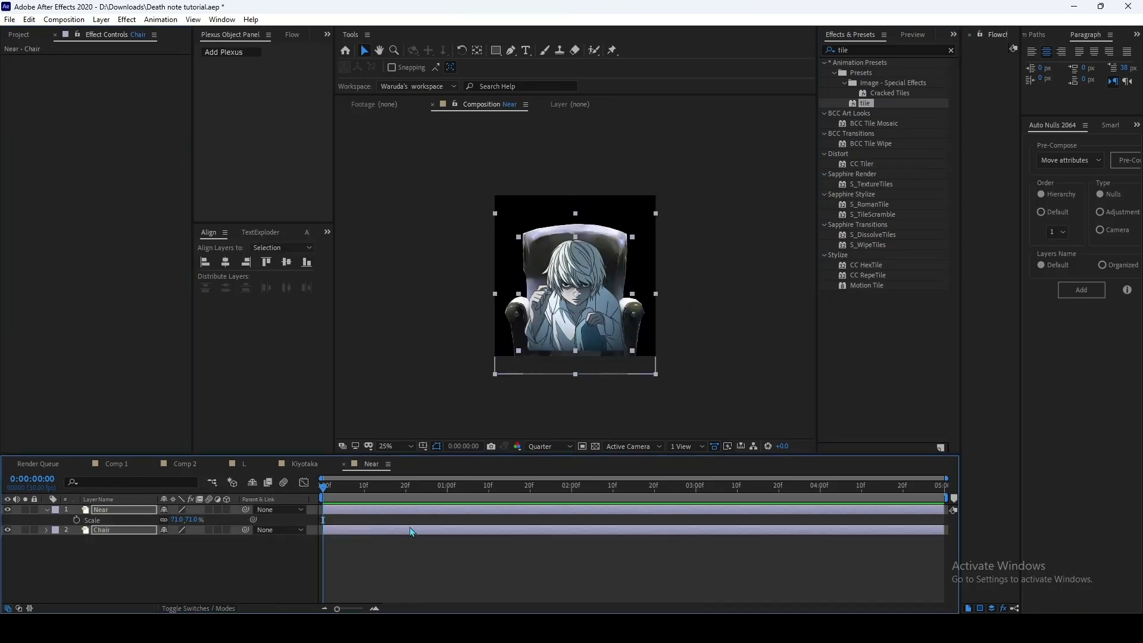
pyautogui.click(478, 570)
# Step: Return to Comp 2 and hide the L, Kiyotaka and Near pre-composition layers
pyautogui.click(304, 464)
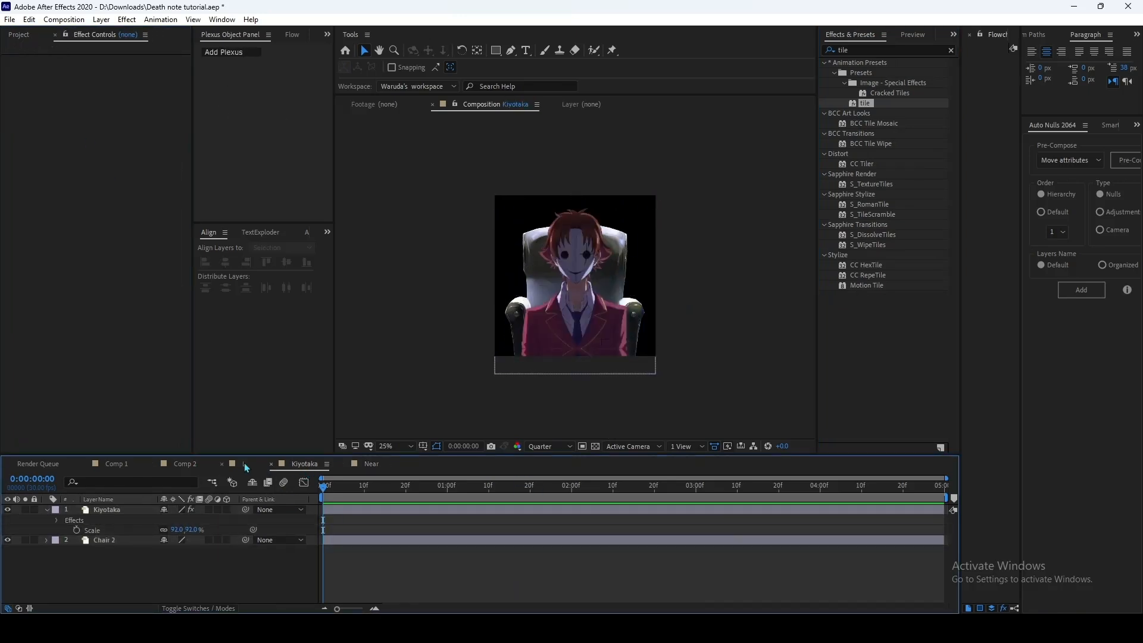
pyautogui.click(245, 465)
pyautogui.click(195, 465)
pyautogui.click(415, 549)
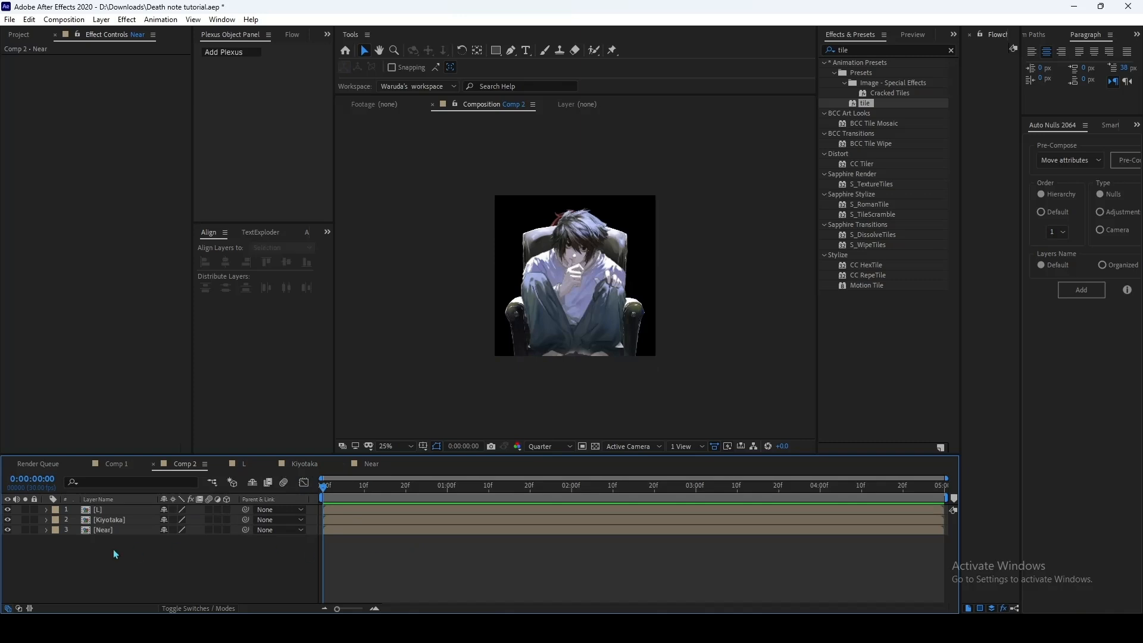
pyautogui.click(8, 510)
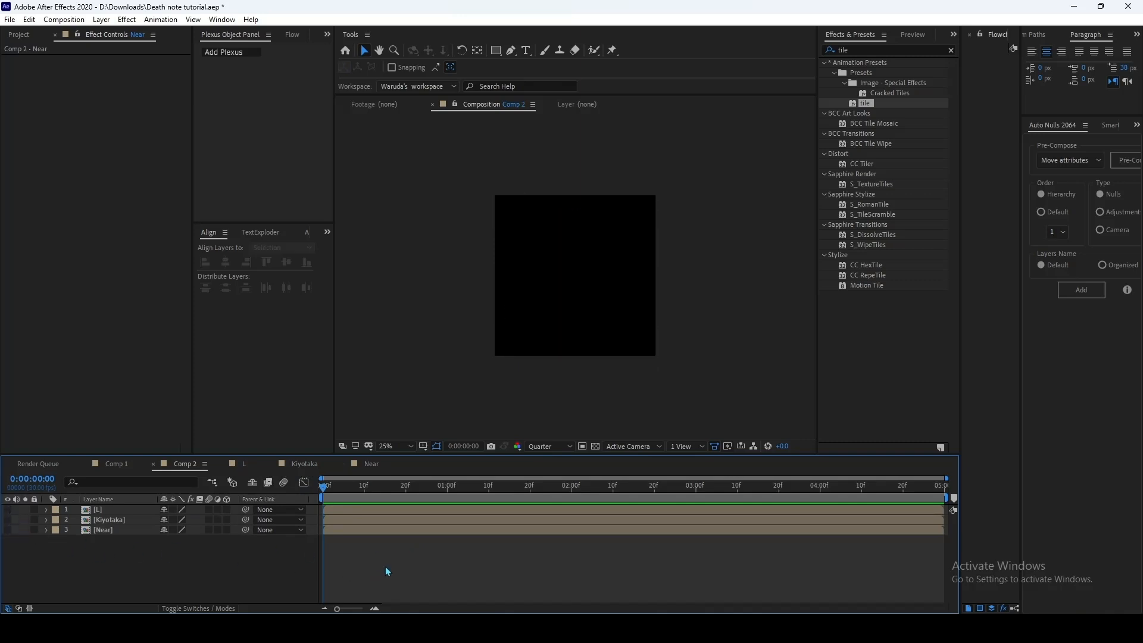
# Step: Create a new black solid layer in Comp 2 with the default settings
pyautogui.rightClick(386, 571)
pyautogui.moveTo(411, 428)
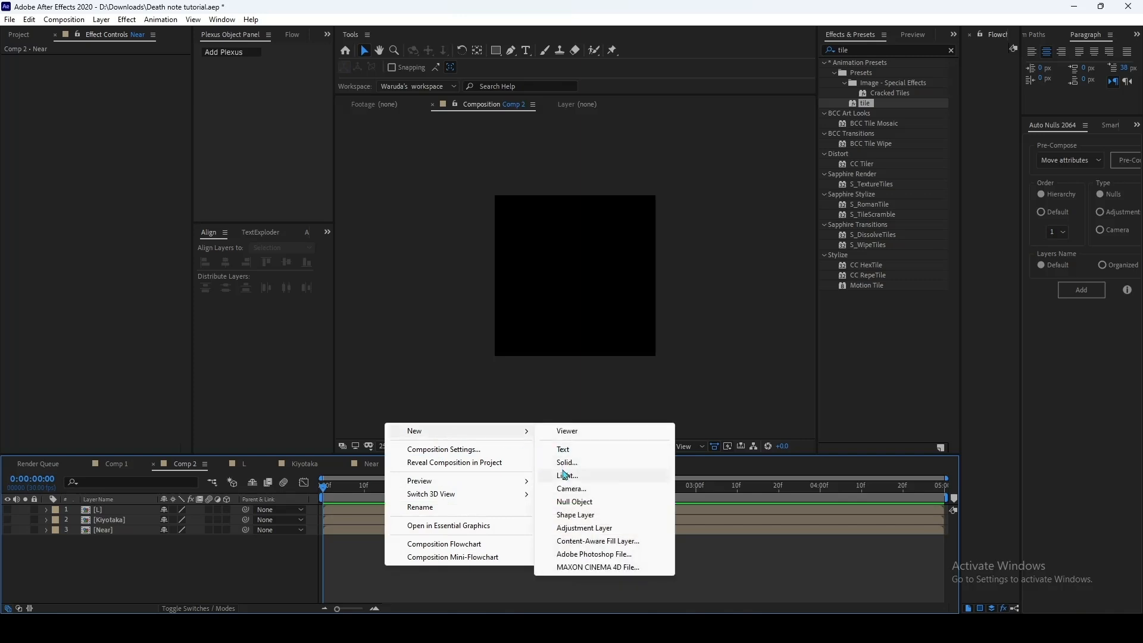
pyautogui.click(587, 462)
pyautogui.click(685, 417)
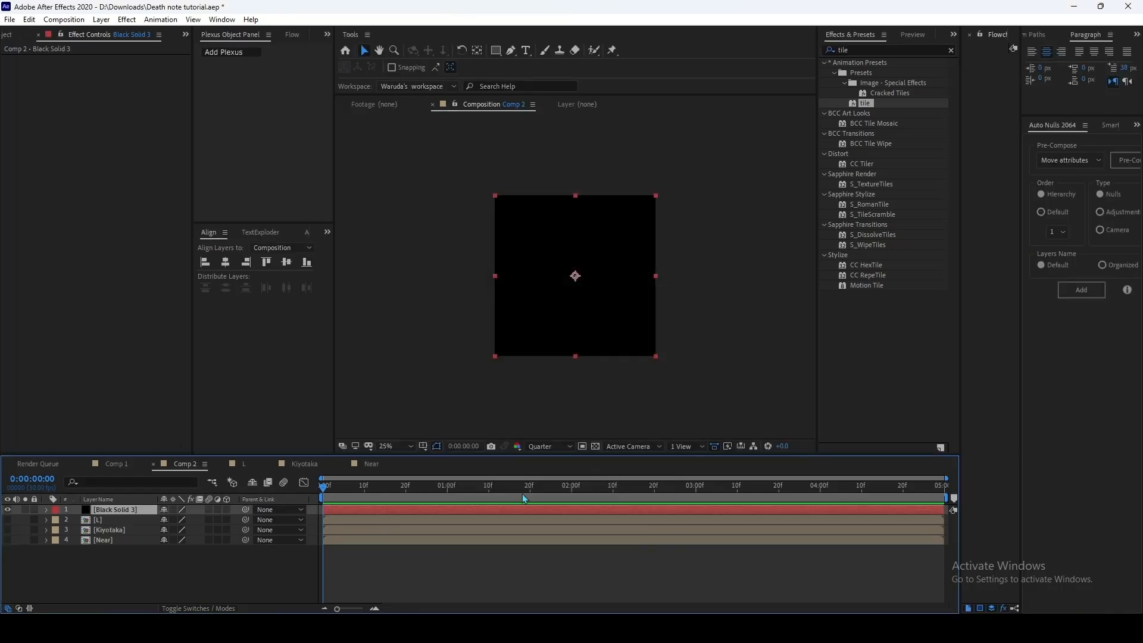
# Step: Search the effects for "eleme" and apply the Element effect to the black solid
pyautogui.click(888, 49)
pyautogui.write('eleme')
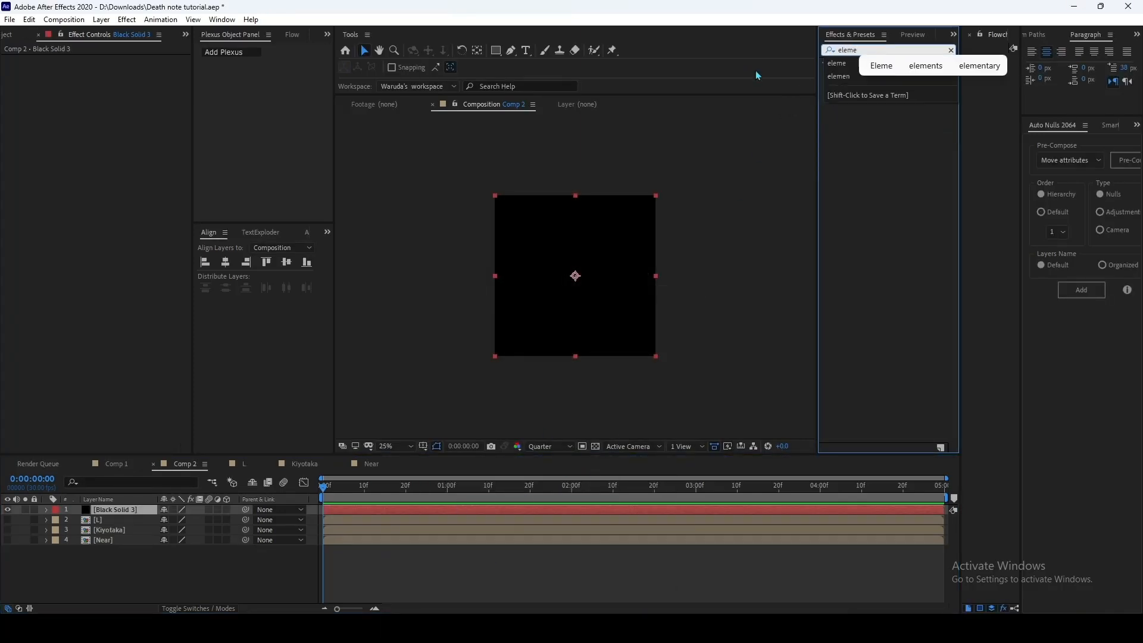
pyautogui.moveTo(866, 73); pyautogui.dragTo(455, 510)
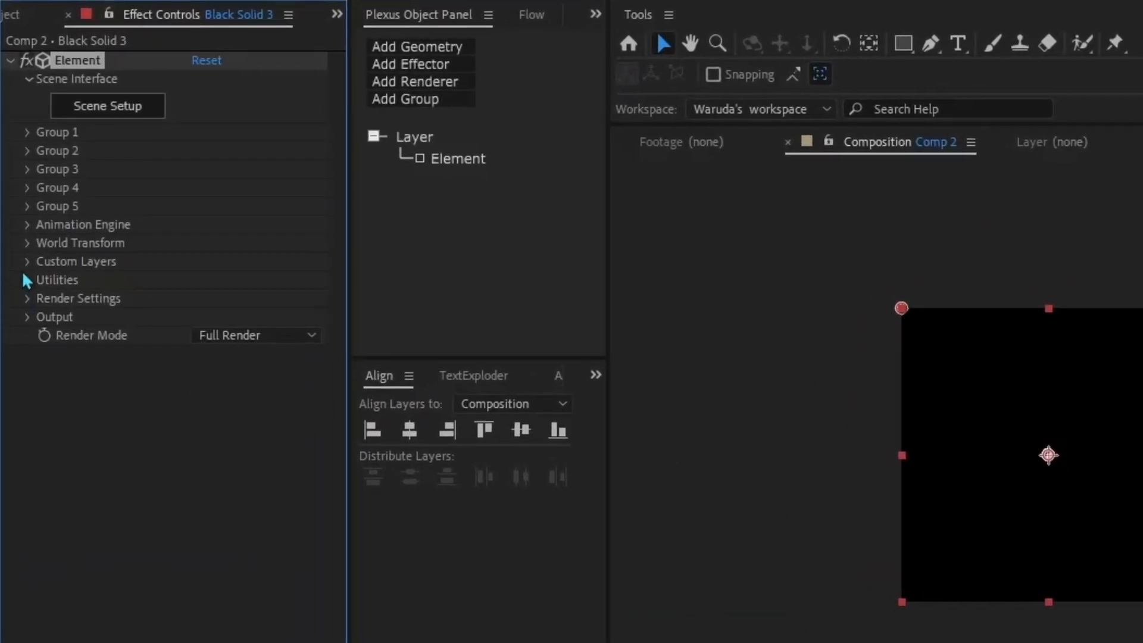
# Step: In Element's custom texture maps, assign the L layer as the source for Layer 1
pyautogui.click(26, 263)
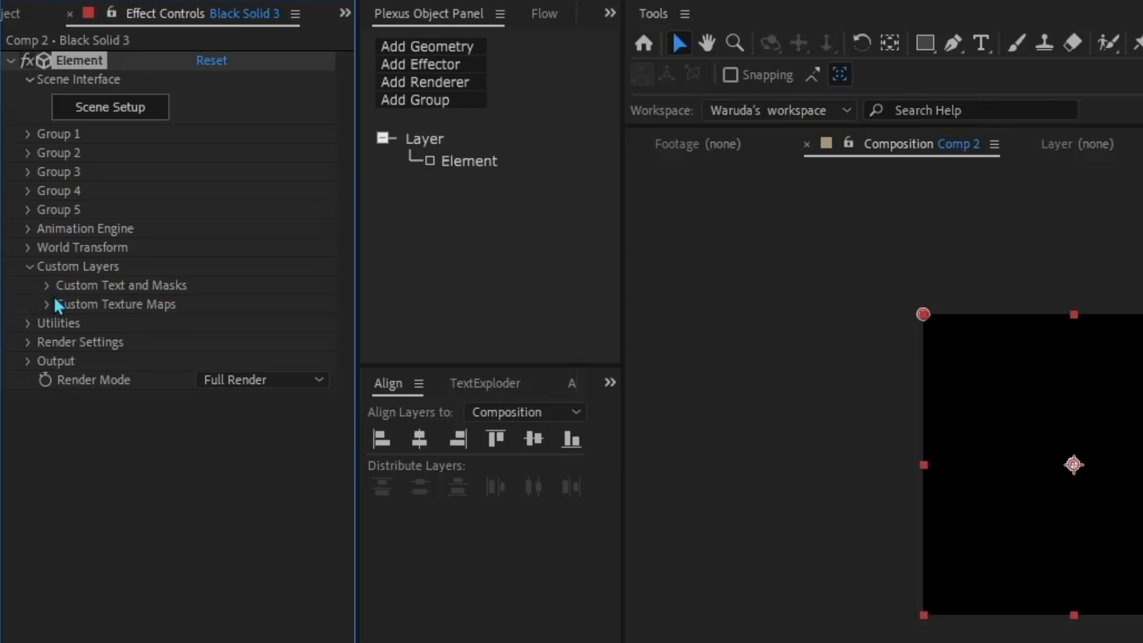
pyautogui.click(48, 305)
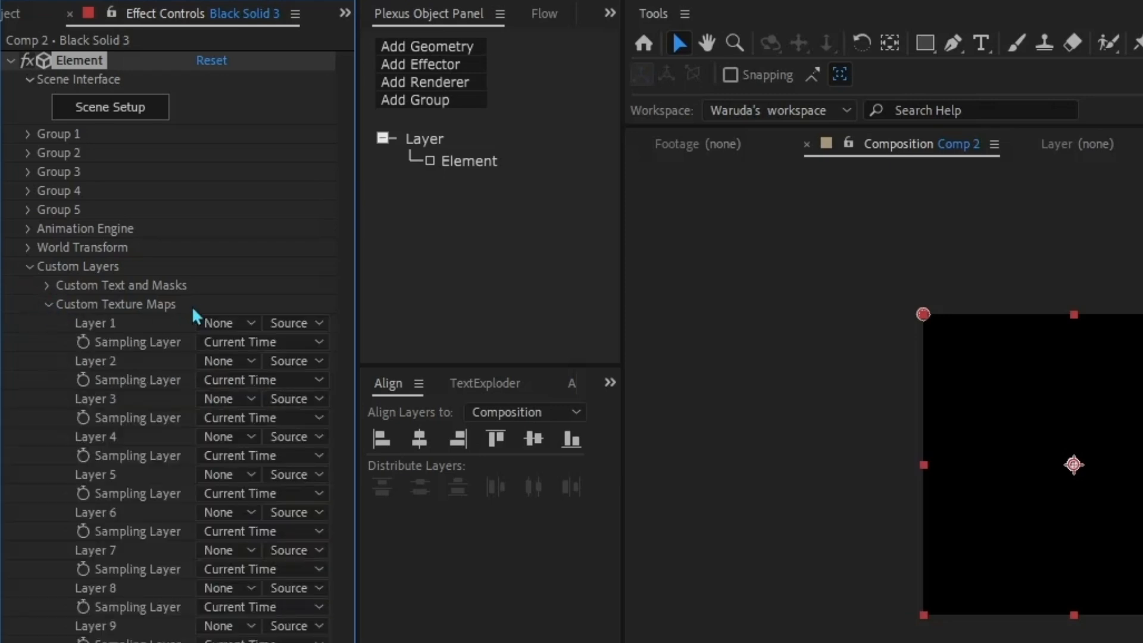
pyautogui.click(221, 328)
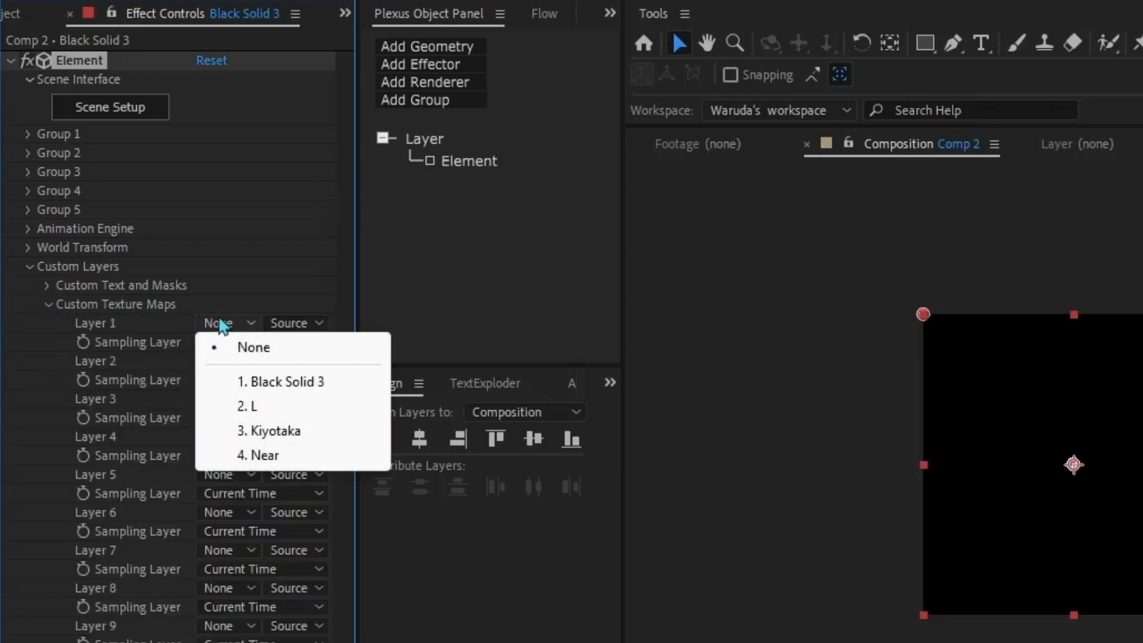
pyautogui.click(256, 407)
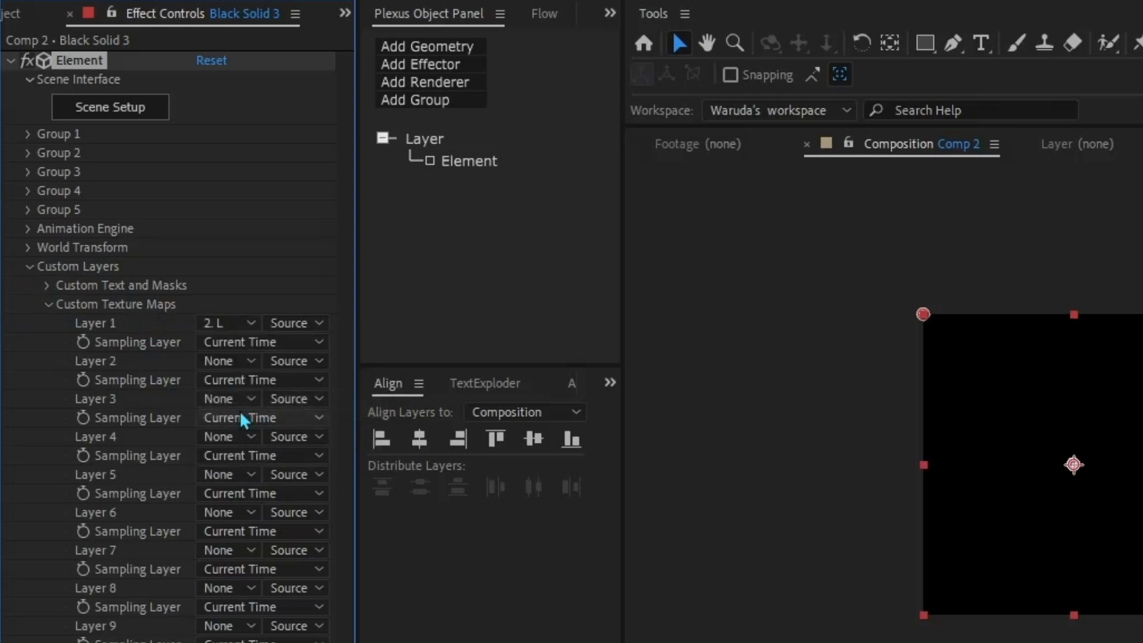
# Step: In Element's custom texture maps, assign the Kiyotaka layer to Layer 2 and the Near layer to Layer 3
pyautogui.click(231, 362)
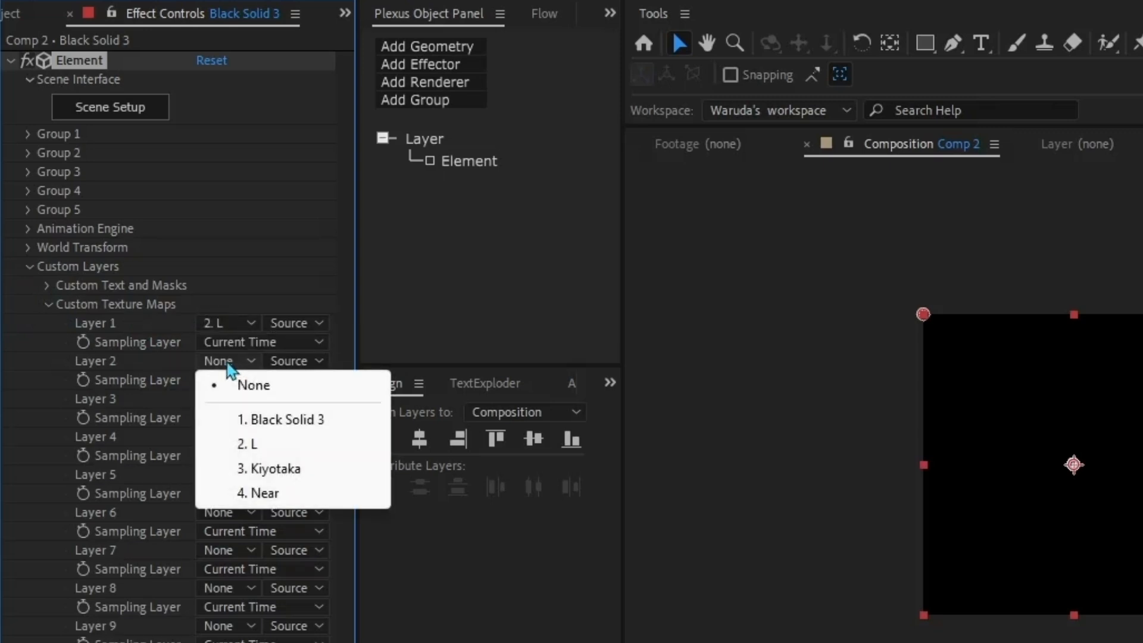
pyautogui.click(301, 470)
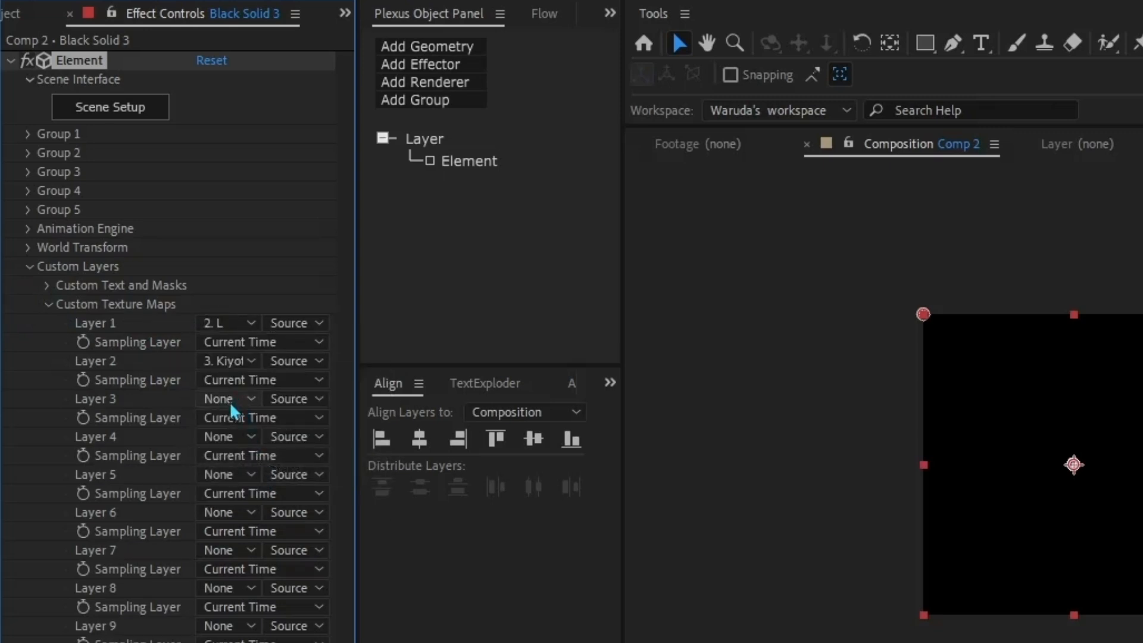
pyautogui.click(233, 399)
pyautogui.click(255, 533)
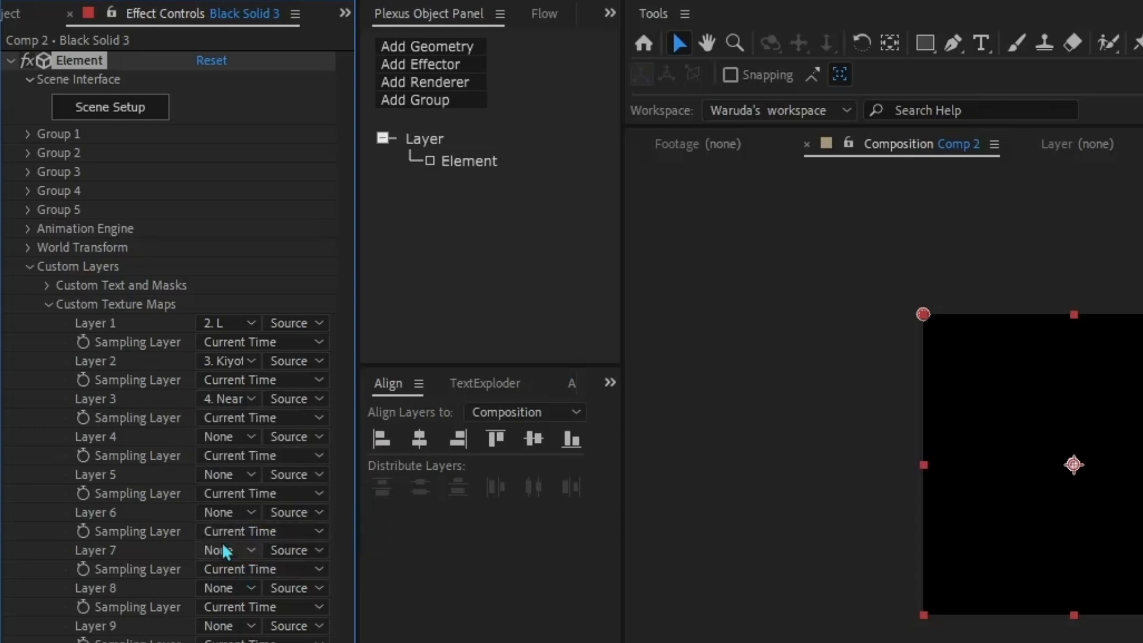
# Step: Open Element's scene setup, import round table Ultimate(free Final).obj with the default preferences, and normalize the model's size
pyautogui.click(146, 113)
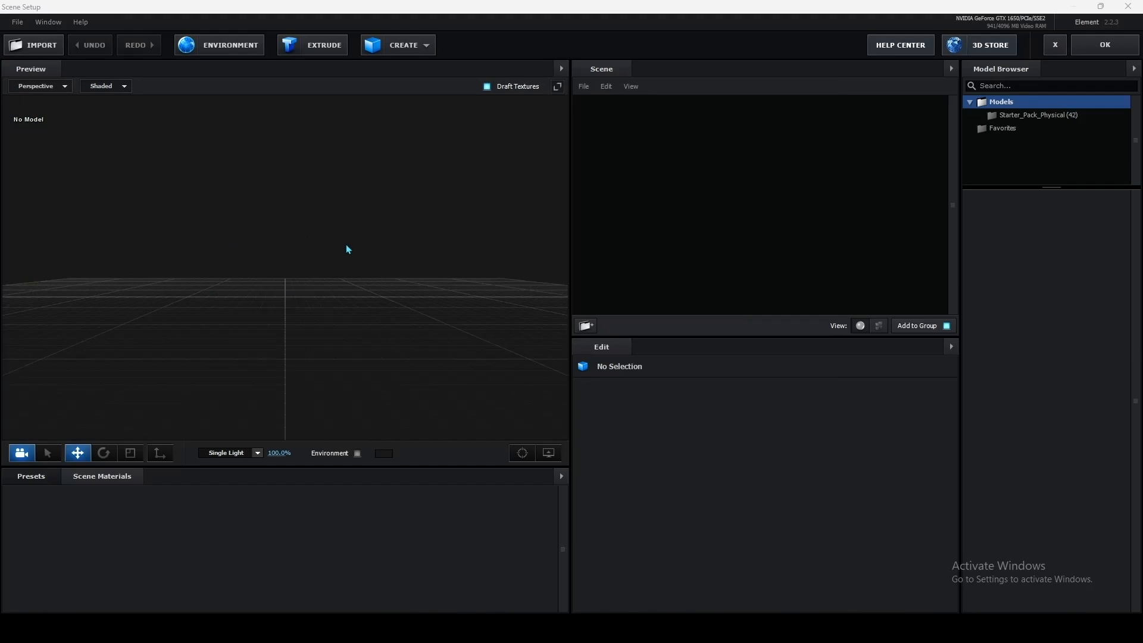
pyautogui.click(35, 47)
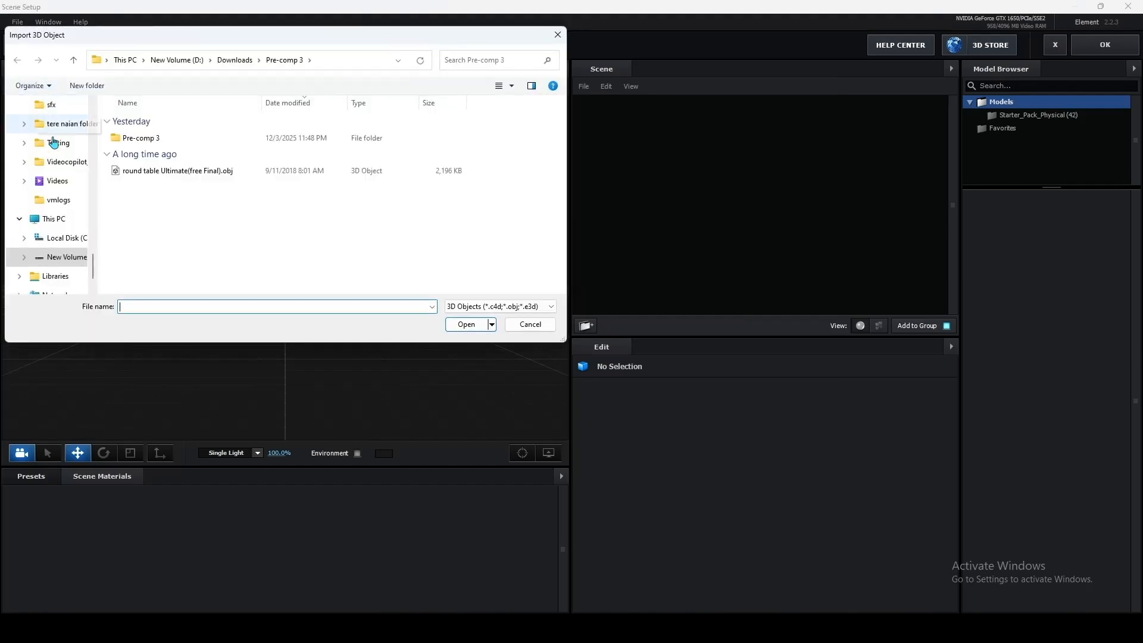
pyautogui.click(164, 172)
pyautogui.click(465, 325)
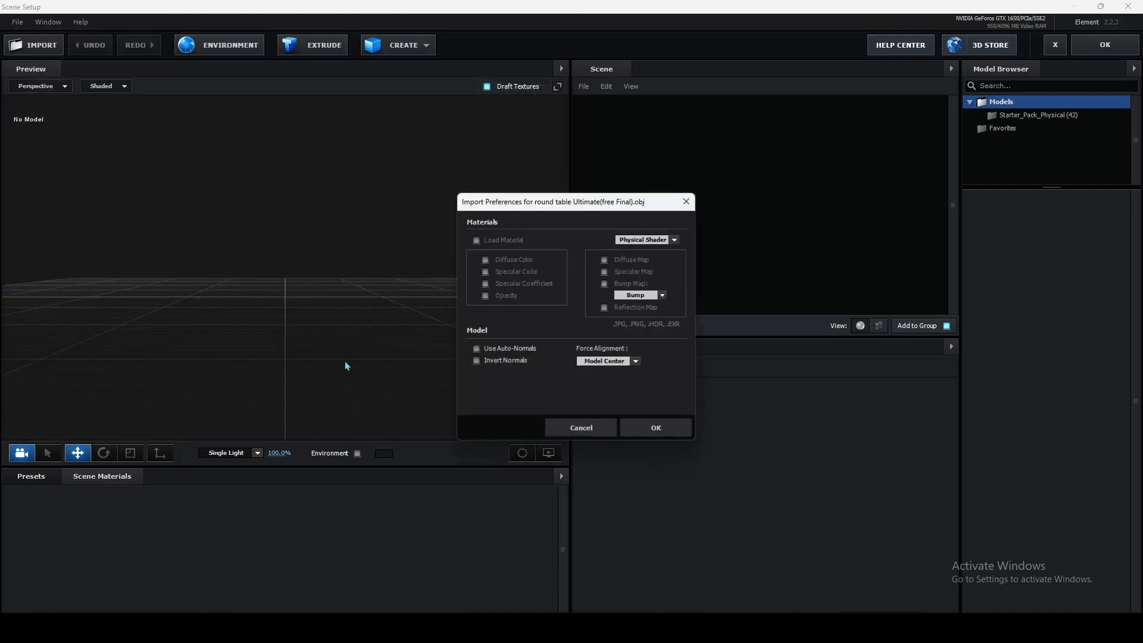
pyautogui.click(656, 428)
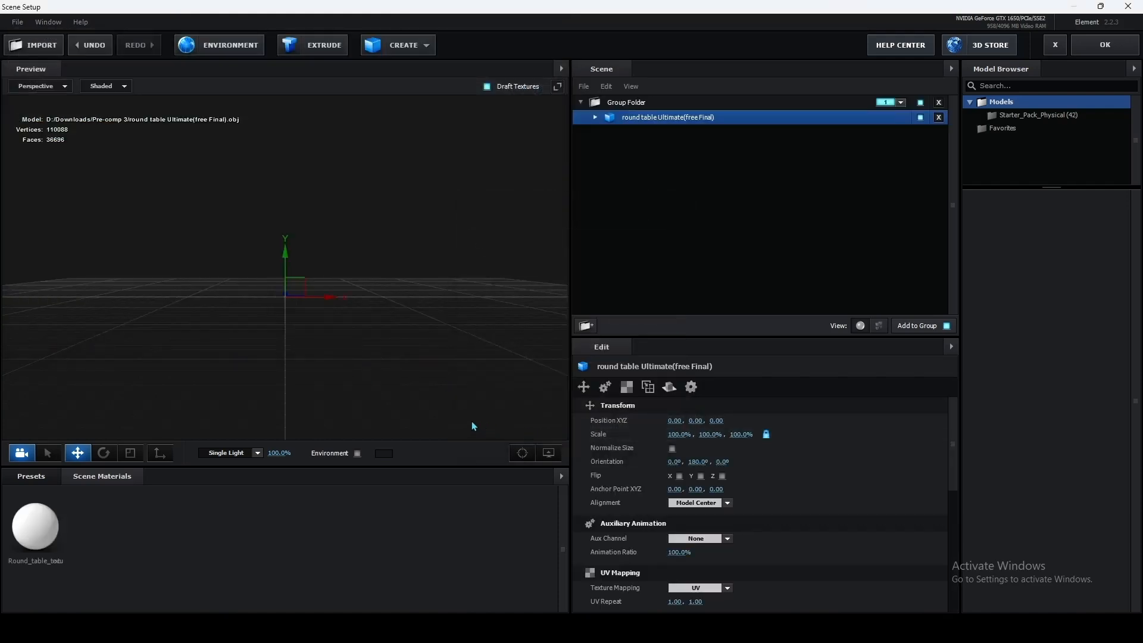
pyautogui.click(673, 449)
pyautogui.moveTo(345, 374)
pyautogui.mouseDown()
pyautogui.moveTo(366, 384)
pyautogui.moveTo(326, 360)
pyautogui.moveTo(359, 365)
pyautogui.mouseUp()
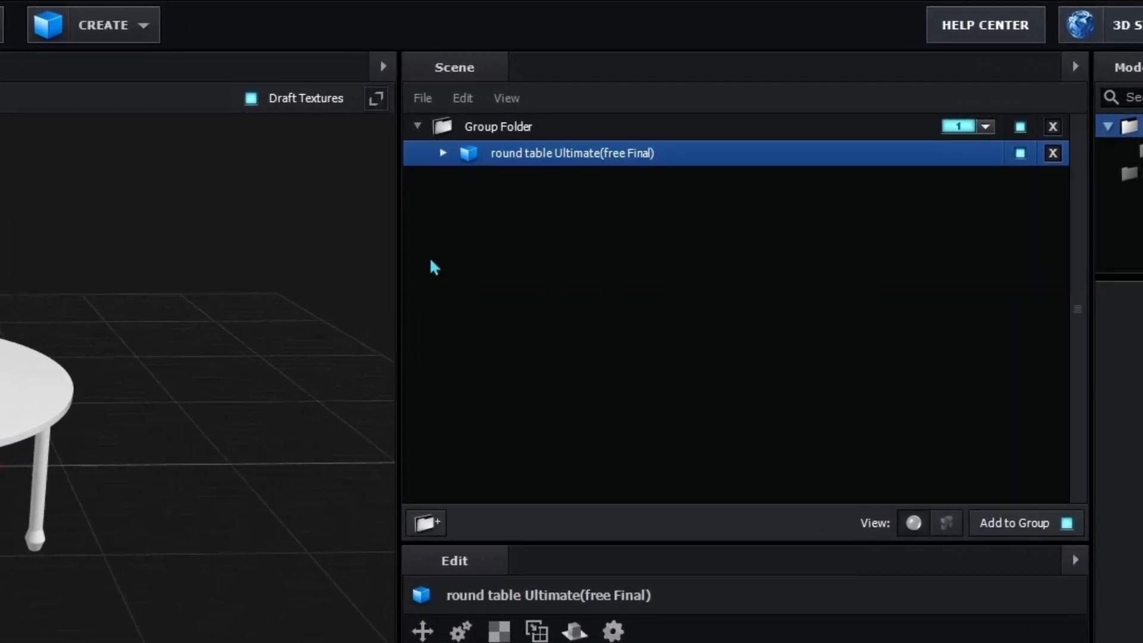
# Step: Replace the round table's material with the fabric_04 preset from the Pro_Shaders Fabric collection
pyautogui.click(499, 140)
pyautogui.click(557, 180)
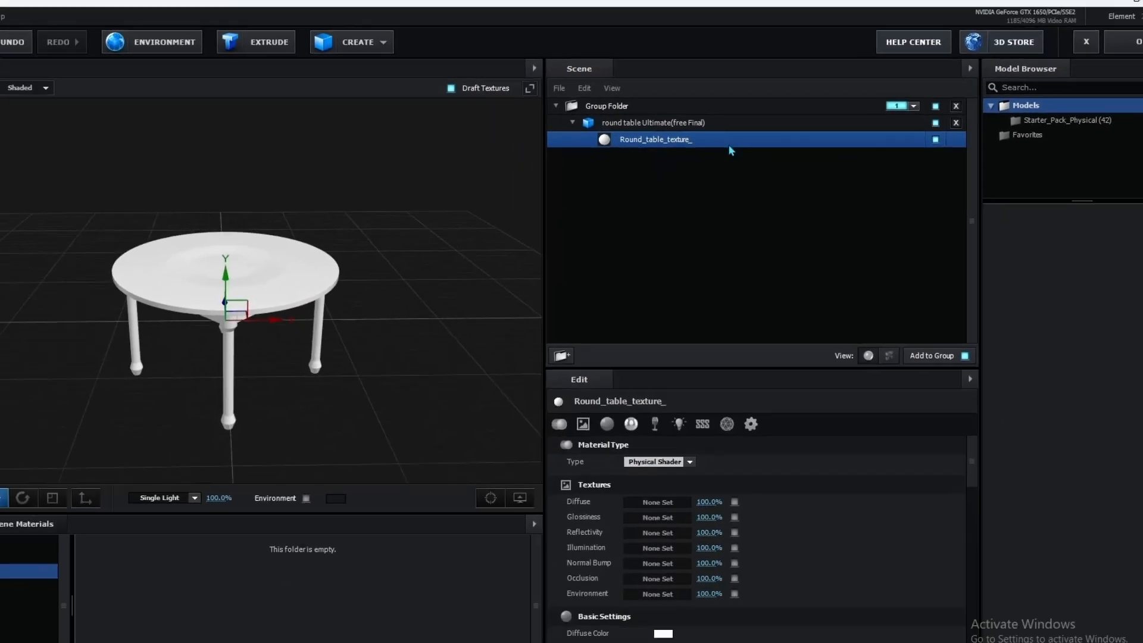
pyautogui.click(59, 546)
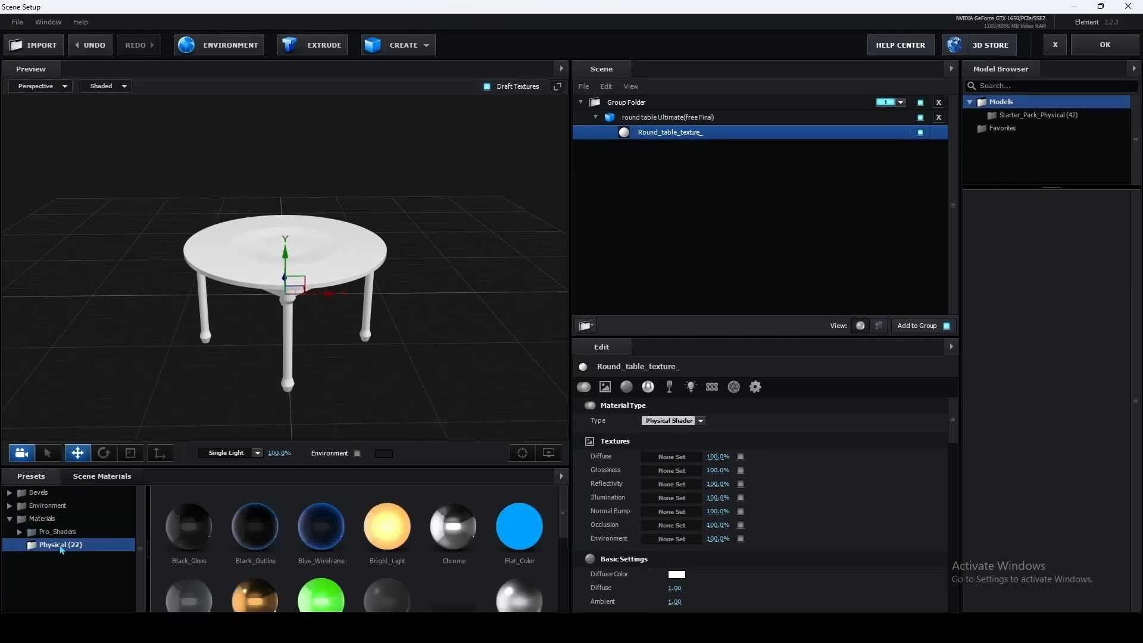
pyautogui.doubleClick(75, 531)
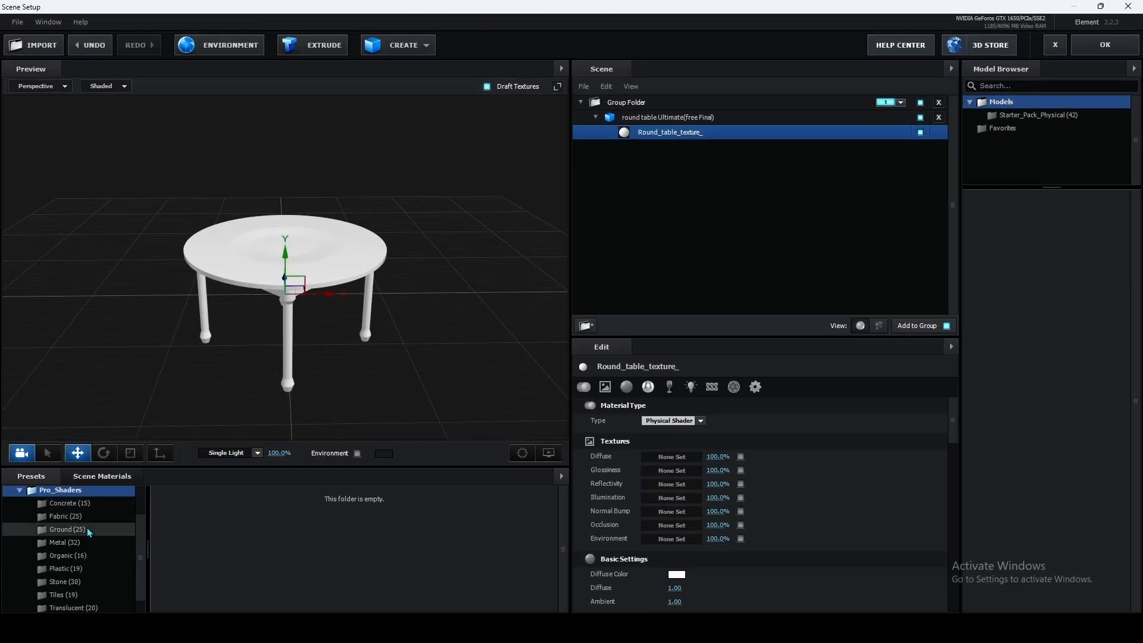
pyautogui.click(66, 517)
pyautogui.doubleClick(452, 527)
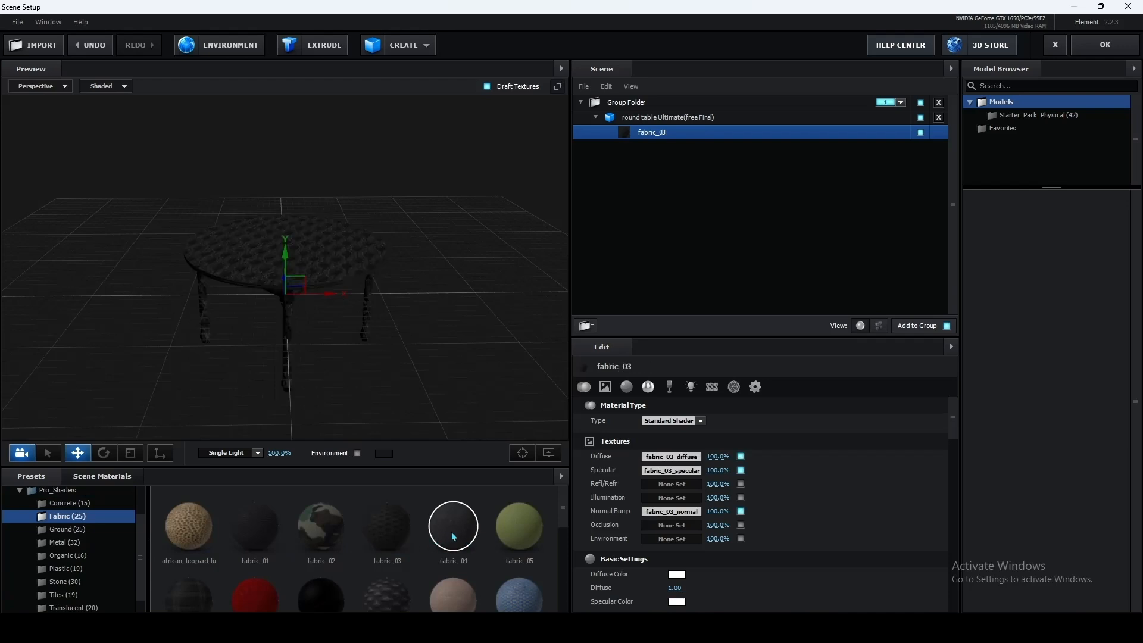
pyautogui.moveTo(427, 327)
pyautogui.mouseDown()
pyautogui.moveTo(430, 317)
pyautogui.moveTo(408, 364)
pyautogui.moveTo(421, 338)
pyautogui.mouseUp()
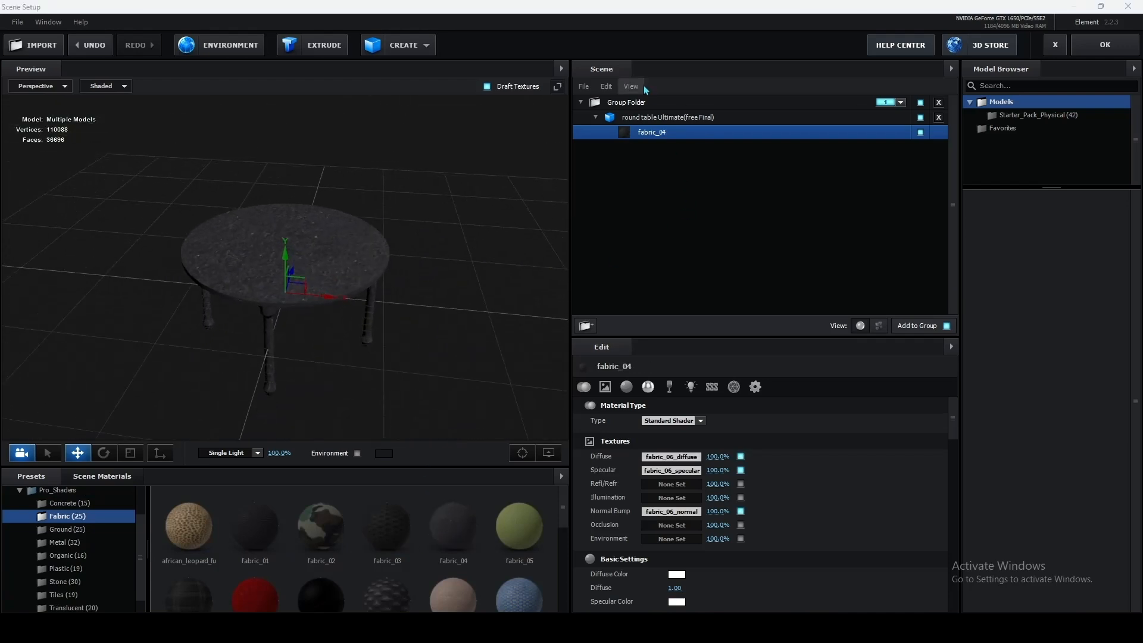
pyautogui.click(595, 118)
pyautogui.moveTo(434, 263); pyautogui.dragTo(452, 251)
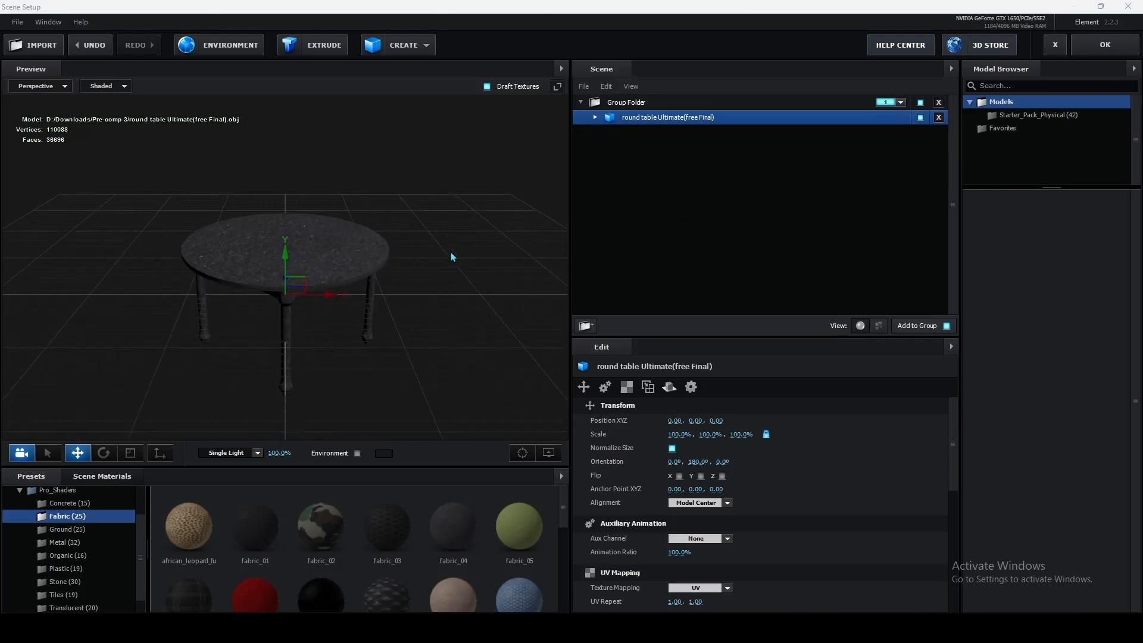
# Step: Create a plane model and raise it above the table to a Y position of about 1.28
pyautogui.click(398, 46)
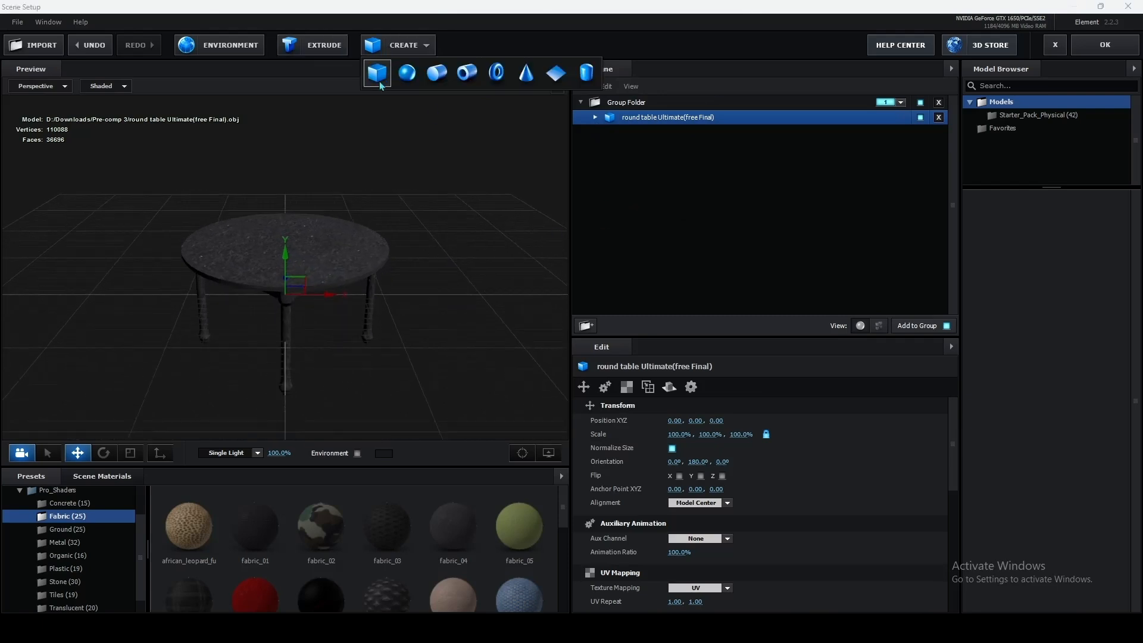
pyautogui.click(556, 73)
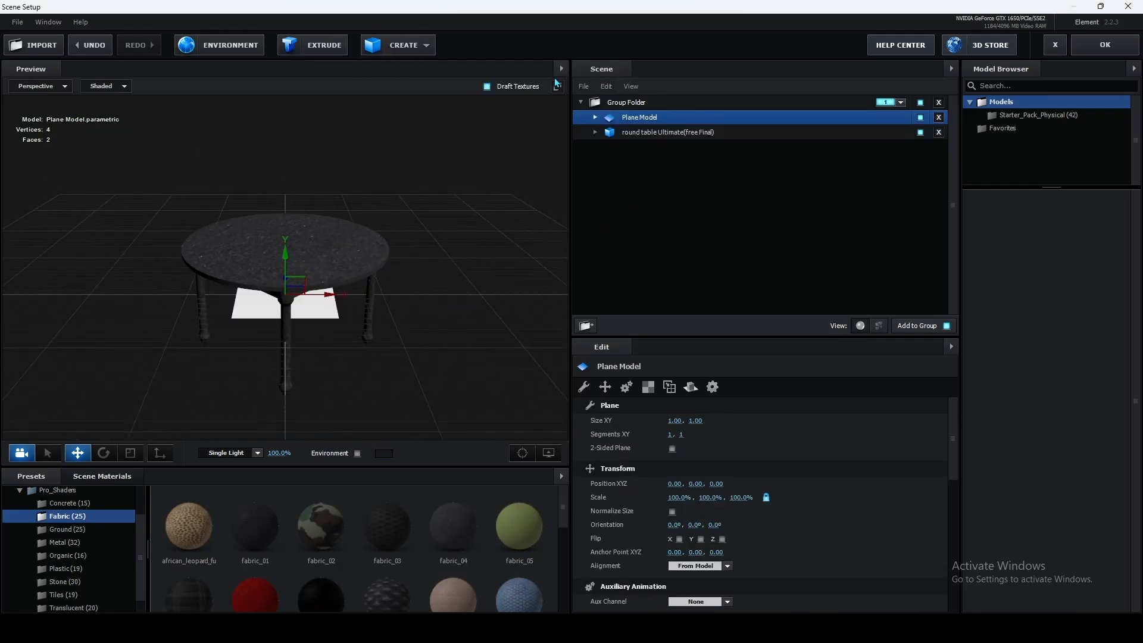
pyautogui.moveTo(283, 309); pyautogui.dragTo(281, 357)
pyautogui.moveTo(282, 250); pyautogui.dragTo(280, 142)
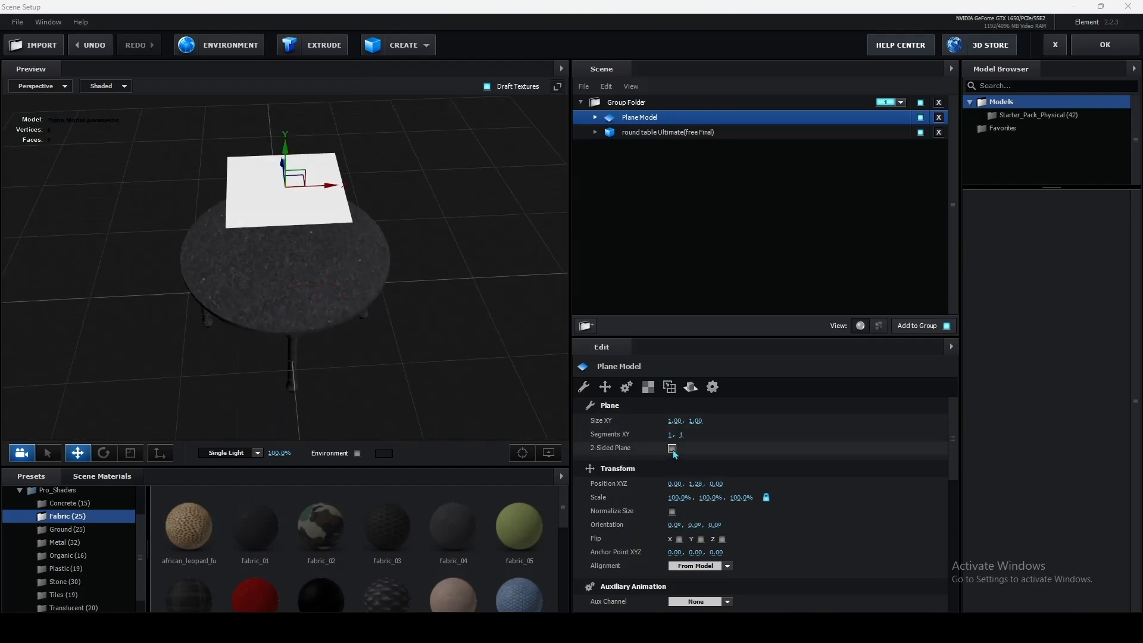
# Step: Make the plane two-sided and move it away from the table to a Z position of about 1.80
pyautogui.click(672, 448)
pyautogui.moveTo(474, 255); pyautogui.dragTo(448, 206)
pyautogui.moveTo(257, 272); pyautogui.dragTo(337, 260)
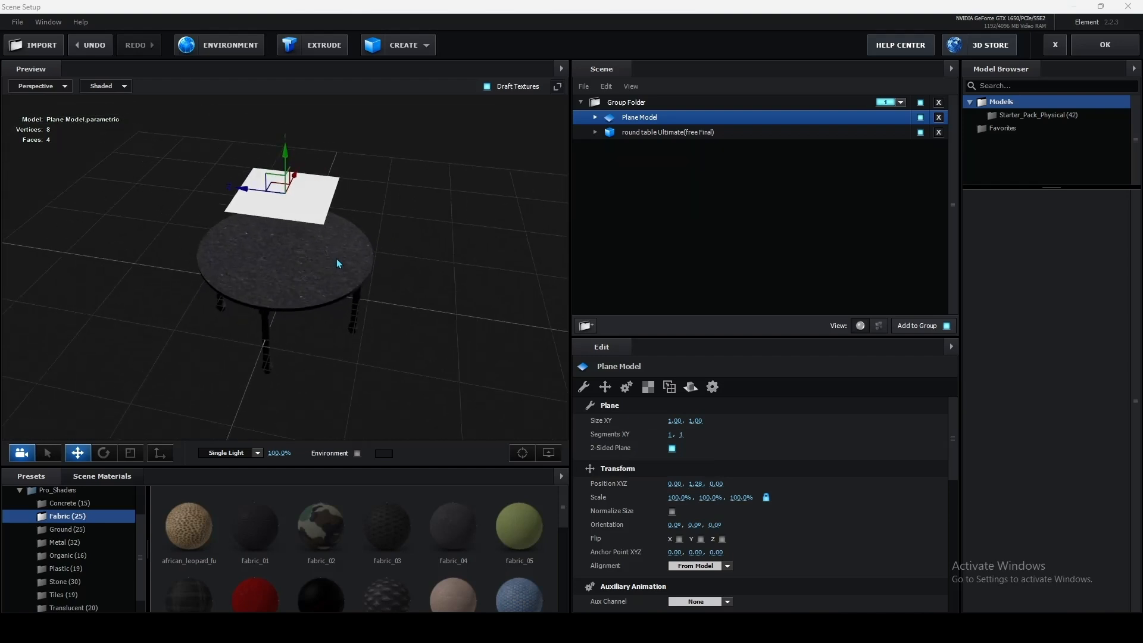
pyautogui.scroll(-3, 335, 262)
pyautogui.moveTo(250, 208); pyautogui.dragTo(124, 212)
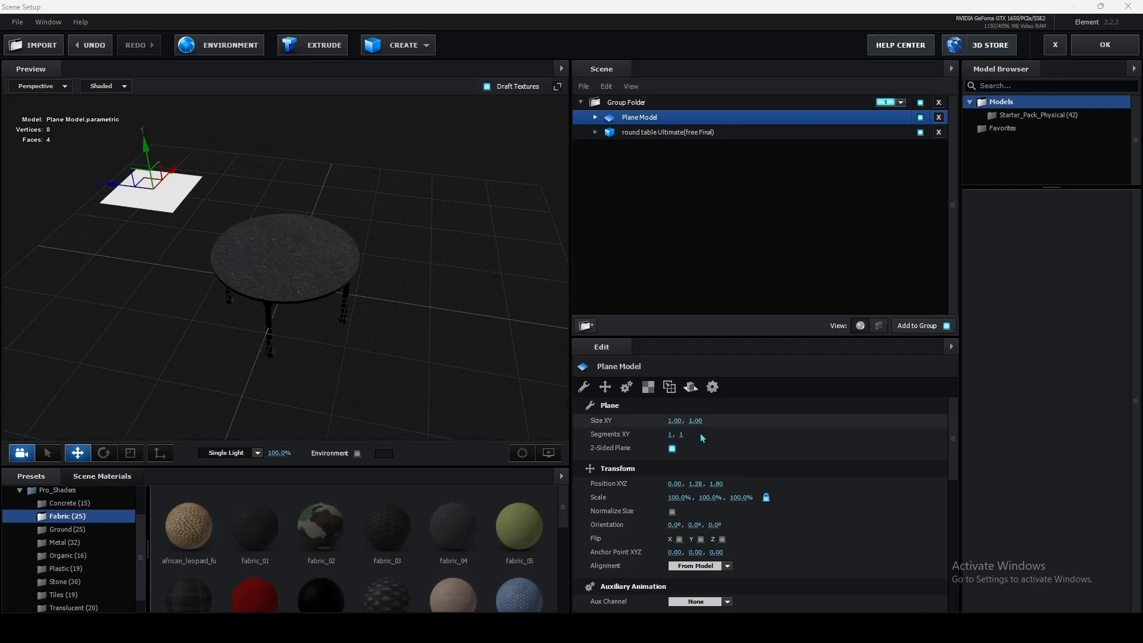
# Step: Stand the plane upright with an X orientation of -90° and scale it uniformly to 150%
pyautogui.moveTo(605, 524); pyautogui.dragTo(555, 523)
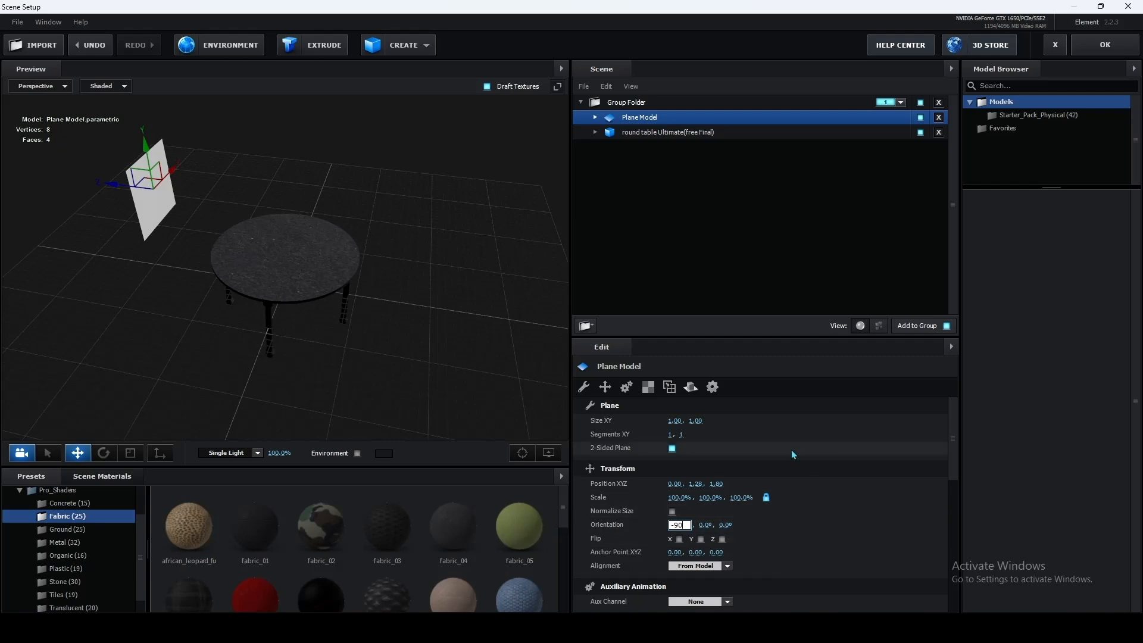
pyautogui.write('-90')
pyautogui.press('Return')
pyautogui.moveTo(321, 206); pyautogui.dragTo(219, 205)
pyautogui.click(742, 498)
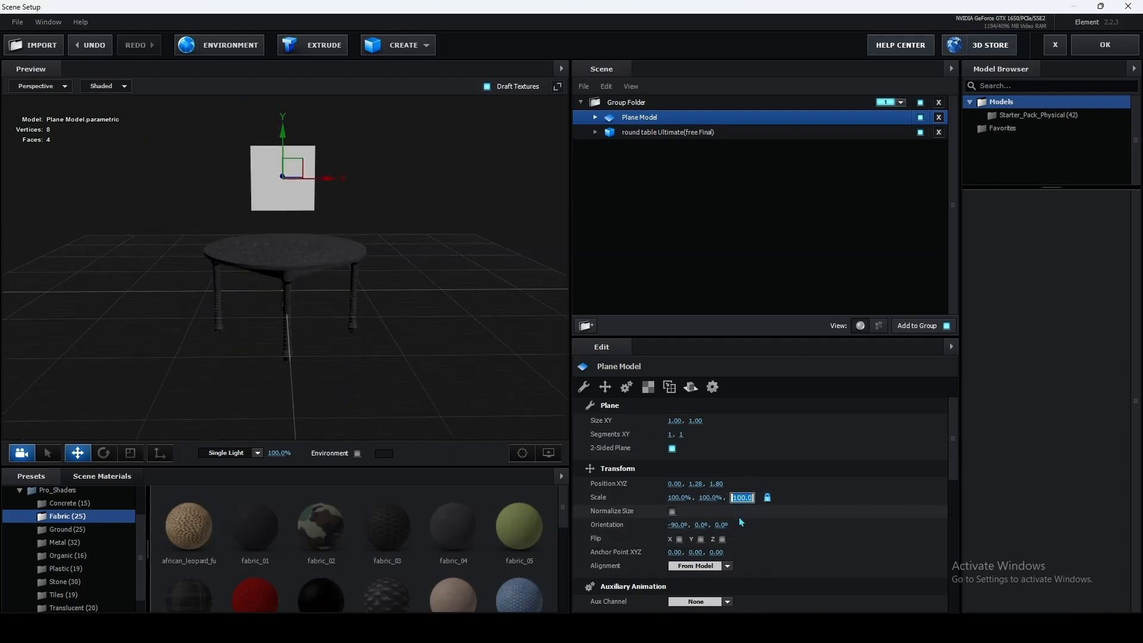
pyautogui.click(870, 469)
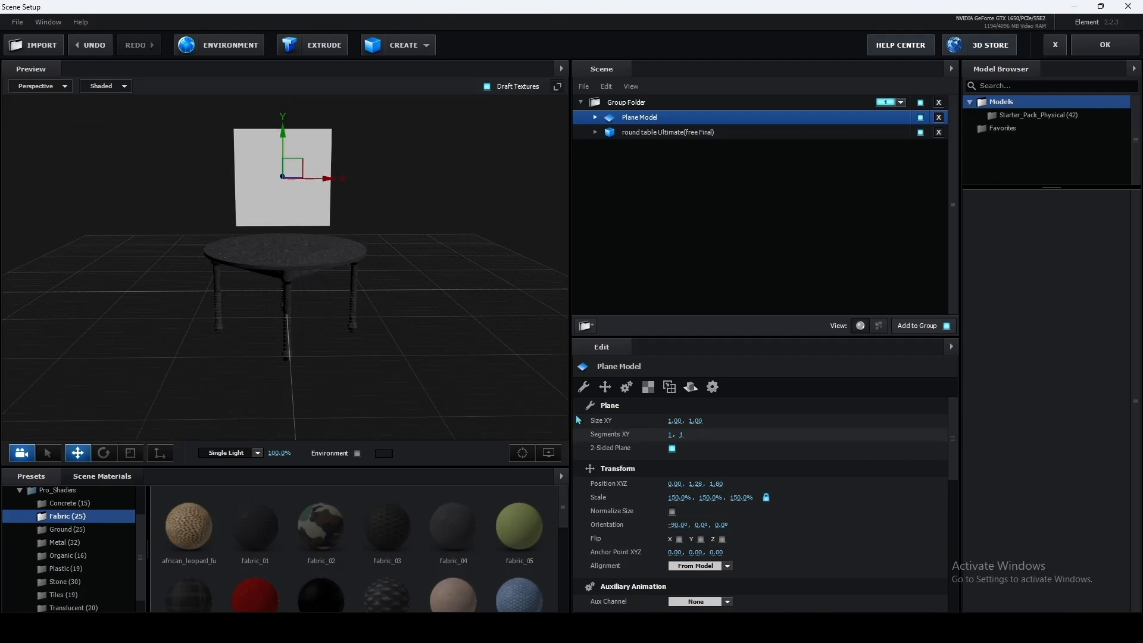
# Step: Move the upright plane farther from the table along Z, to a position of about 2.68
pyautogui.moveTo(143, 243); pyautogui.dragTo(232, 299)
pyautogui.scroll(-3, 222, 291)
pyautogui.moveTo(141, 263); pyautogui.dragTo(84, 282)
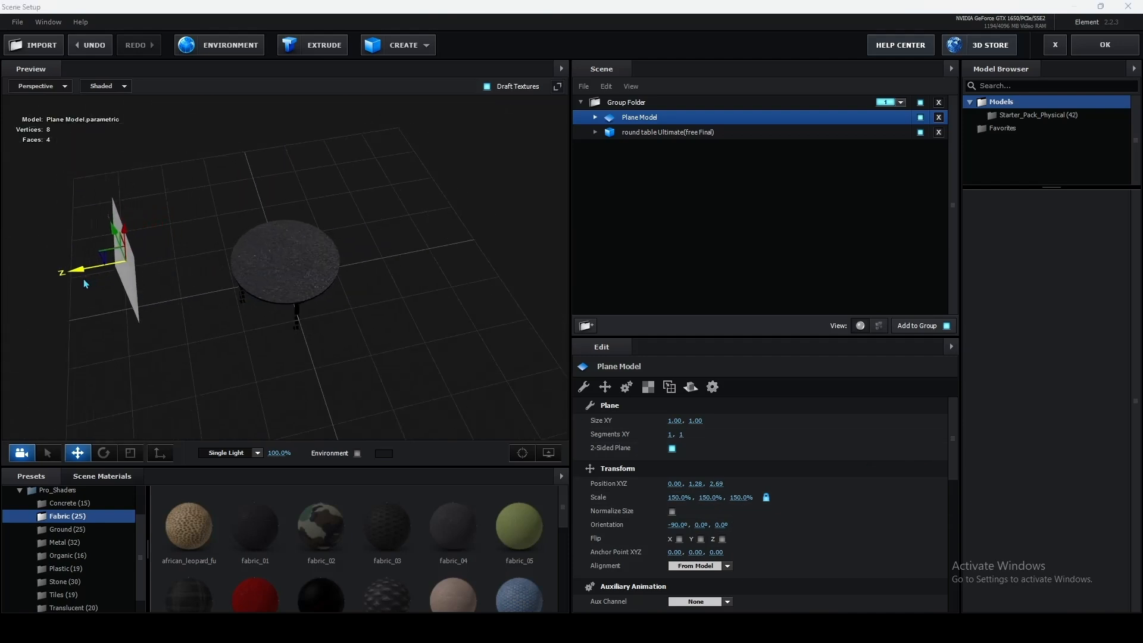
pyautogui.moveTo(384, 275); pyautogui.dragTo(344, 226)
pyautogui.scroll(3, 344, 226)
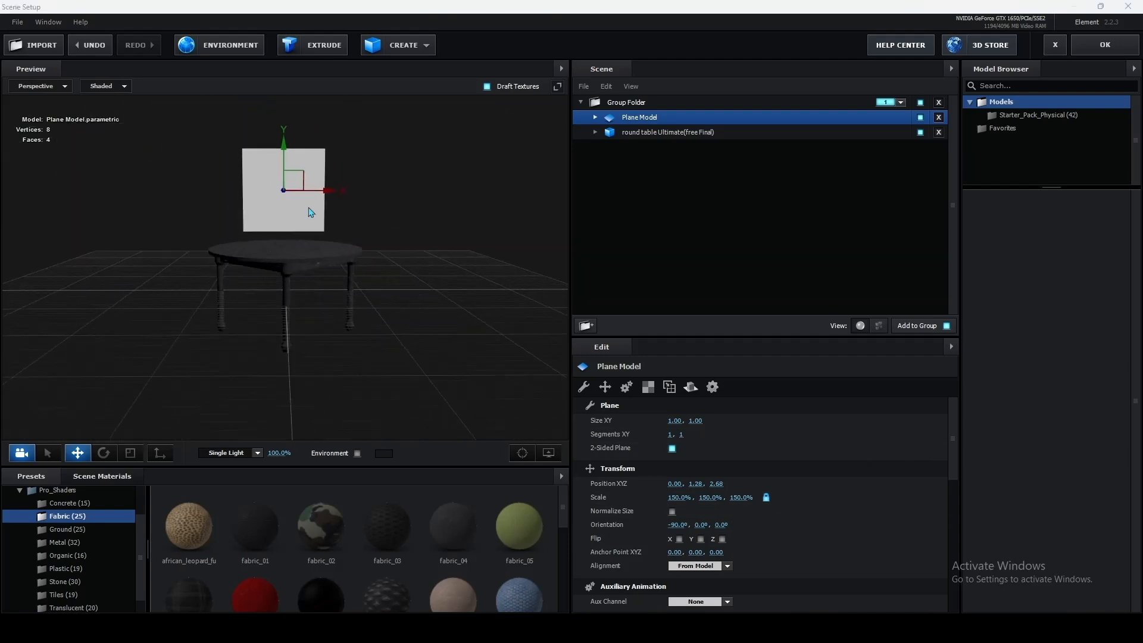
# Step: Duplicate the plane and move the copy to the opposite side of the table, at about -2.95 in Z
pyautogui.moveTo(241, 203); pyautogui.dragTo(334, 184)
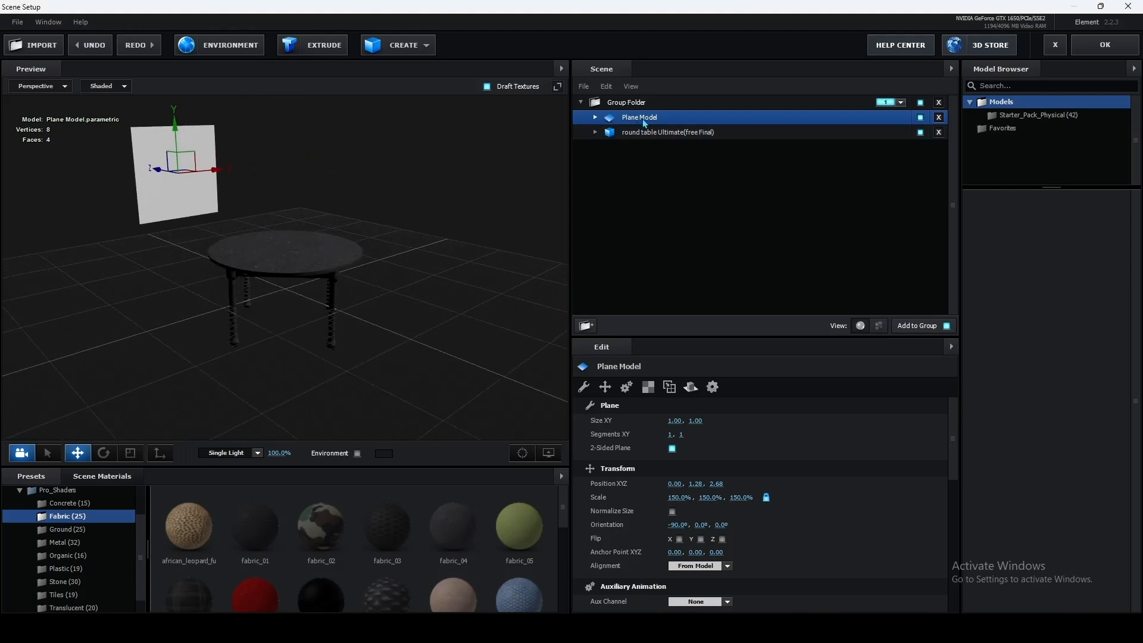
pyautogui.hotkey('ctrl', 'd')
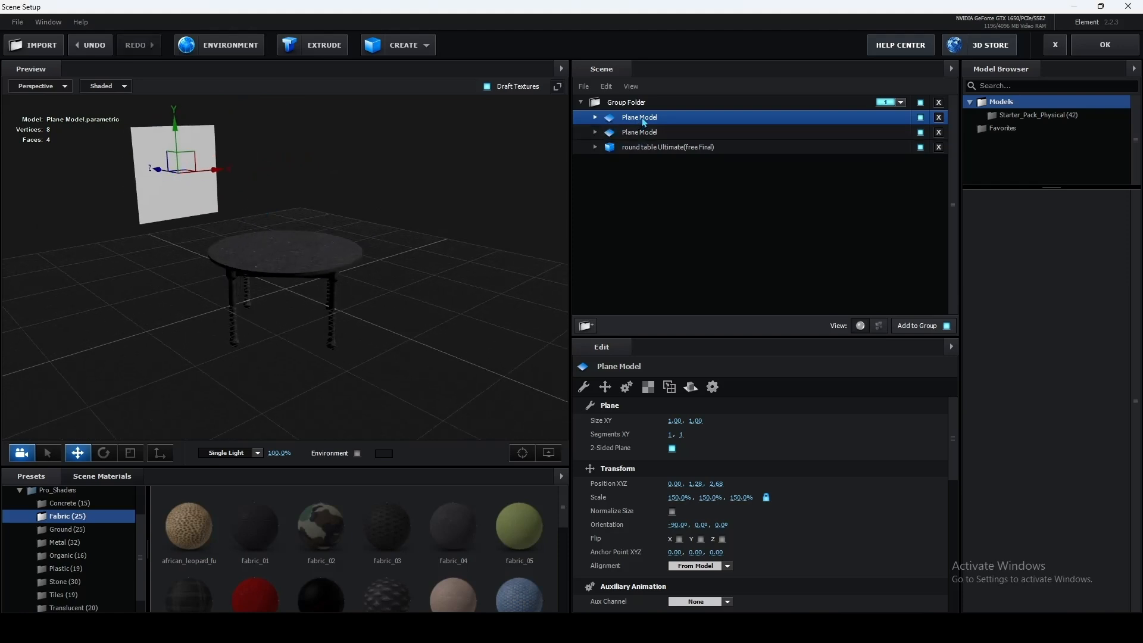
pyautogui.moveTo(108, 196); pyautogui.dragTo(409, 264)
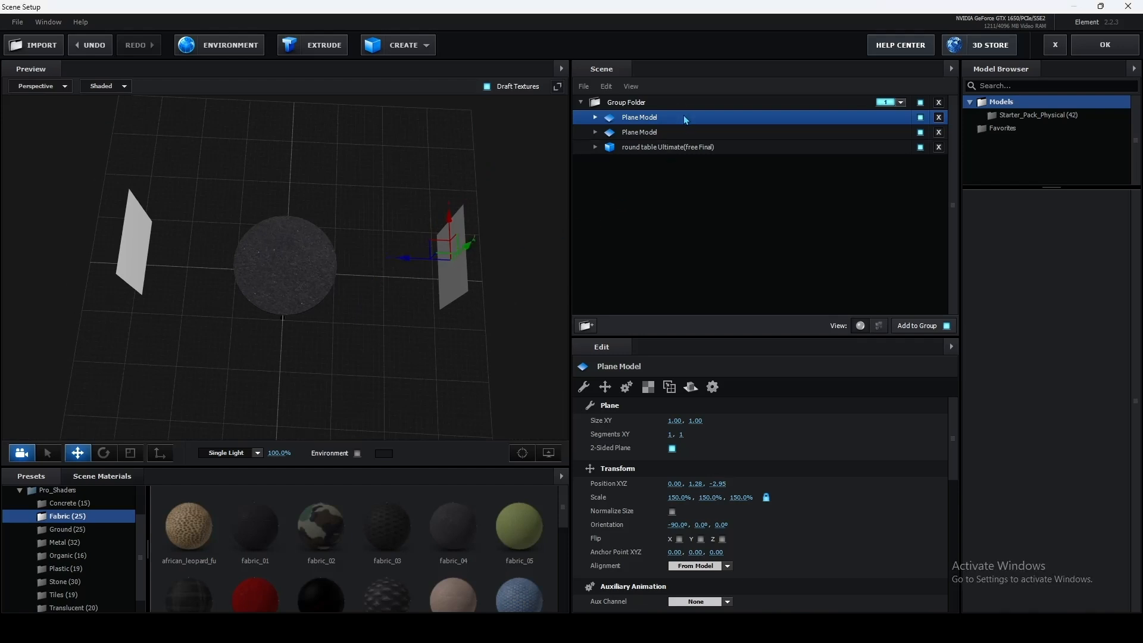
# Step: Duplicate the plane again and position the third copy beside the table at about X 2.36 and Z 0.01
pyautogui.hotkey('ctrl', 'd')
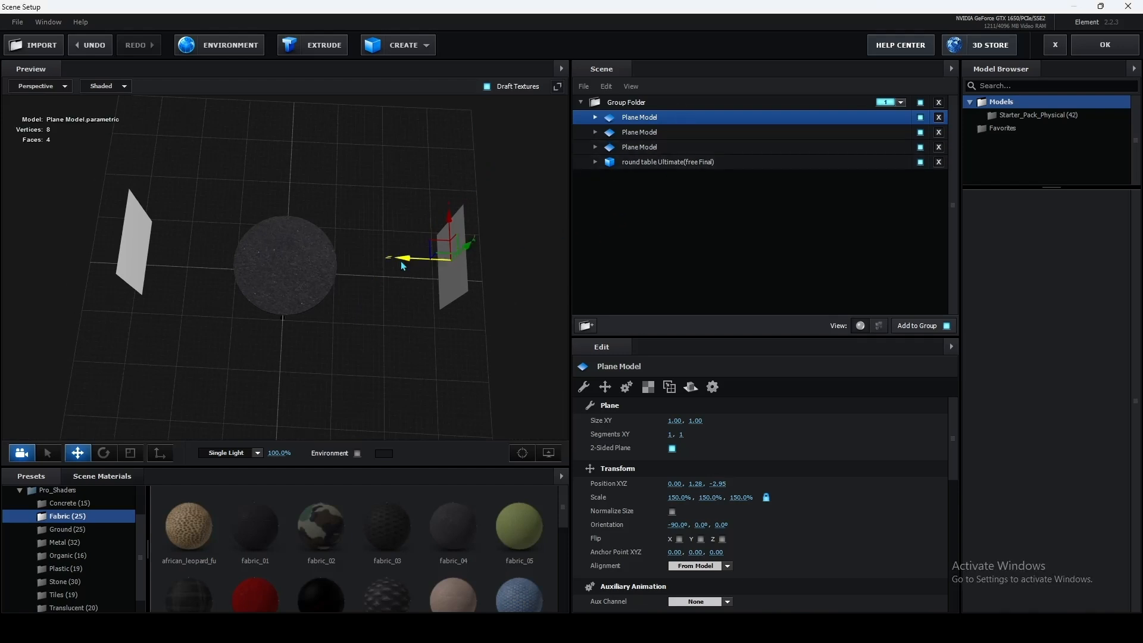
pyautogui.moveTo(404, 260); pyautogui.dragTo(242, 263)
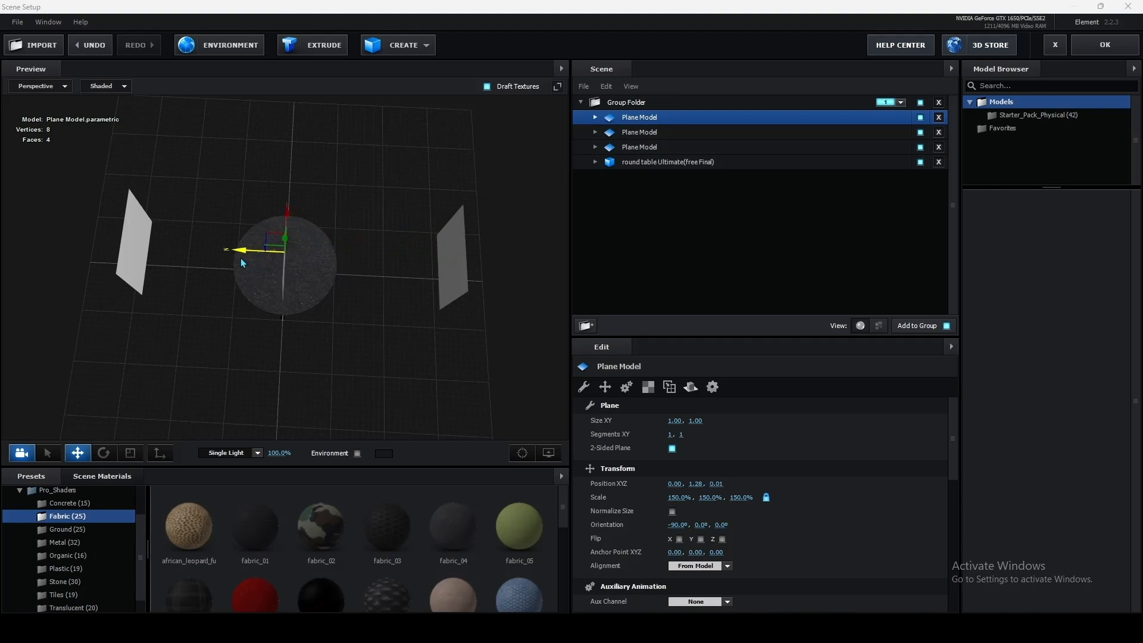
pyautogui.moveTo(288, 205); pyautogui.dragTo(294, 107)
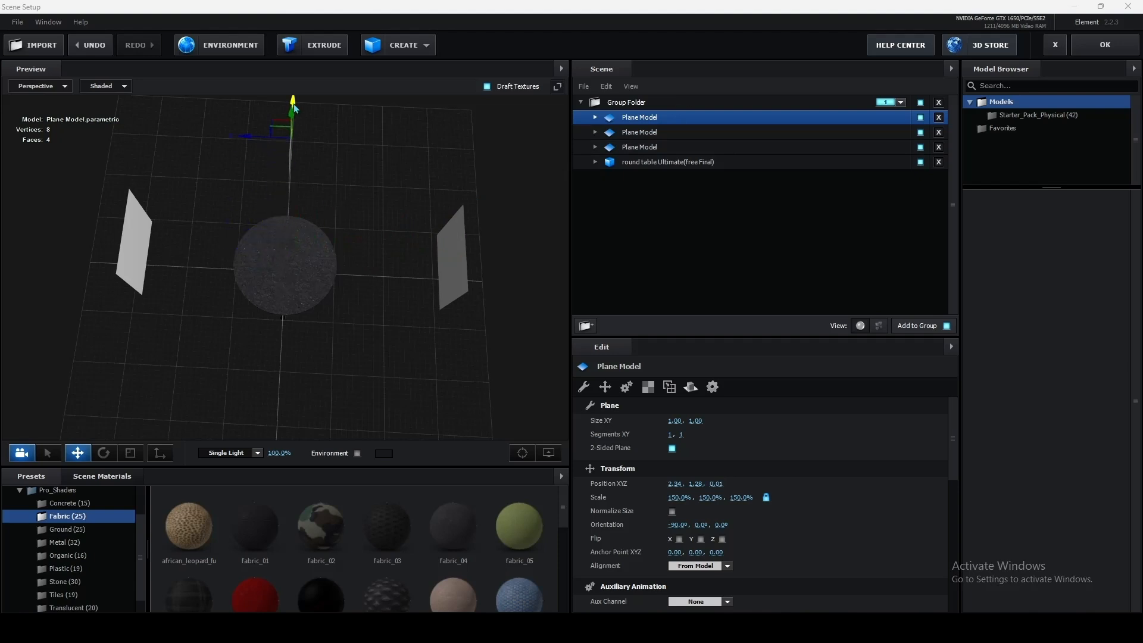
pyautogui.moveTo(303, 181); pyautogui.dragTo(309, 138)
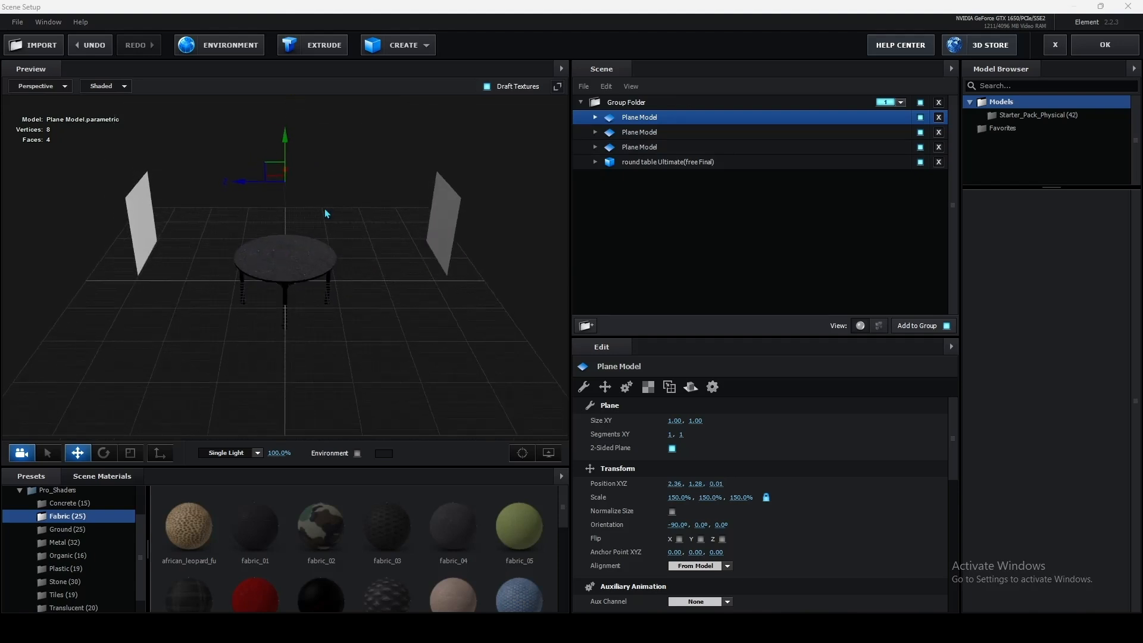
# Step: Turn the third plane to face the table by setting its Z orientation to 90°
pyautogui.click(721, 525)
pyautogui.moveTo(720, 526); pyautogui.dragTo(752, 533)
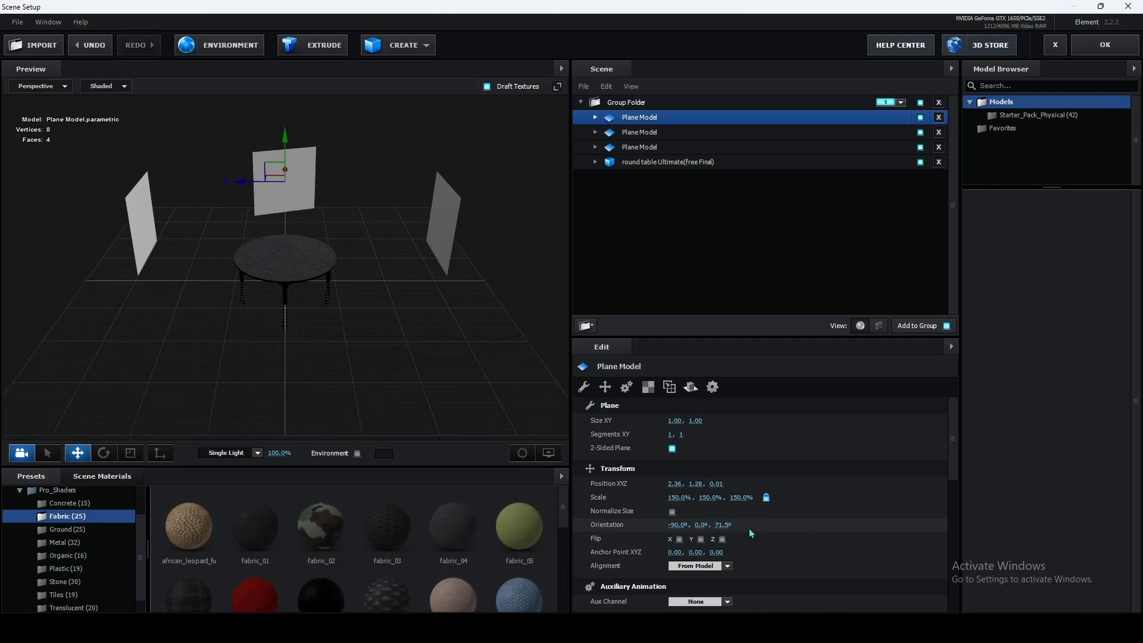
pyautogui.write('90')
pyautogui.press('Return')
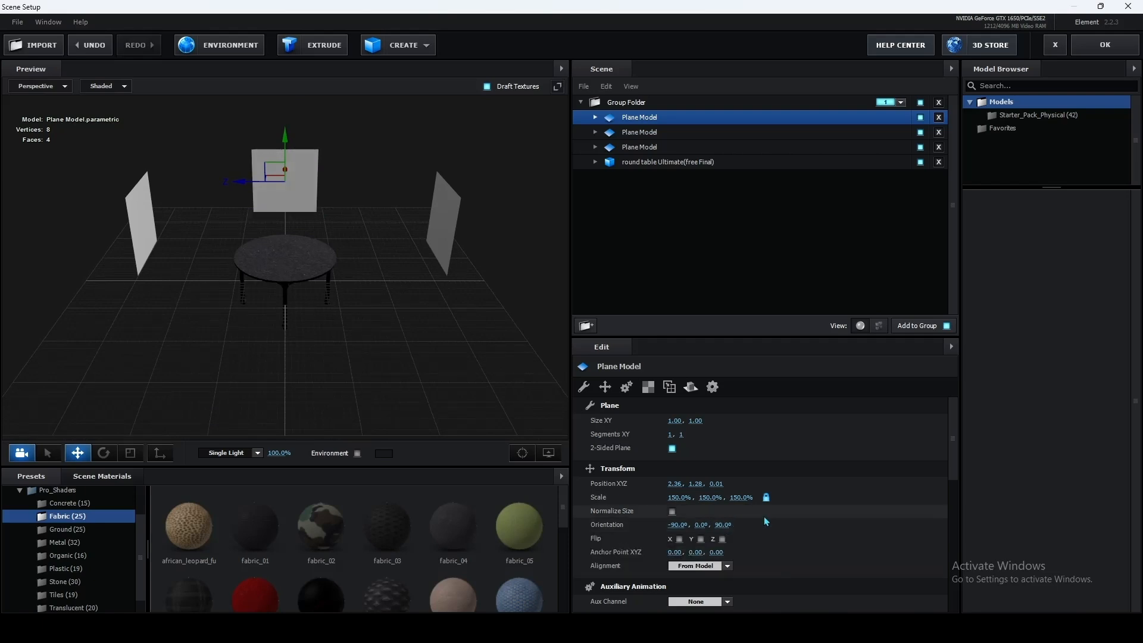
# Step: Move the third plane farther from the table along X, to a position of about 2.71
pyautogui.moveTo(317, 291); pyautogui.dragTo(116, 305)
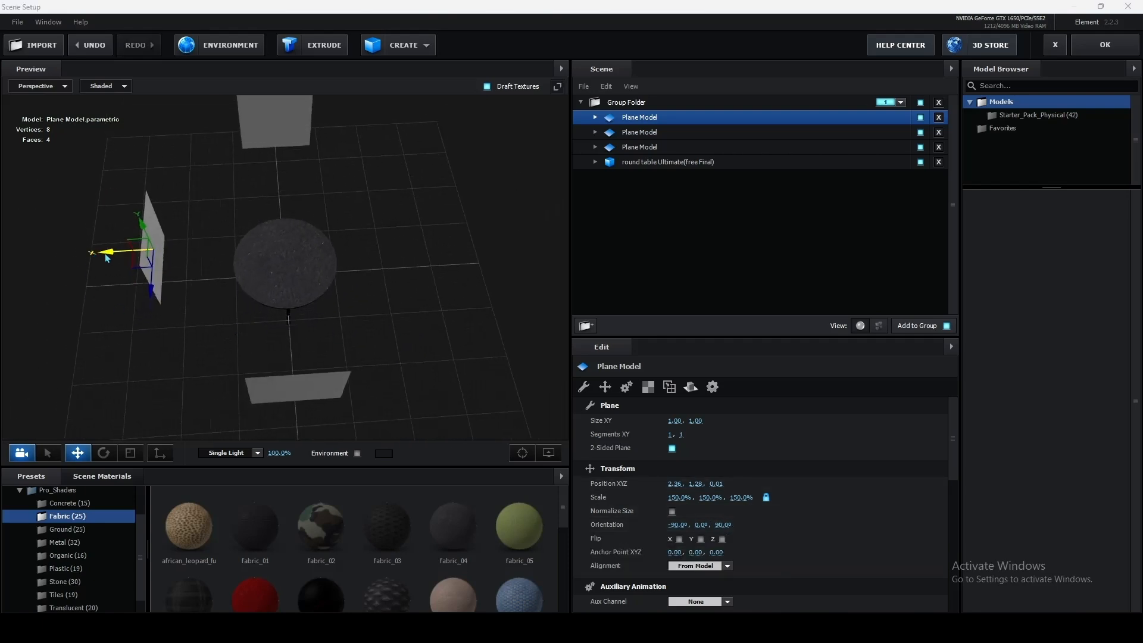
pyautogui.moveTo(107, 256); pyautogui.dragTo(87, 257)
pyautogui.moveTo(343, 239); pyautogui.dragTo(411, 315)
pyautogui.scroll(2, 256, 169)
pyautogui.scroll(5, 257, 223)
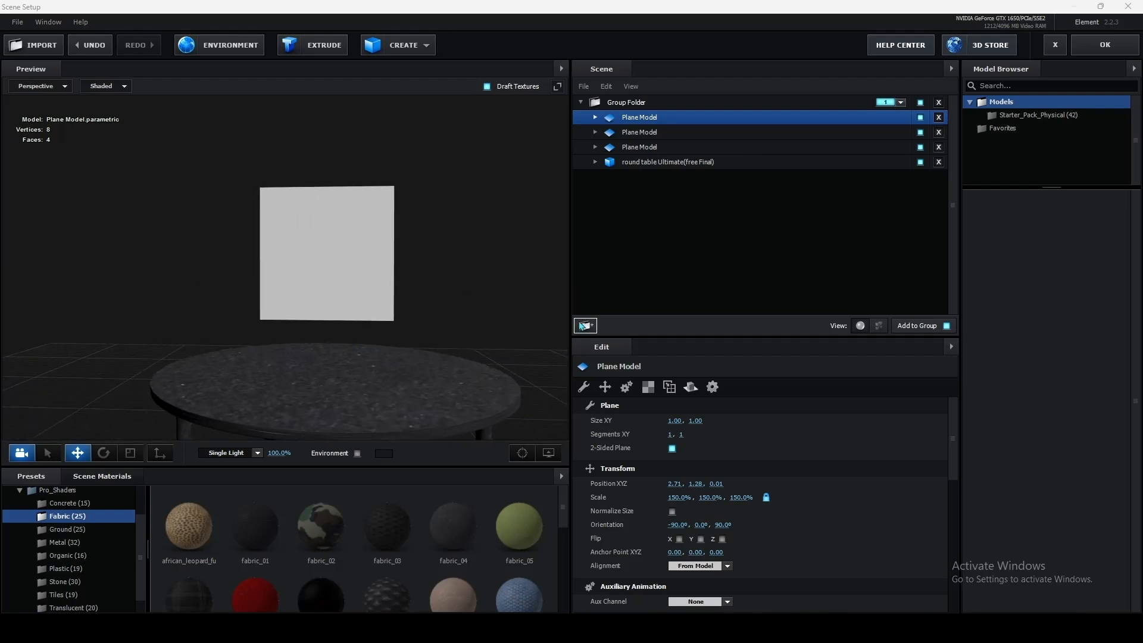
# Step: Assign Custom Layer 1 [L] as the diffuse texture of the original plane's Default material
pyautogui.click(661, 148)
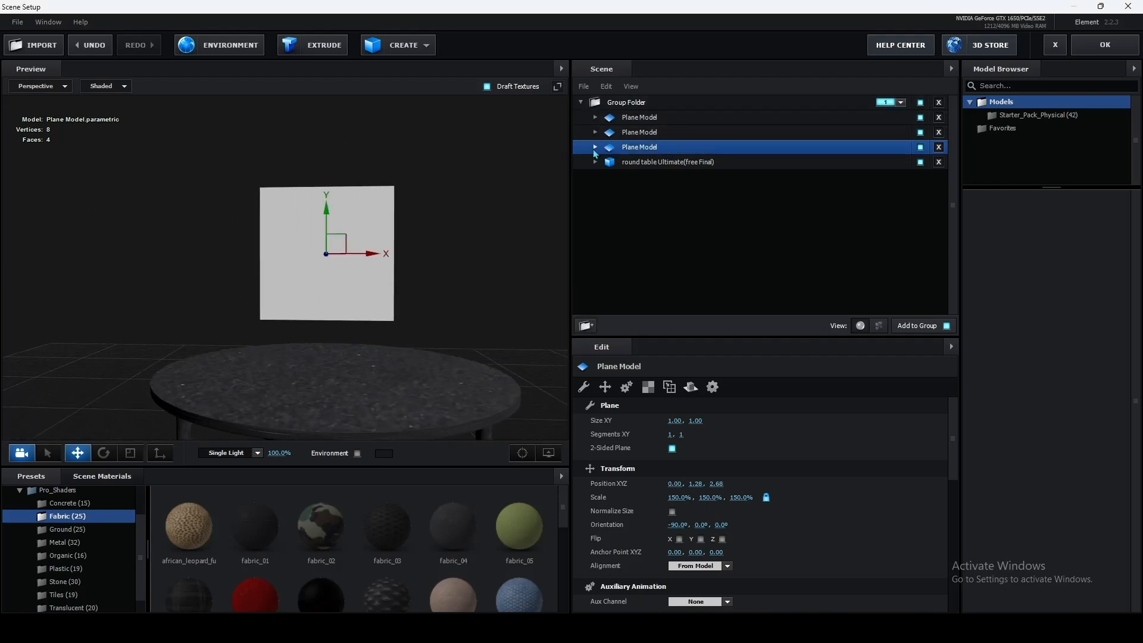
pyautogui.click(596, 148)
pyautogui.click(660, 164)
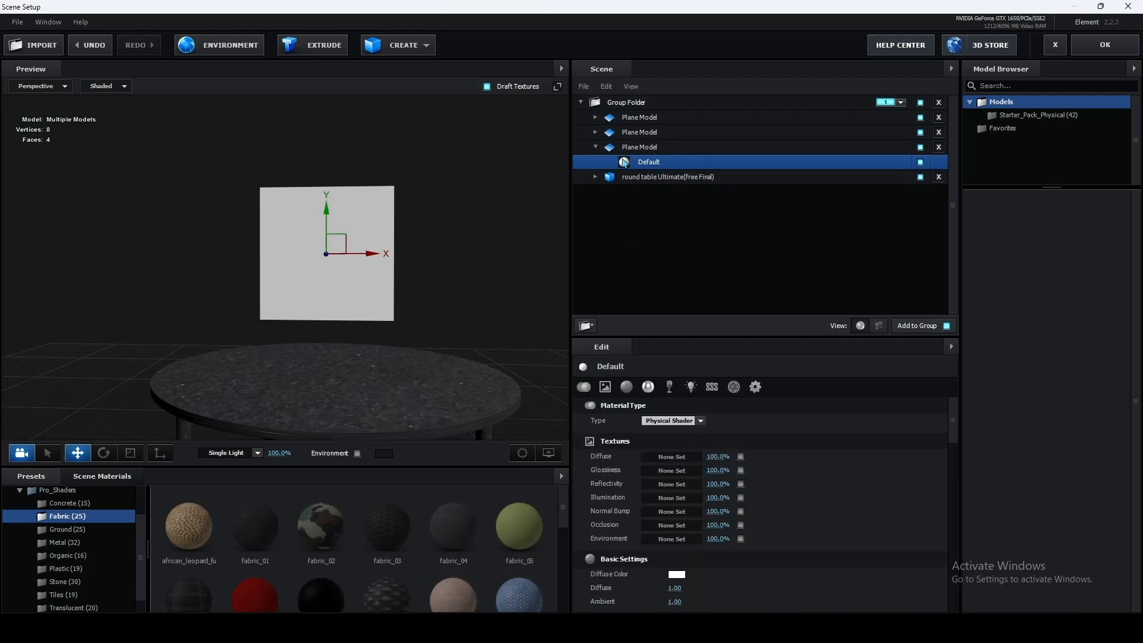
pyautogui.click(671, 458)
pyautogui.click(668, 386)
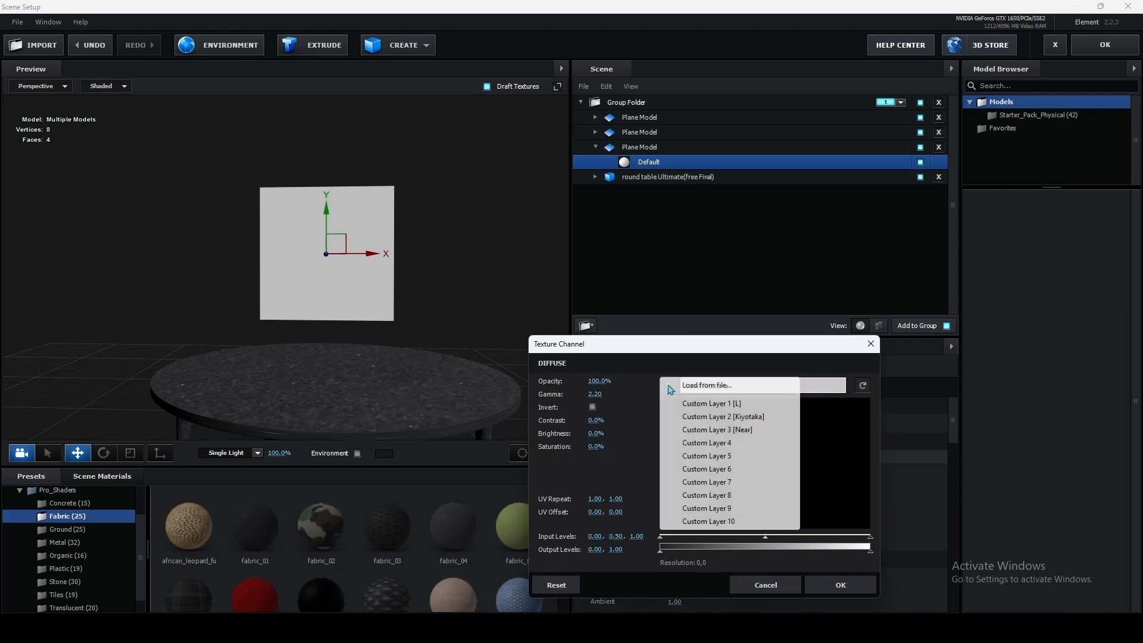
pyautogui.click(726, 410)
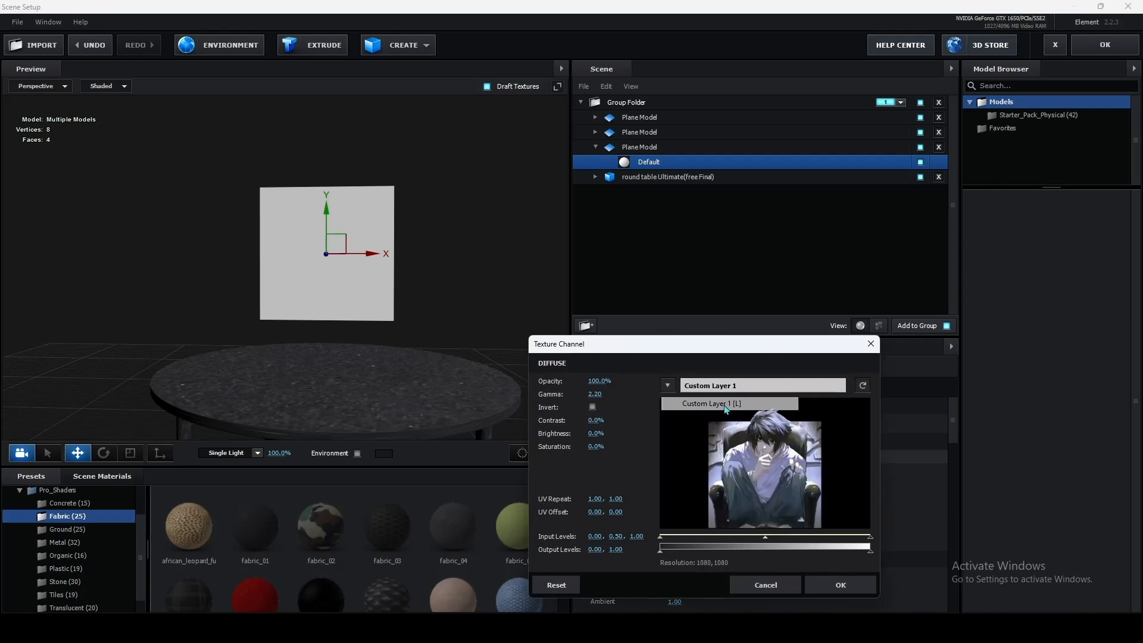
pyautogui.click(858, 588)
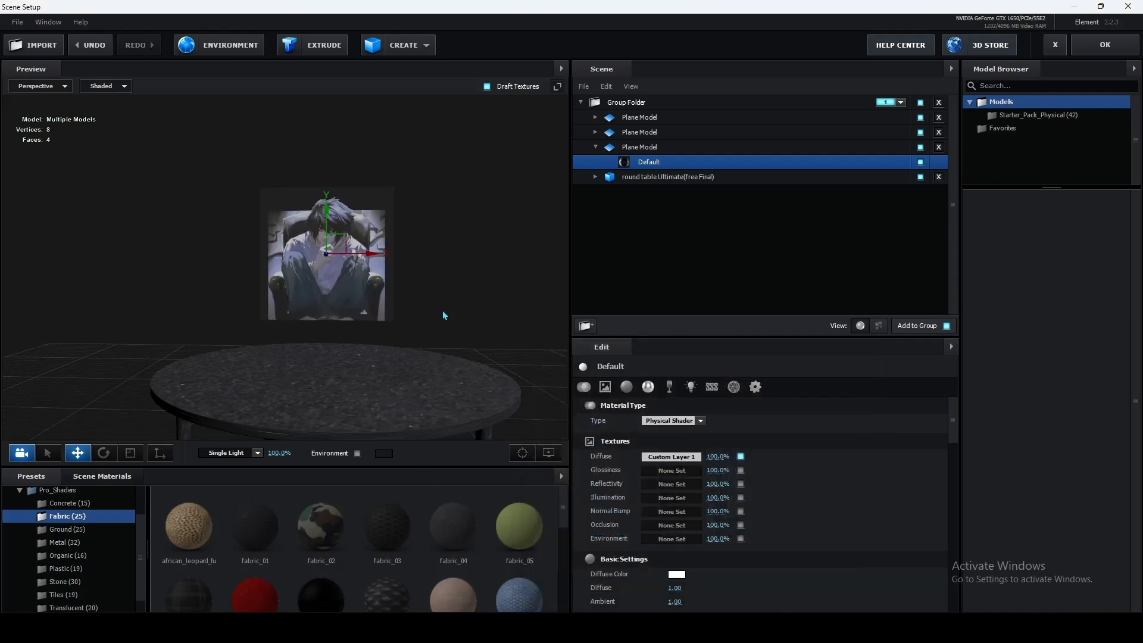
pyautogui.moveTo(444, 317); pyautogui.dragTo(548, 318)
pyautogui.click(1129, 519)
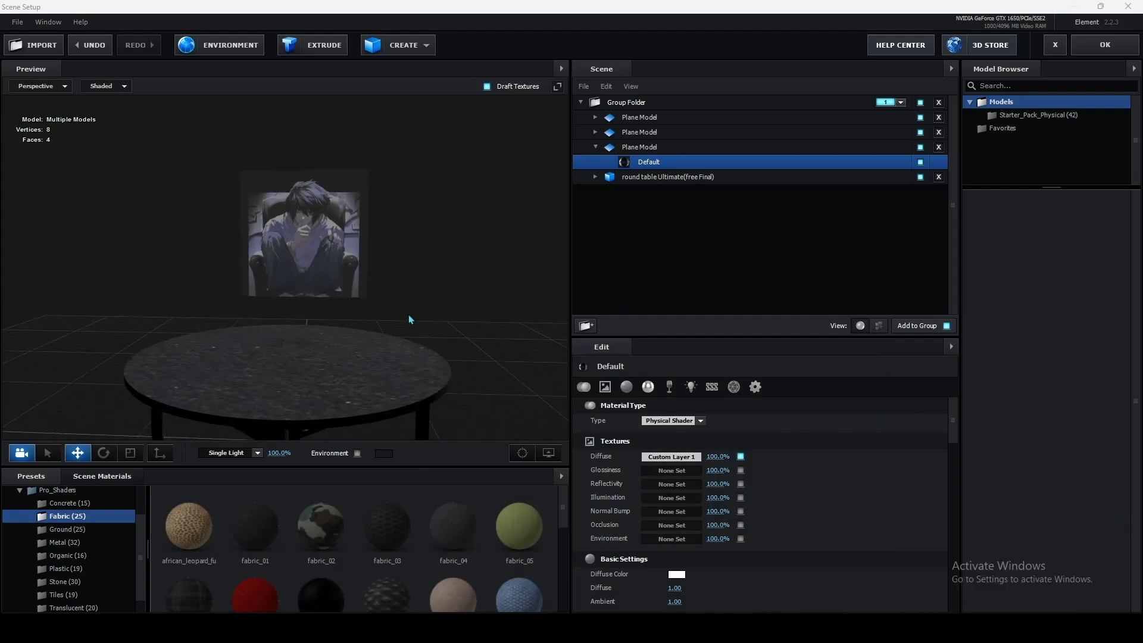
pyautogui.moveTo(207, 258)
pyautogui.mouseDown()
pyautogui.moveTo(276, 268)
pyautogui.moveTo(215, 254)
pyautogui.moveTo(229, 255)
pyautogui.mouseUp()
# Step: Apply the Plastic_White physical material to the plane beside the table at X 2.71
pyautogui.click(636, 147)
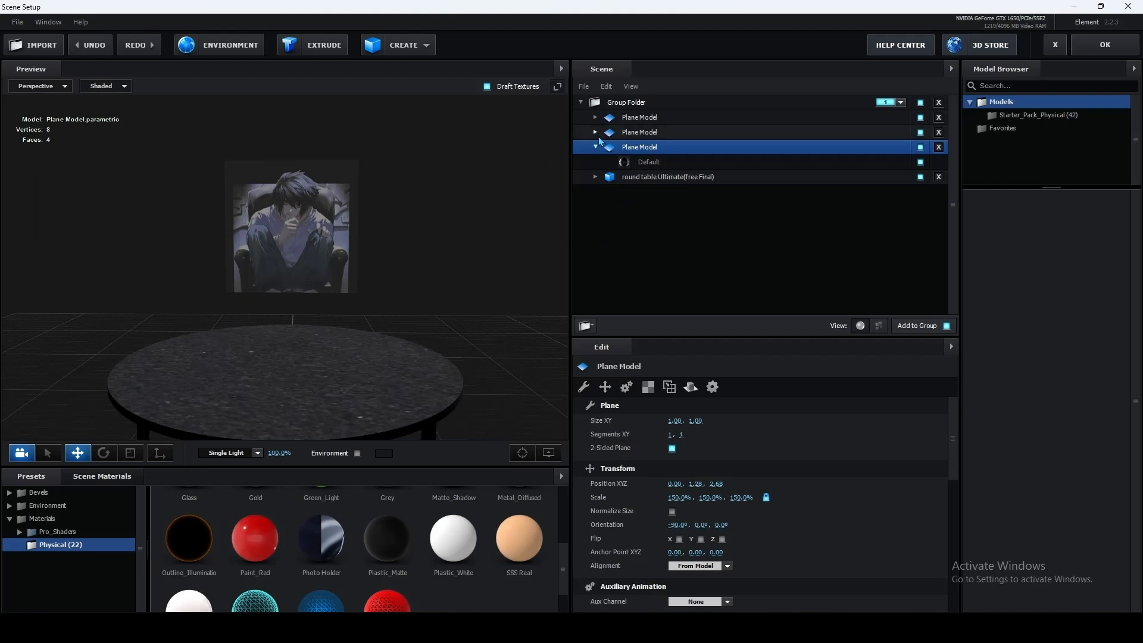
pyautogui.click(636, 118)
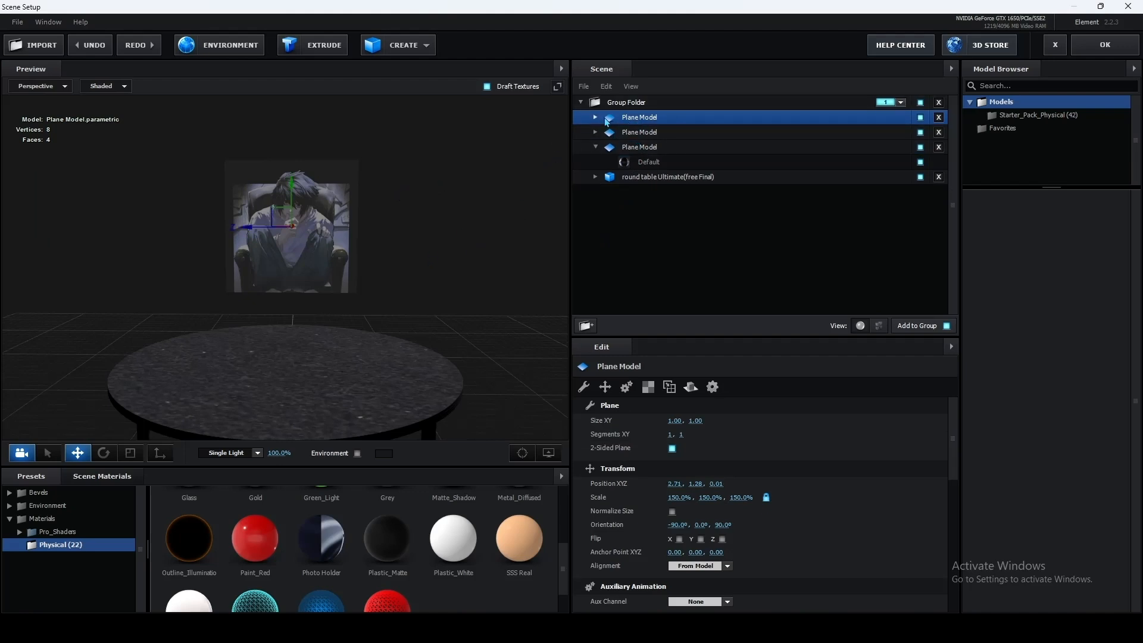
pyautogui.click(595, 117)
pyautogui.click(655, 136)
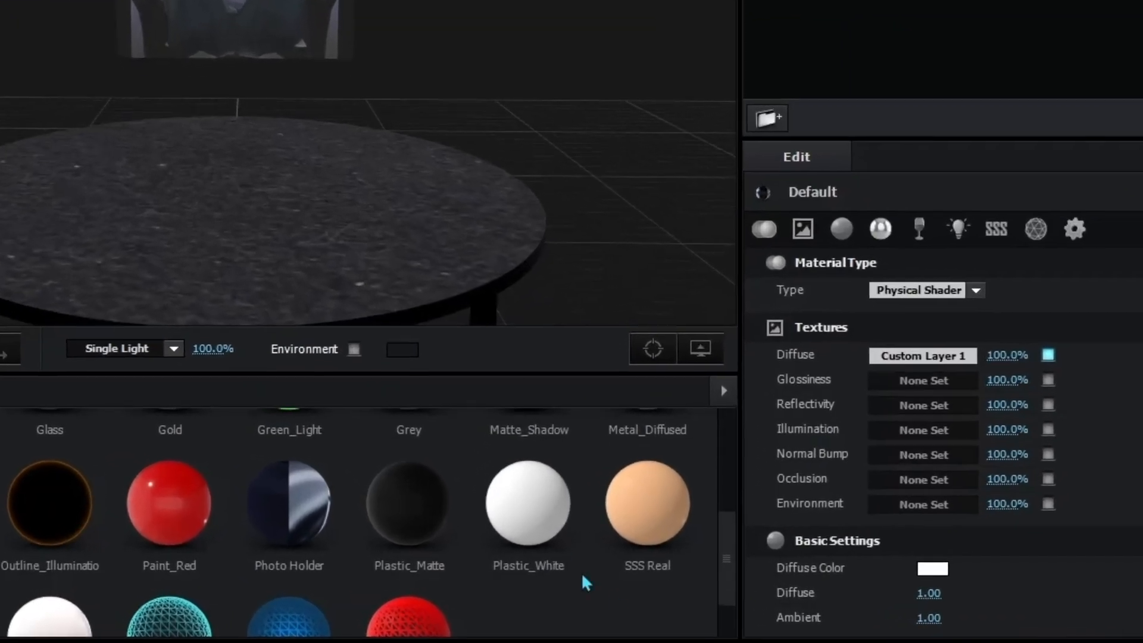
pyautogui.click(551, 513)
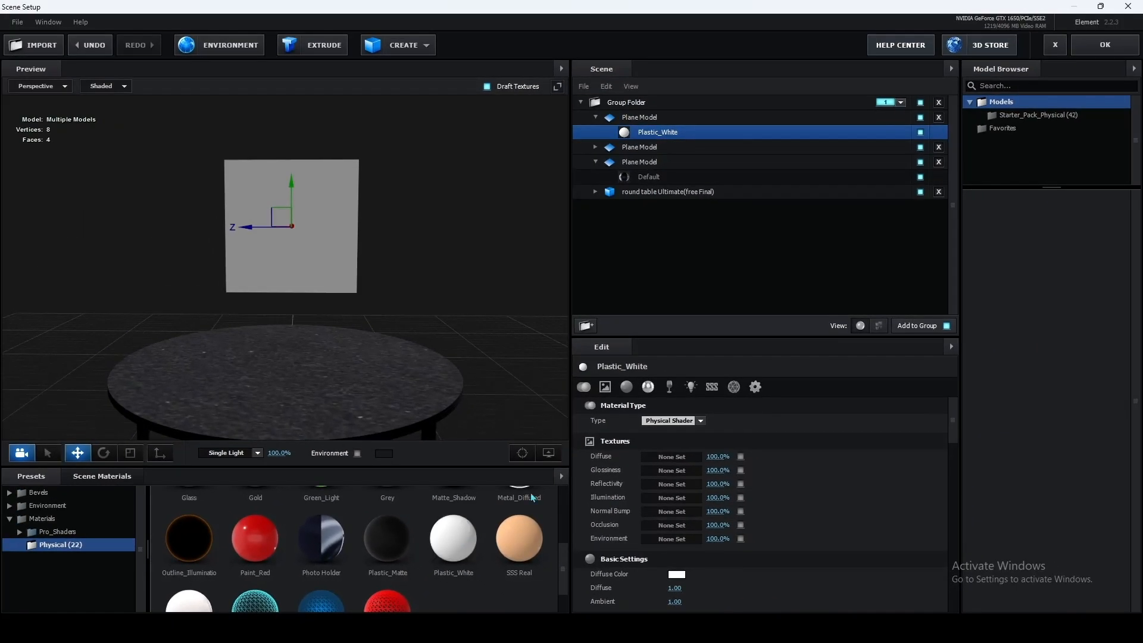
# Step: Assign Custom Layer 2 [Kiyotaka] as the diffuse texture of the side plane's Plastic_White material
pyautogui.click(672, 457)
pyautogui.click(668, 386)
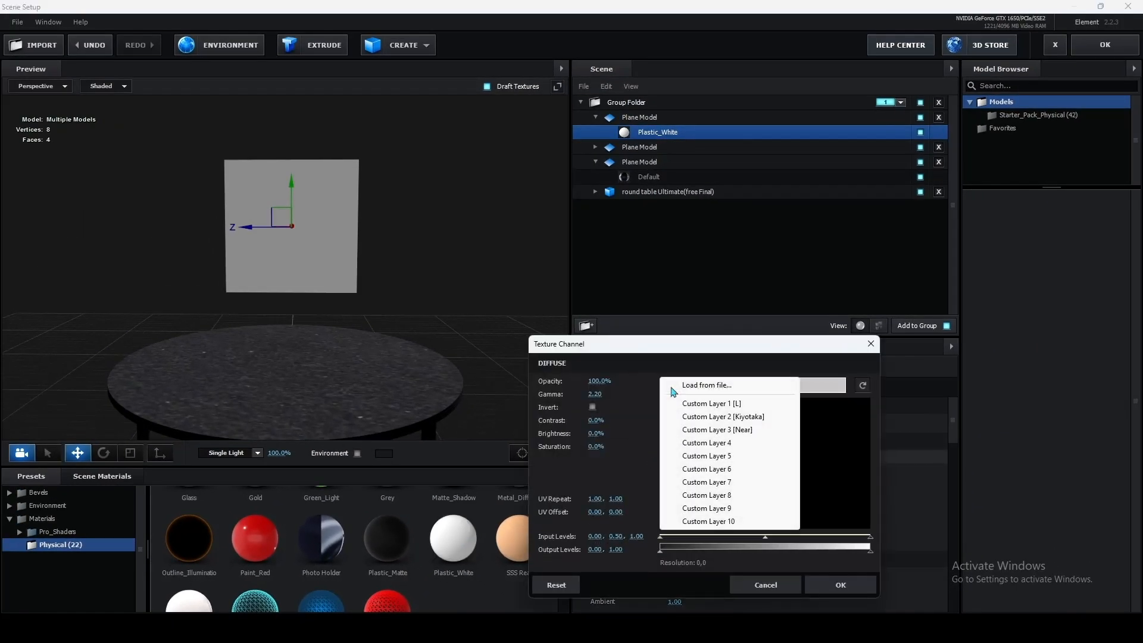
pyautogui.click(729, 418)
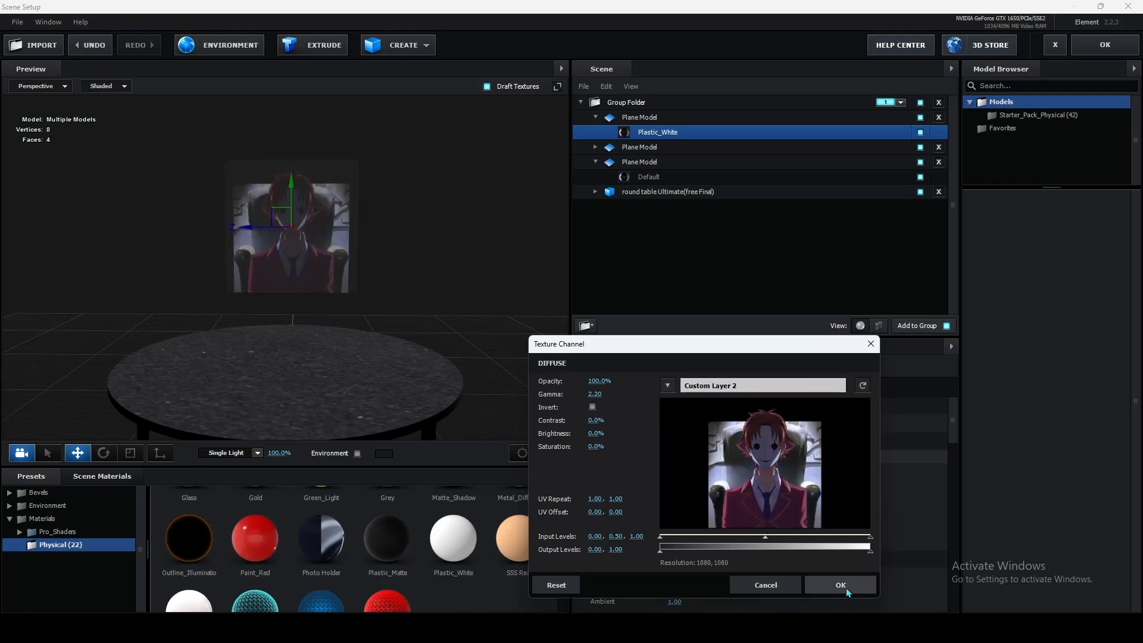
pyautogui.click(845, 586)
pyautogui.moveTo(405, 310); pyautogui.dragTo(454, 342)
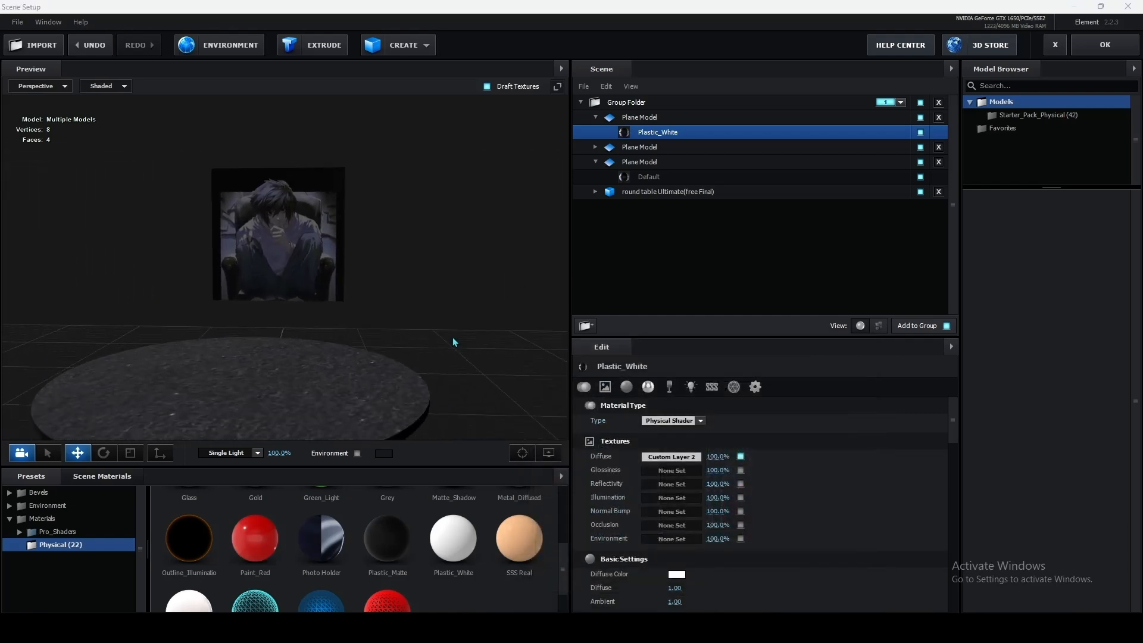
# Step: Apply the Plastic_White physical material to the plane on the far side of the table at Z -2.95
pyautogui.click(596, 147)
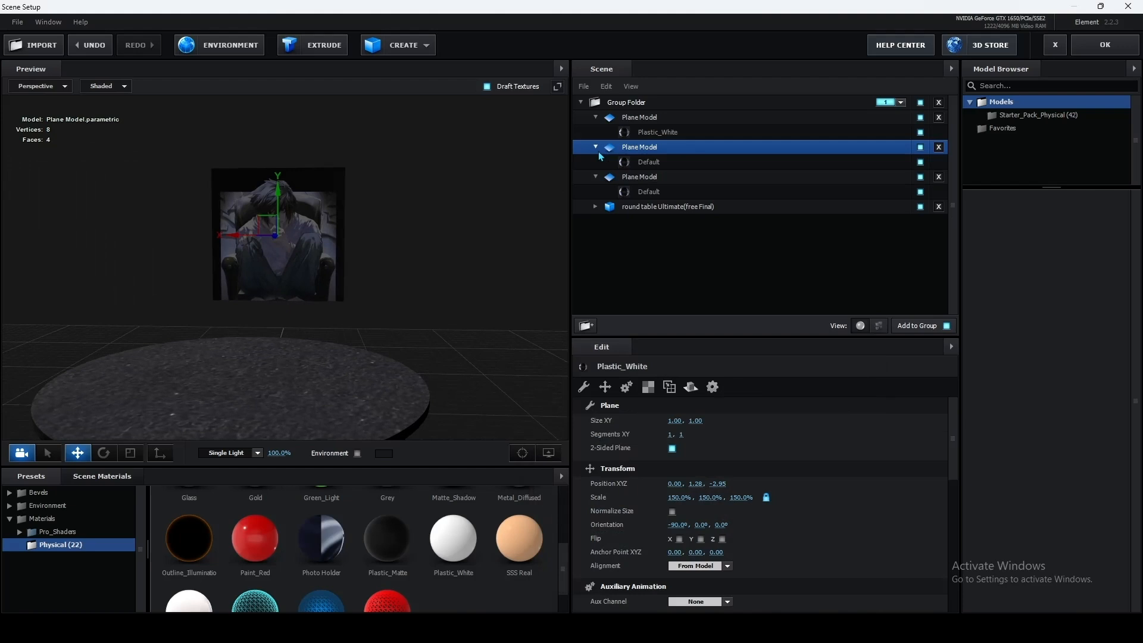
pyautogui.click(660, 165)
pyautogui.doubleClick(452, 554)
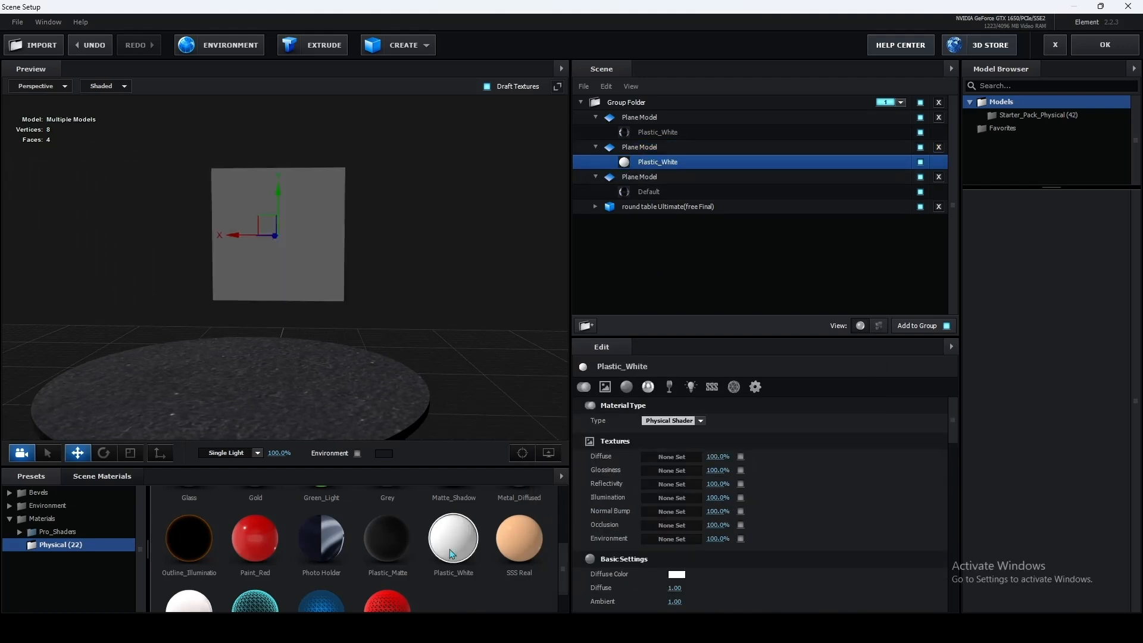
# Step: Assign Custom Layer 3 [Near] as the diffuse texture of that plane's Plastic_White material
pyautogui.click(672, 456)
pyautogui.click(676, 386)
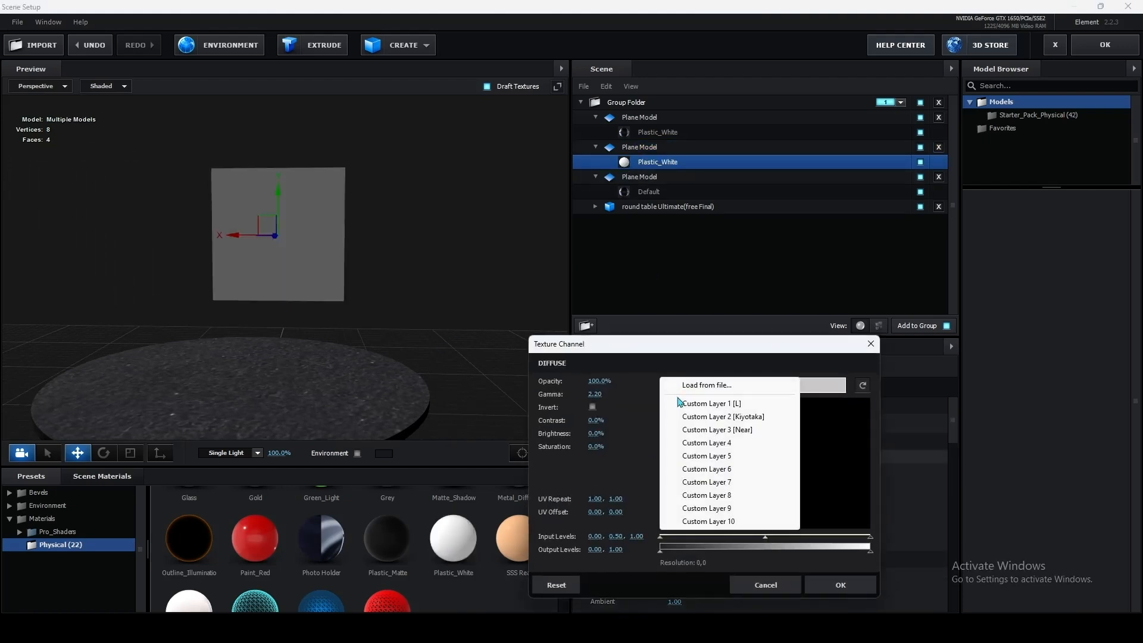
pyautogui.click(707, 430)
pyautogui.click(840, 585)
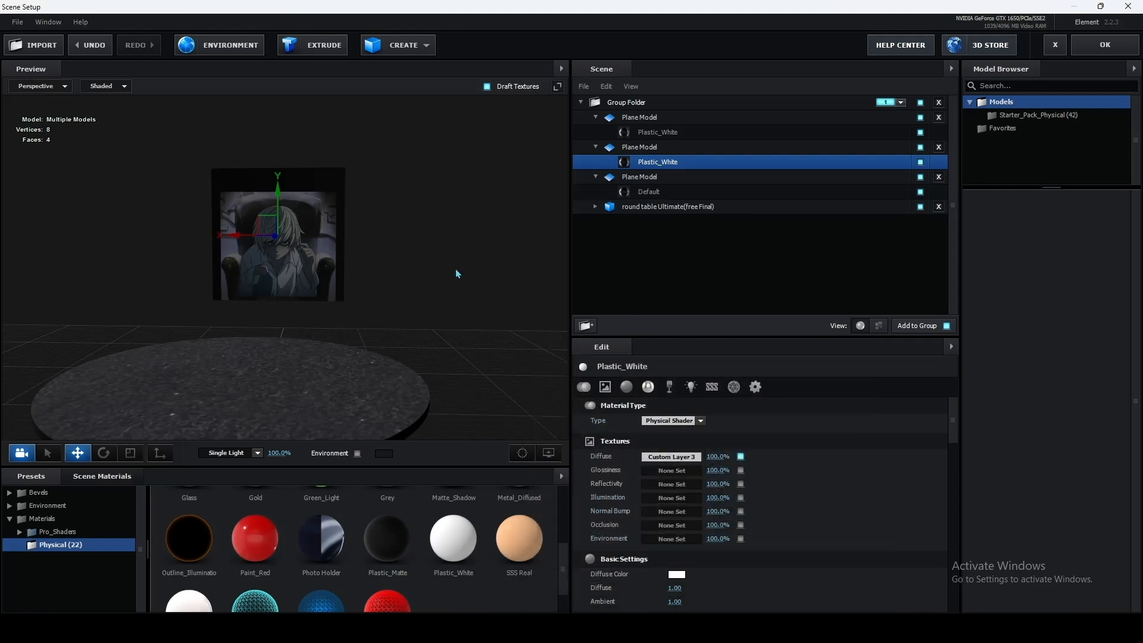
pyautogui.moveTo(456, 273); pyautogui.dragTo(426, 264)
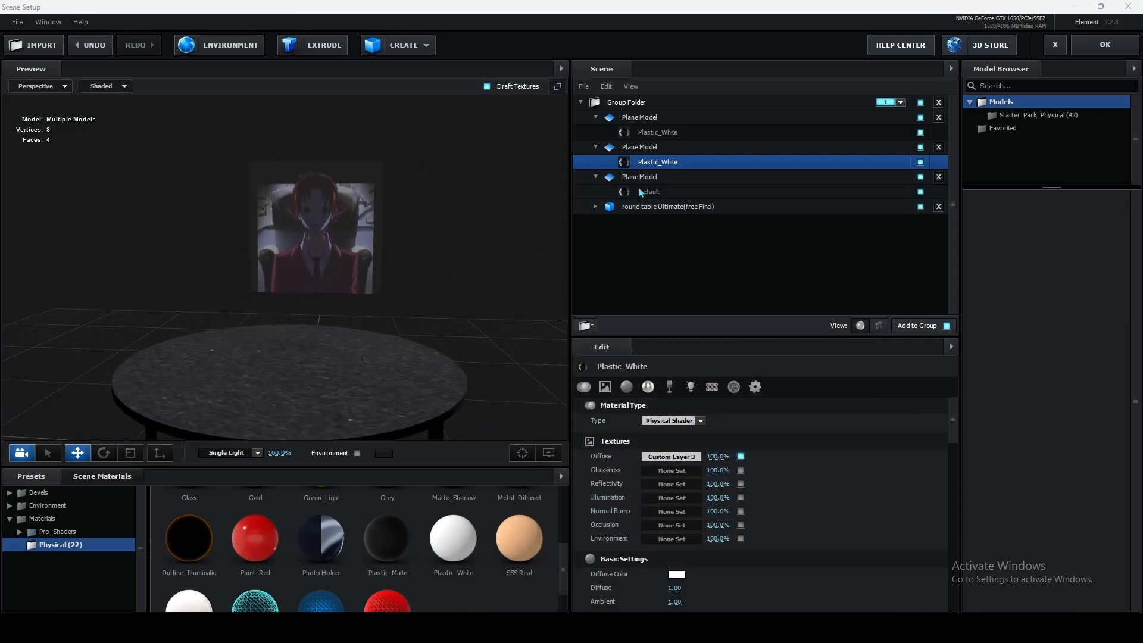
# Step: Adjust the Custom Layer 2 diffuse texture to about 73% brightness and -3% contrast
pyautogui.click(659, 132)
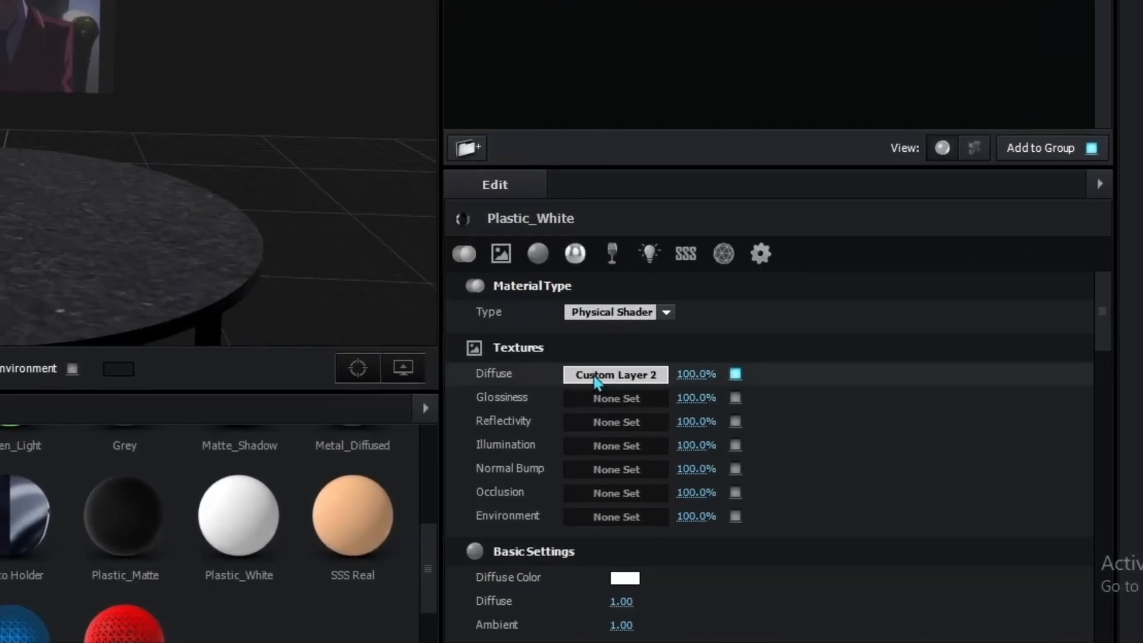
pyautogui.click(596, 376)
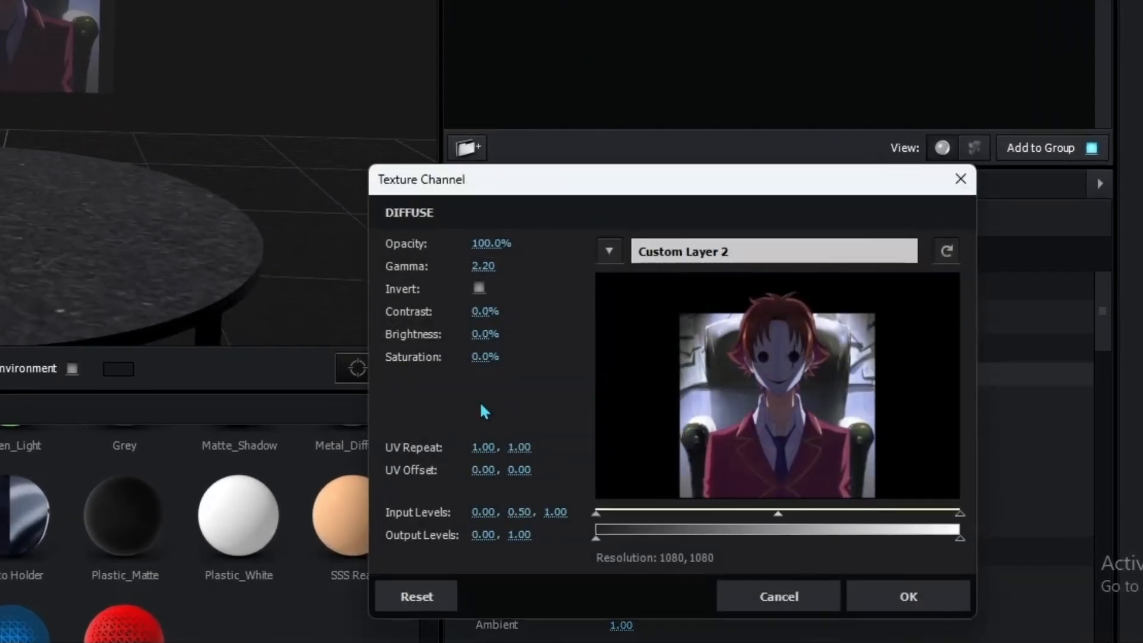
pyautogui.moveTo(486, 335); pyautogui.dragTo(546, 335)
pyautogui.moveTo(485, 311); pyautogui.dragTo(492, 338)
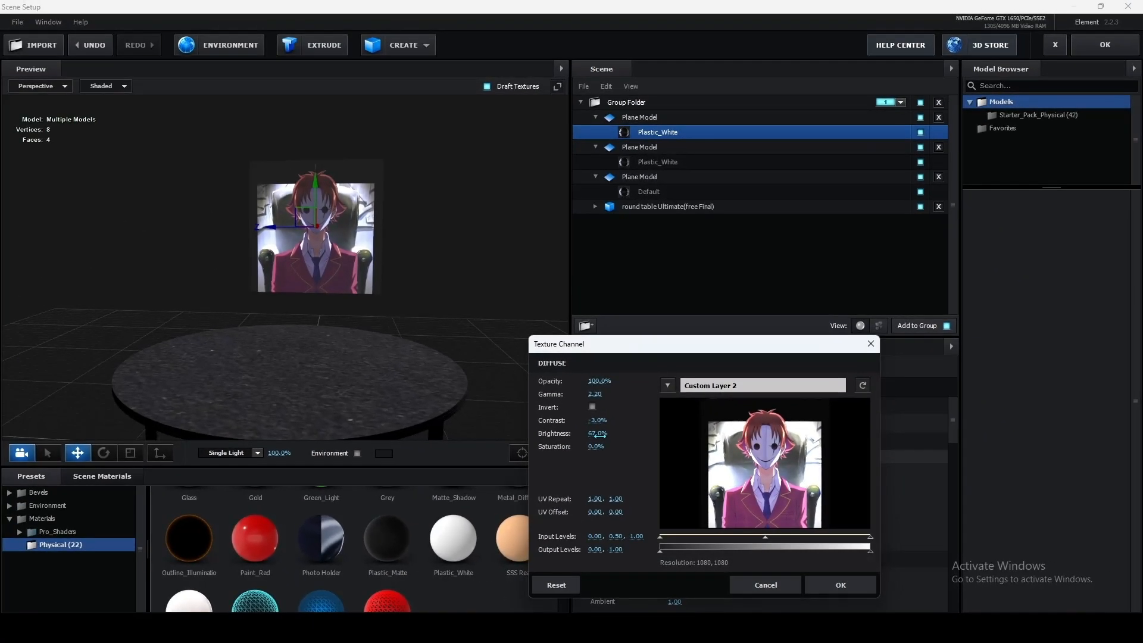
pyautogui.moveTo(600, 435); pyautogui.dragTo(603, 435)
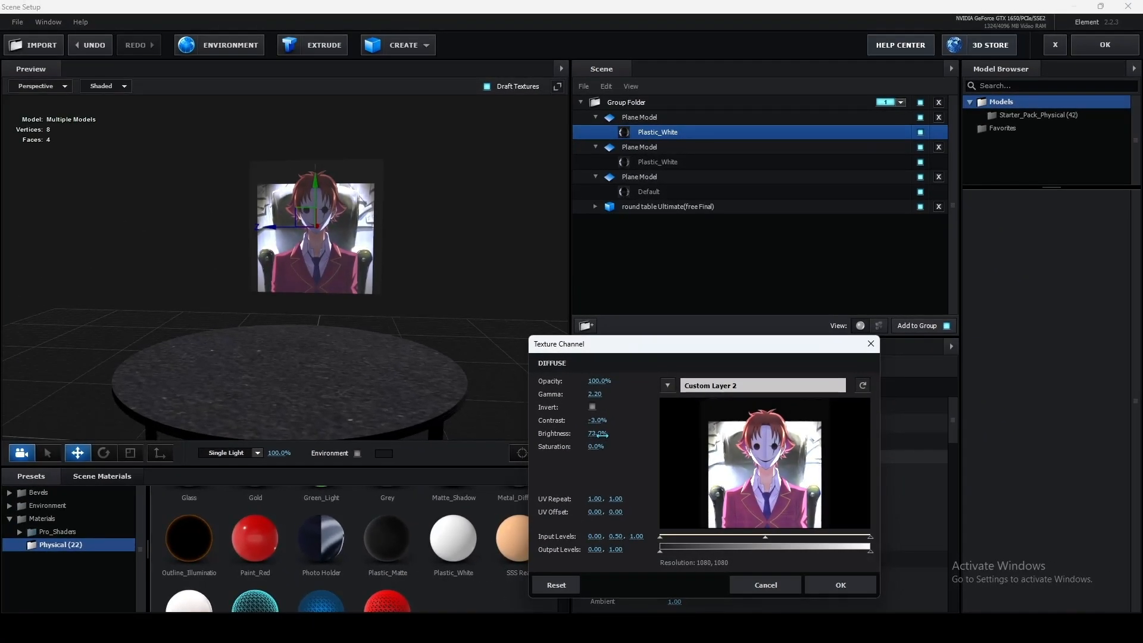
pyautogui.click(842, 586)
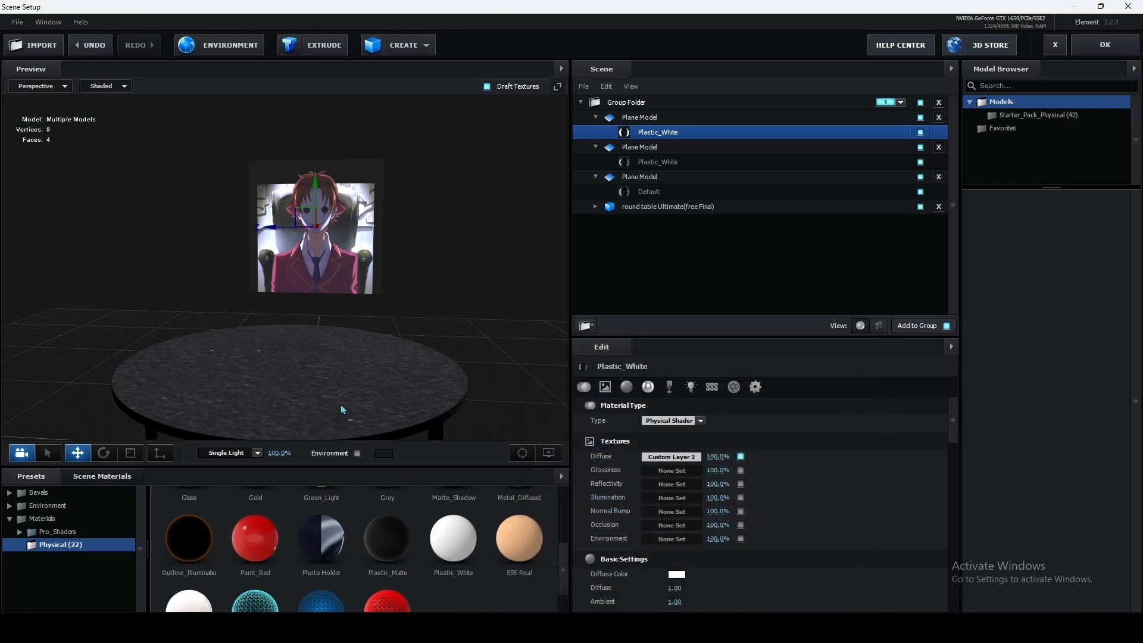
# Step: Adjust the Custom Layer 3 diffuse texture to 123% brightness and 11% contrast
pyautogui.moveTo(349, 354); pyautogui.dragTo(449, 352)
pyautogui.click(656, 162)
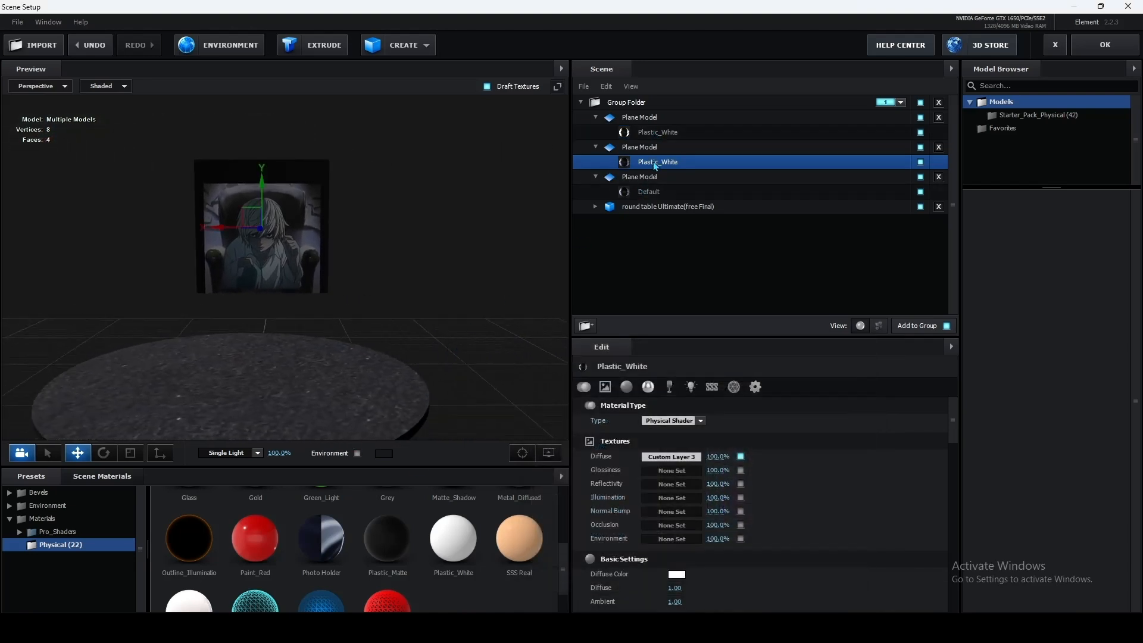
pyautogui.click(666, 457)
pyautogui.moveTo(598, 434)
pyautogui.mouseDown()
pyautogui.moveTo(670, 436)
pyautogui.moveTo(604, 422)
pyautogui.moveTo(600, 435)
pyautogui.mouseUp()
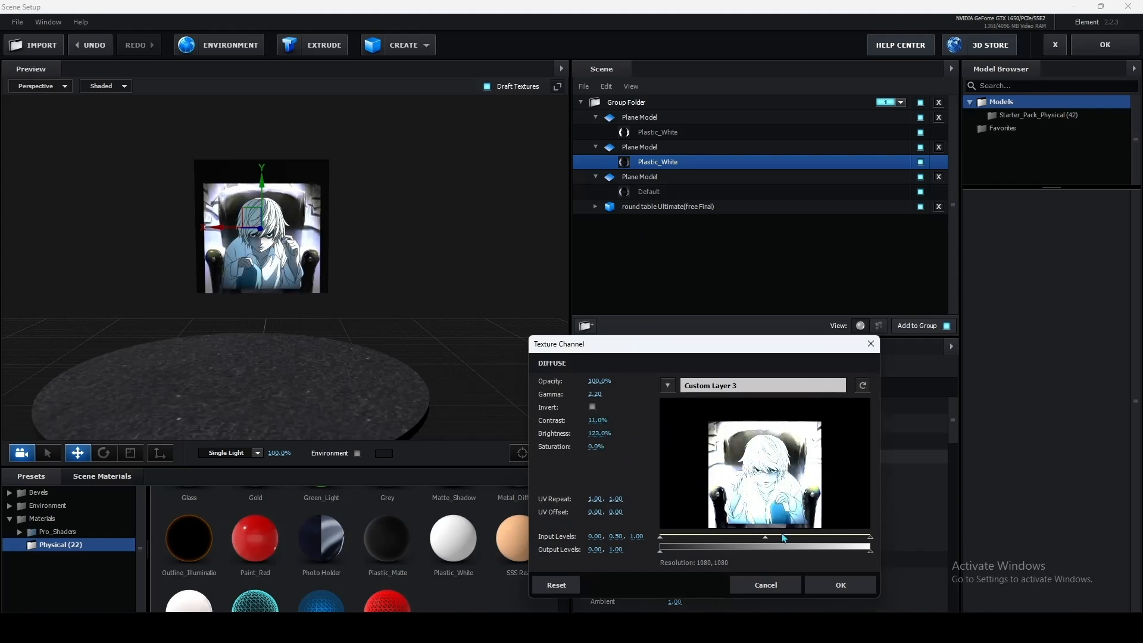
pyautogui.click(833, 586)
# Step: Raise the brightness of the Custom Layer 1 diffuse texture on the L plane's Default material
pyautogui.moveTo(468, 301); pyautogui.dragTo(280, 299)
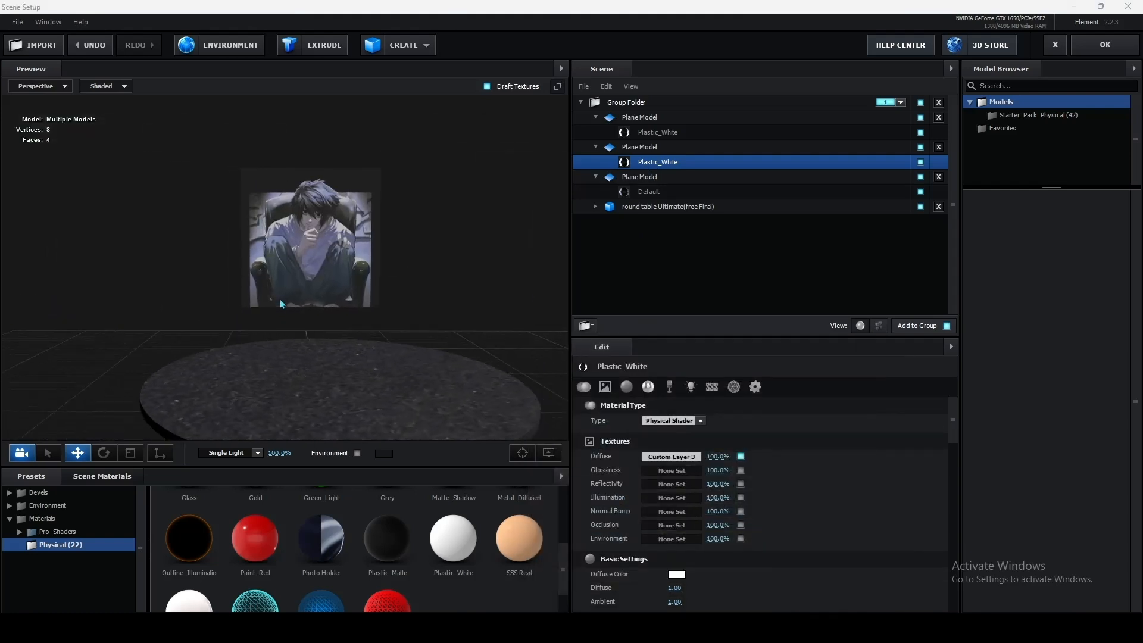
pyautogui.click(653, 192)
pyautogui.click(672, 457)
pyautogui.moveTo(597, 434)
pyautogui.mouseDown()
pyautogui.moveTo(623, 435)
pyautogui.moveTo(607, 424)
pyautogui.mouseUp()
pyautogui.click(850, 586)
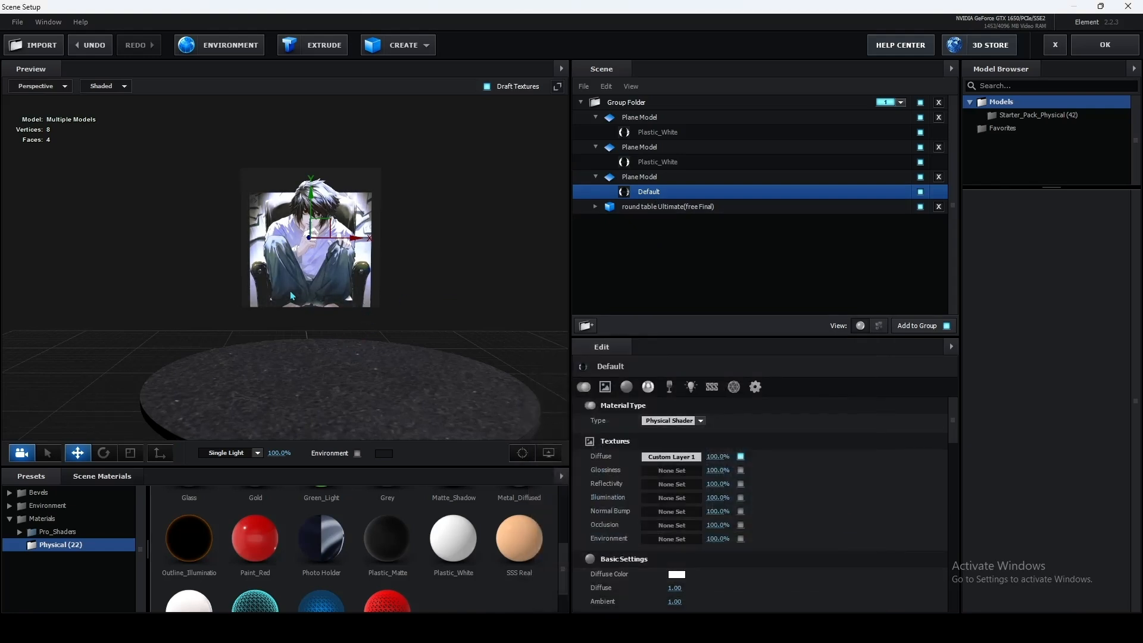
# Step: Set the alpha threshold of the L plane's Default material to 0.02 to cut out its background
pyautogui.scroll(-10, 795, 513)
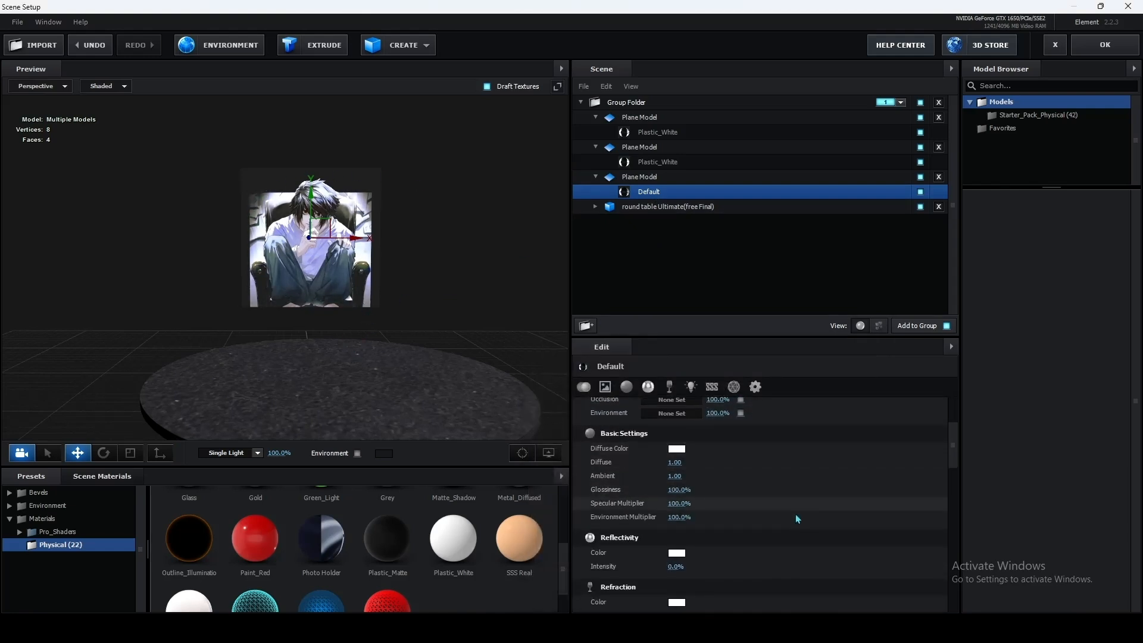
pyautogui.scroll(3, 817, 501)
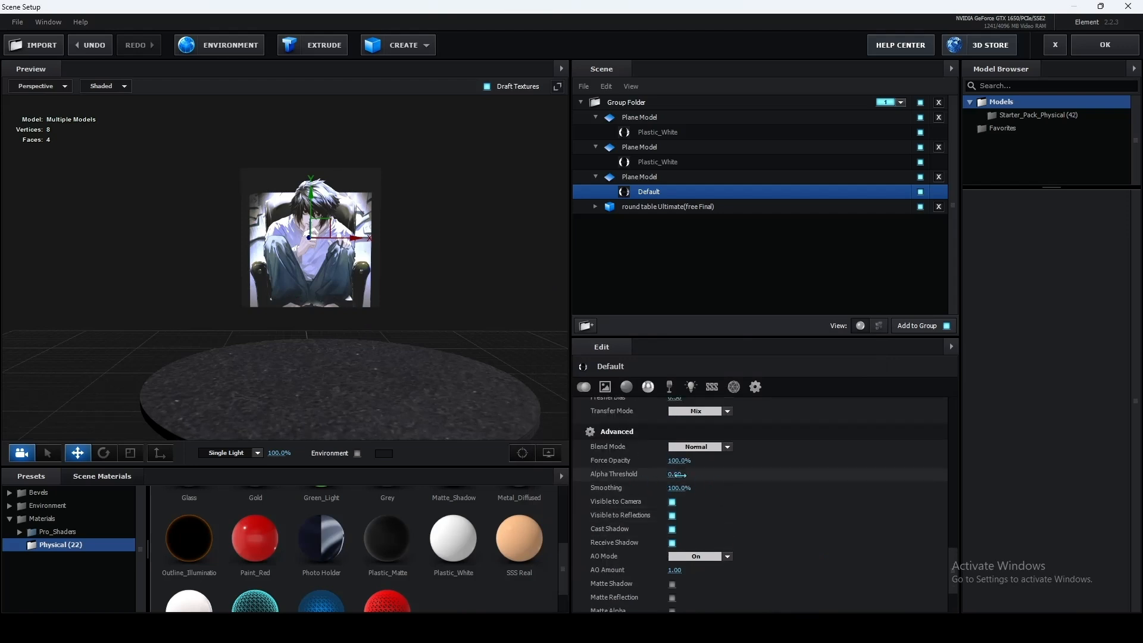
pyautogui.moveTo(678, 474); pyautogui.dragTo(678, 475)
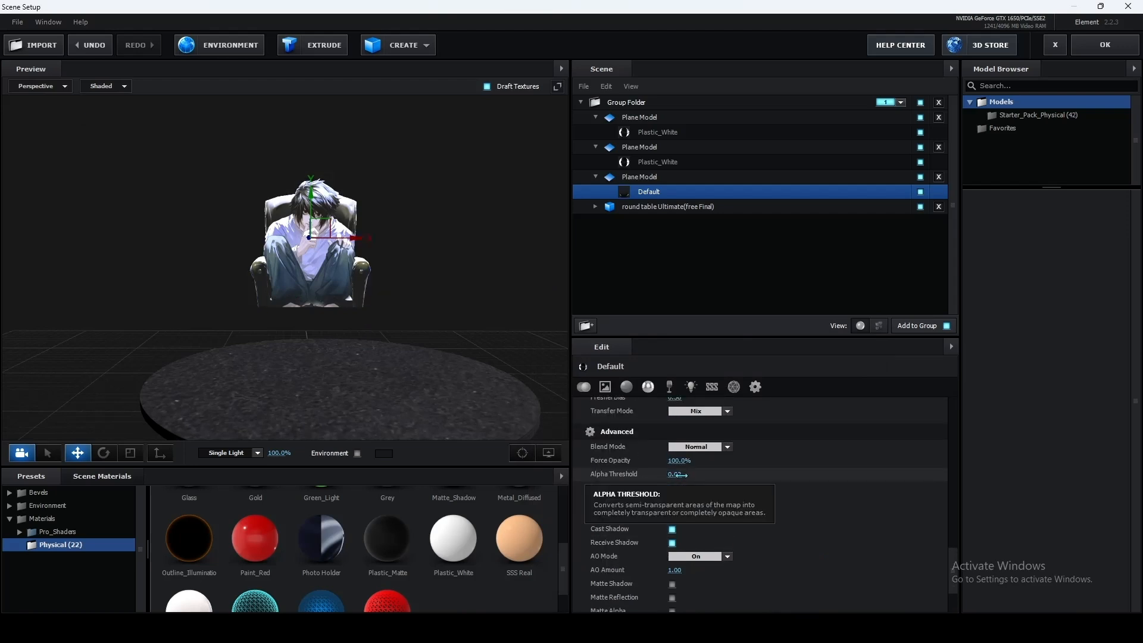
# Step: Raise the alpha threshold of the Kiyotaka plane's Plastic_White material to cut out its background
pyautogui.moveTo(231, 263); pyautogui.dragTo(310, 255)
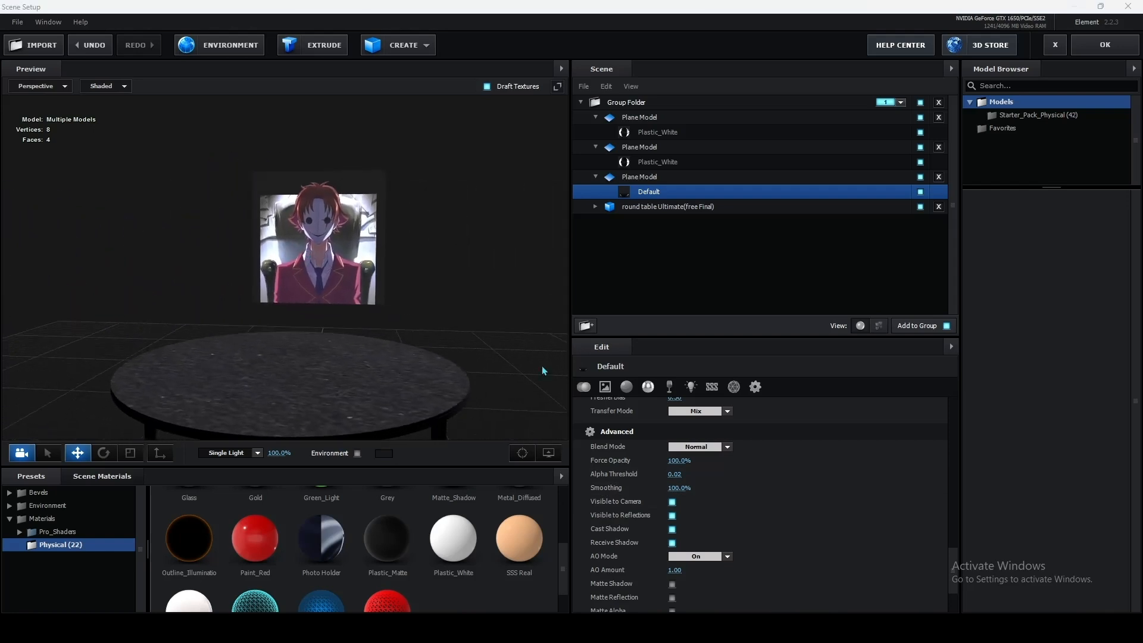
pyautogui.click(659, 134)
pyautogui.scroll(2, 811, 476)
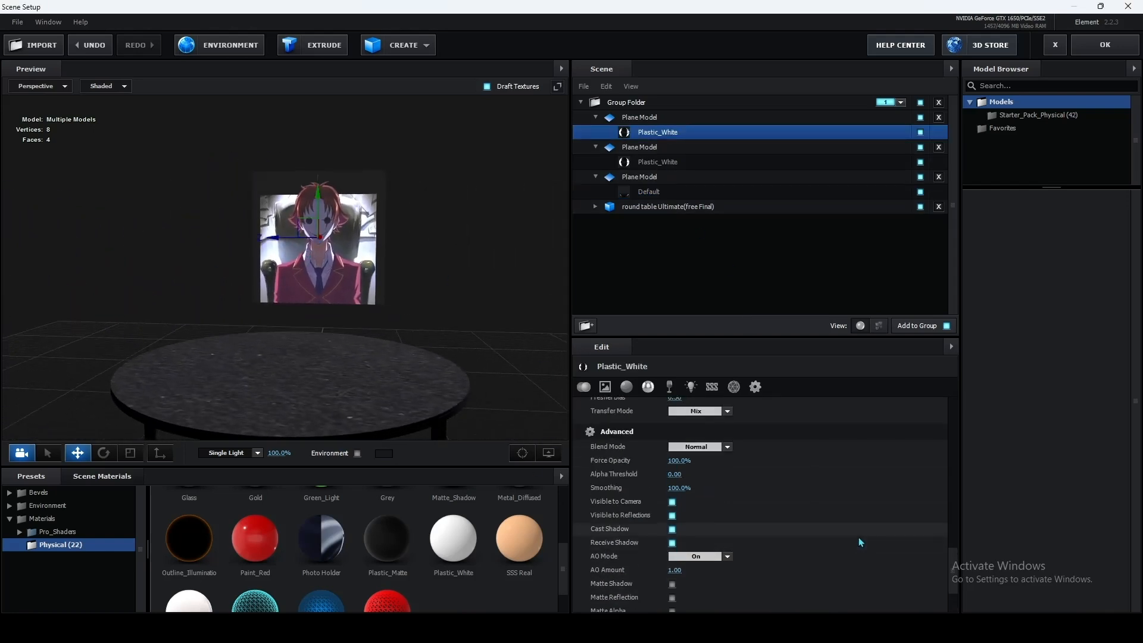
pyautogui.moveTo(676, 475); pyautogui.dragTo(688, 477)
# Step: Set the alpha threshold of the Near plane's Plastic_White material to about 0.10
pyautogui.moveTo(399, 340); pyautogui.dragTo(501, 356)
pyautogui.click(658, 162)
pyautogui.moveTo(676, 474); pyautogui.dragTo(685, 476)
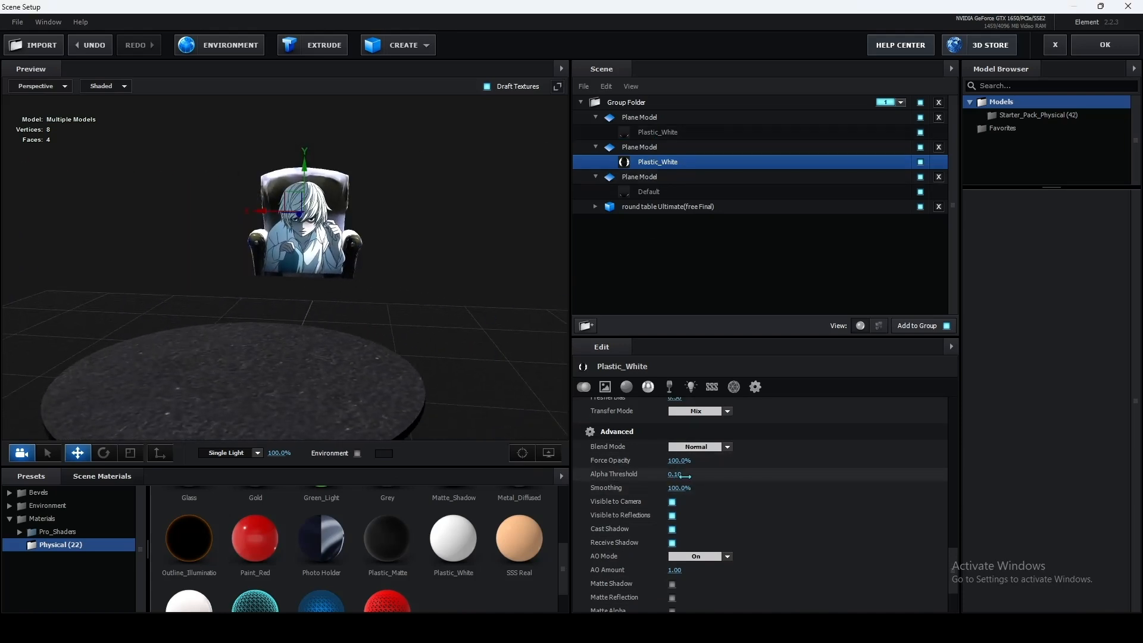
# Step: Raise the alpha threshold of the L plane's Default material further
pyautogui.click(649, 192)
pyautogui.moveTo(503, 286); pyautogui.dragTo(301, 285)
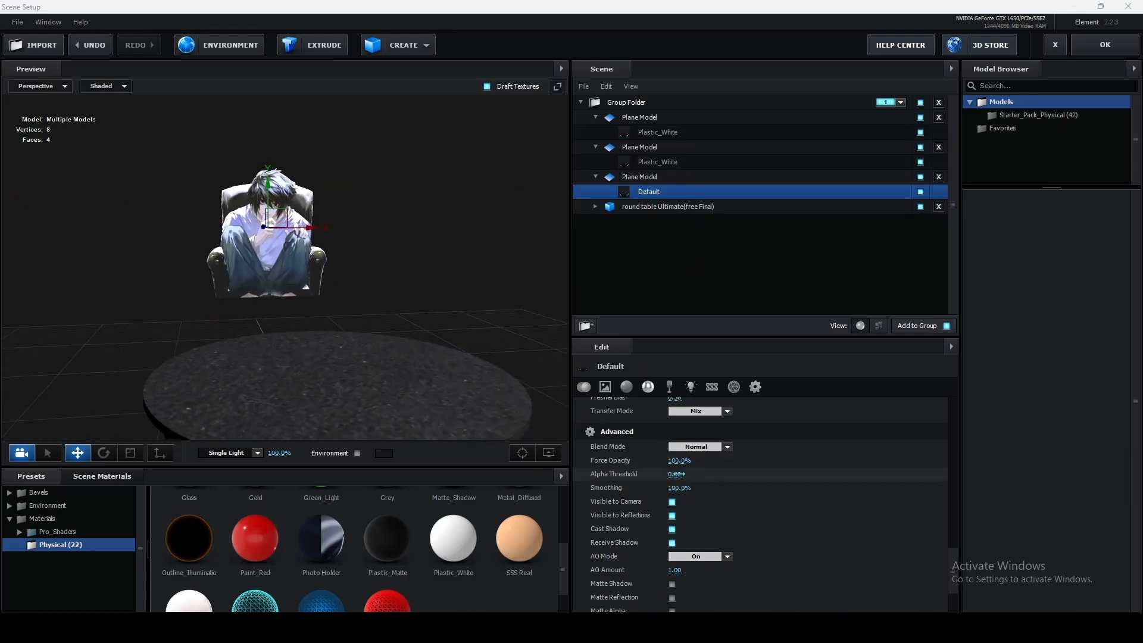
pyautogui.moveTo(691, 475); pyautogui.dragTo(695, 475)
# Step: Move the L plane closer to the table along Z, to a position of about 1.72
pyautogui.moveTo(434, 312); pyautogui.dragTo(312, 307)
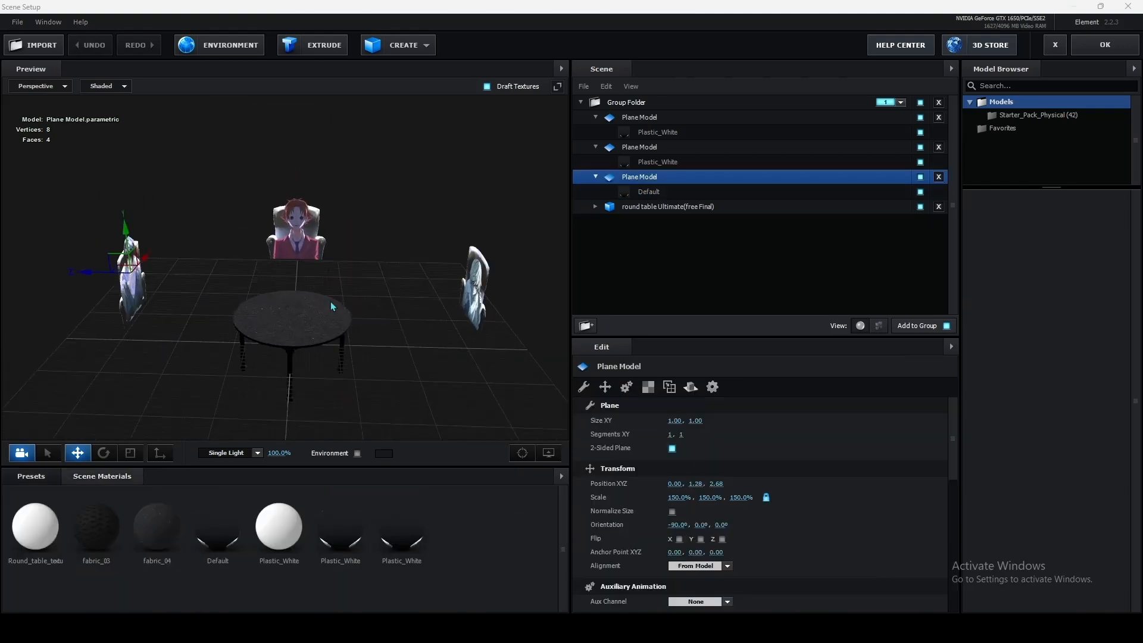
pyautogui.scroll(3, 368, 304)
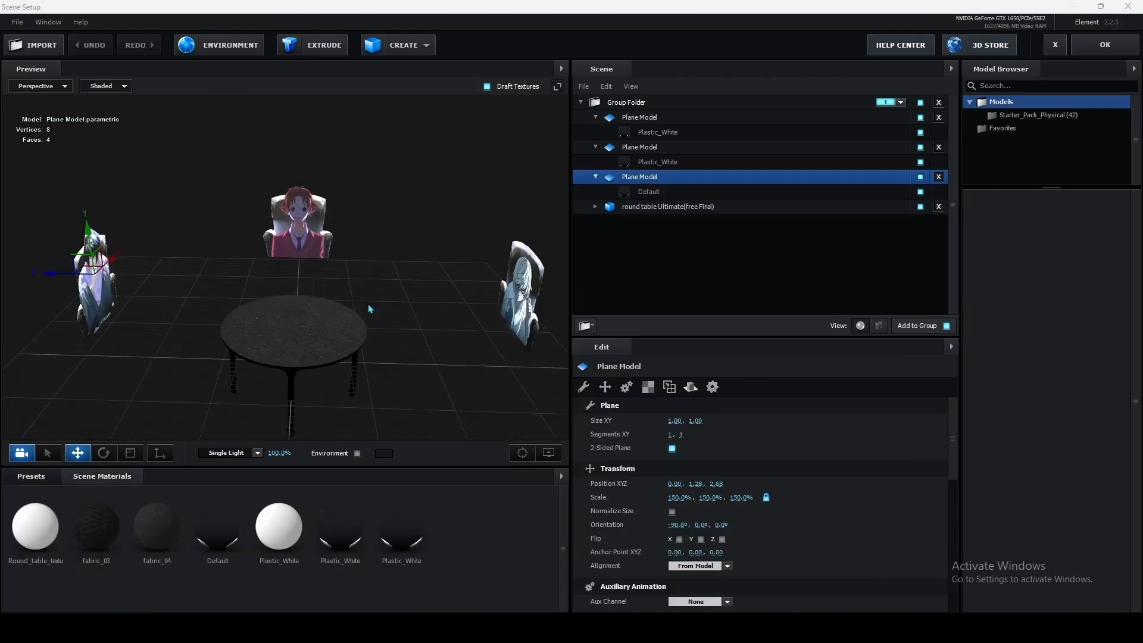
pyautogui.moveTo(30, 278); pyautogui.dragTo(111, 305)
pyautogui.moveTo(301, 286); pyautogui.dragTo(313, 361)
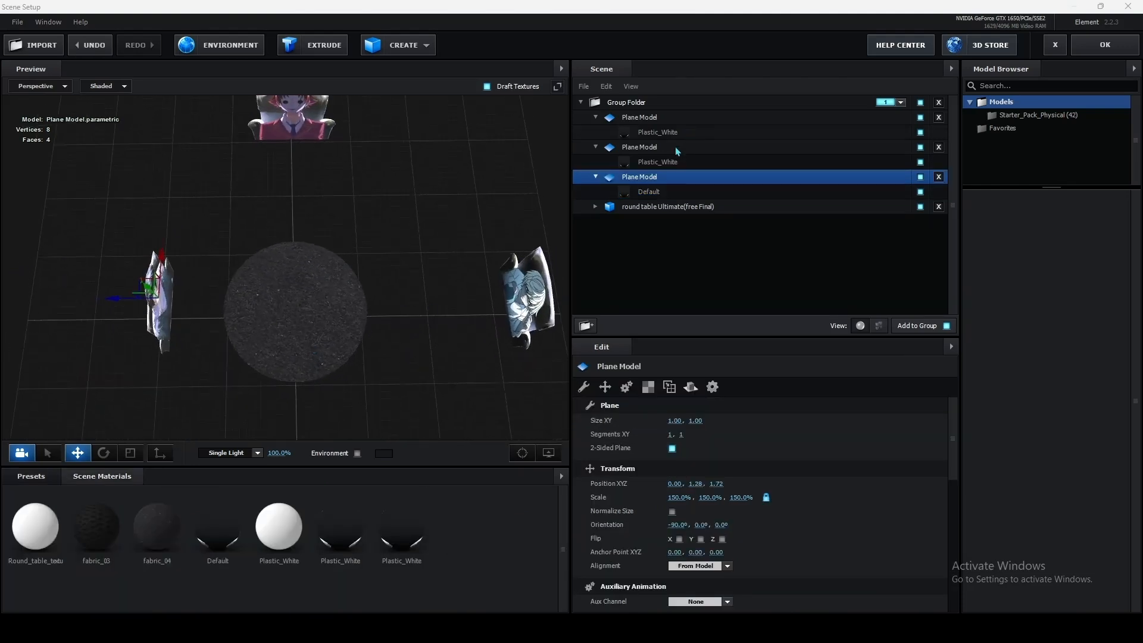
# Step: Move the Near plane to about -1.78 along Z and bring the Kiyotaka plane closer to the table along X
pyautogui.click(675, 149)
pyautogui.moveTo(481, 300); pyautogui.dragTo(390, 303)
pyautogui.moveTo(367, 349); pyautogui.dragTo(458, 341)
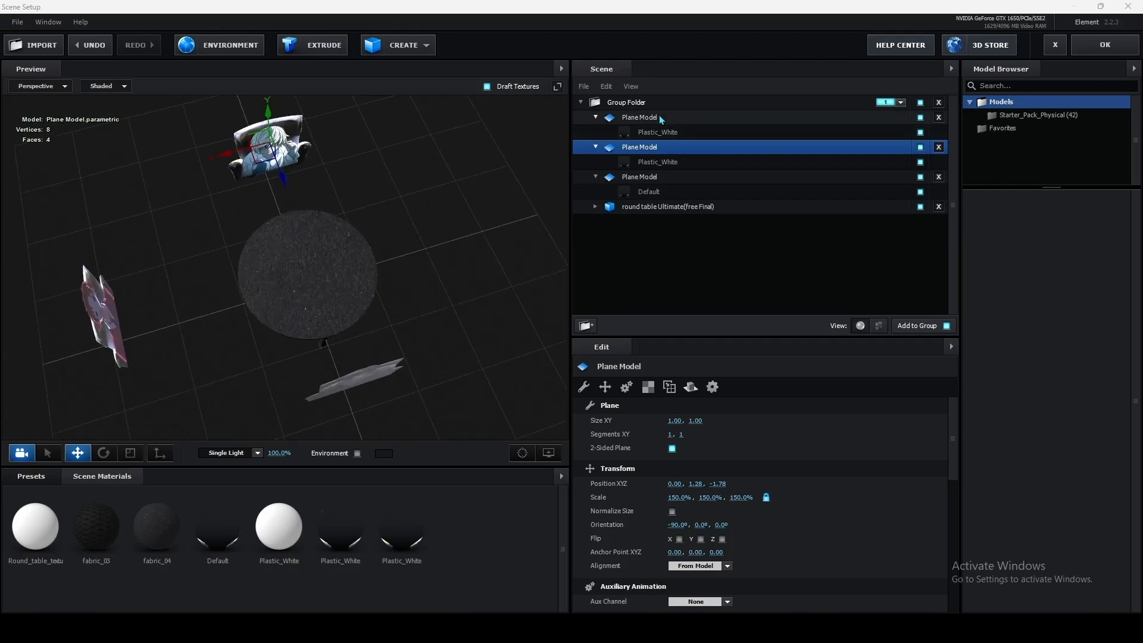
pyautogui.click(661, 119)
pyautogui.moveTo(70, 330); pyautogui.dragTo(127, 322)
pyautogui.moveTo(375, 242); pyautogui.dragTo(435, 307)
# Step: Nudge the planes closer to the table: Near to about -1.69 and L to about 1.68 in Z, Kiyotaka to about 1.76 in X
pyautogui.click(694, 146)
pyautogui.click(670, 178)
pyautogui.click(632, 119)
pyautogui.moveTo(121, 262); pyautogui.dragTo(130, 260)
pyautogui.moveTo(397, 275); pyautogui.dragTo(320, 174)
# Step: Scale the Kiyotaka plane up to 200%
pyautogui.click(741, 497)
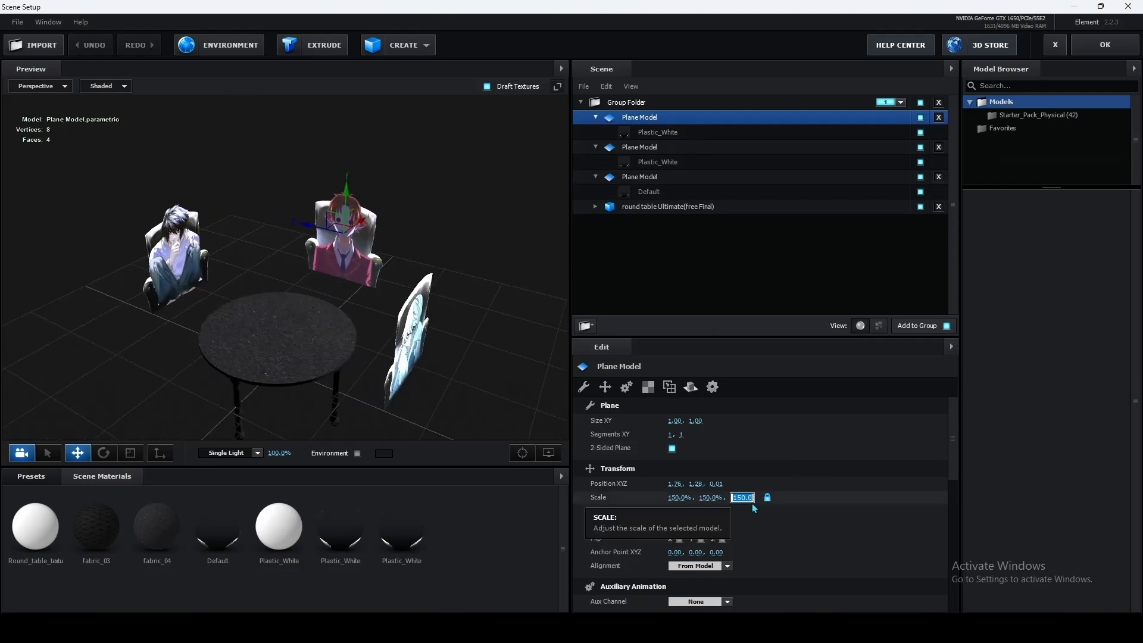
pyautogui.write('200')
pyautogui.press('Return')
pyautogui.moveTo(410, 198); pyautogui.dragTo(452, 164)
pyautogui.click(742, 498)
# Step: Set the scale of both the Near plane and the L plane to 175%
pyautogui.click(640, 147)
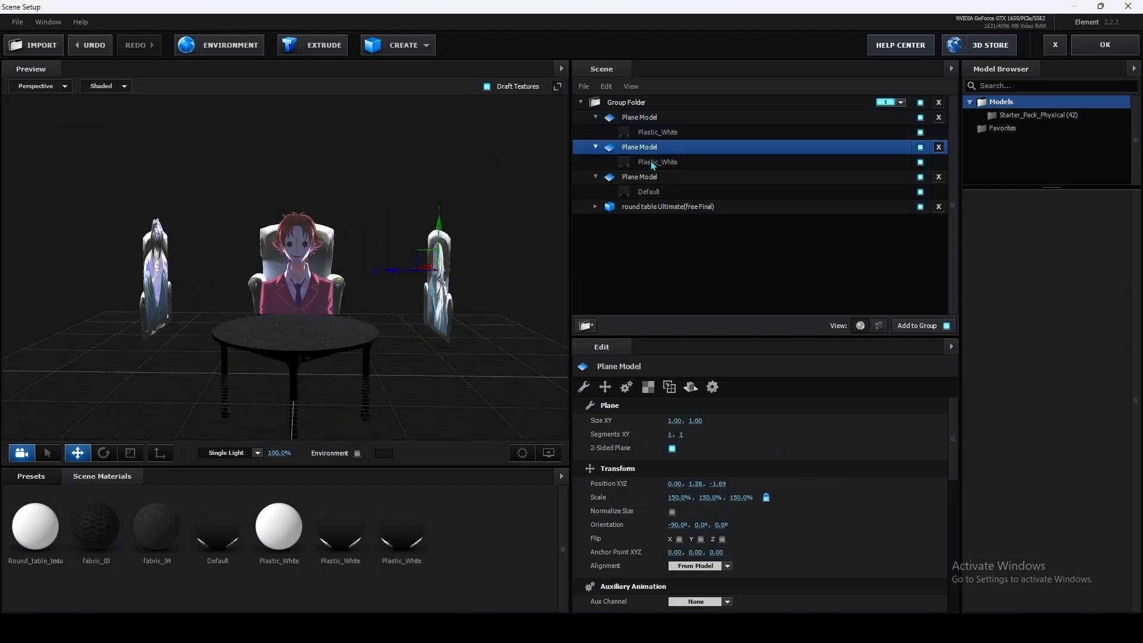
pyautogui.click(741, 498)
pyautogui.write('175')
pyautogui.click(640, 177)
pyautogui.click(742, 498)
pyautogui.write('17')
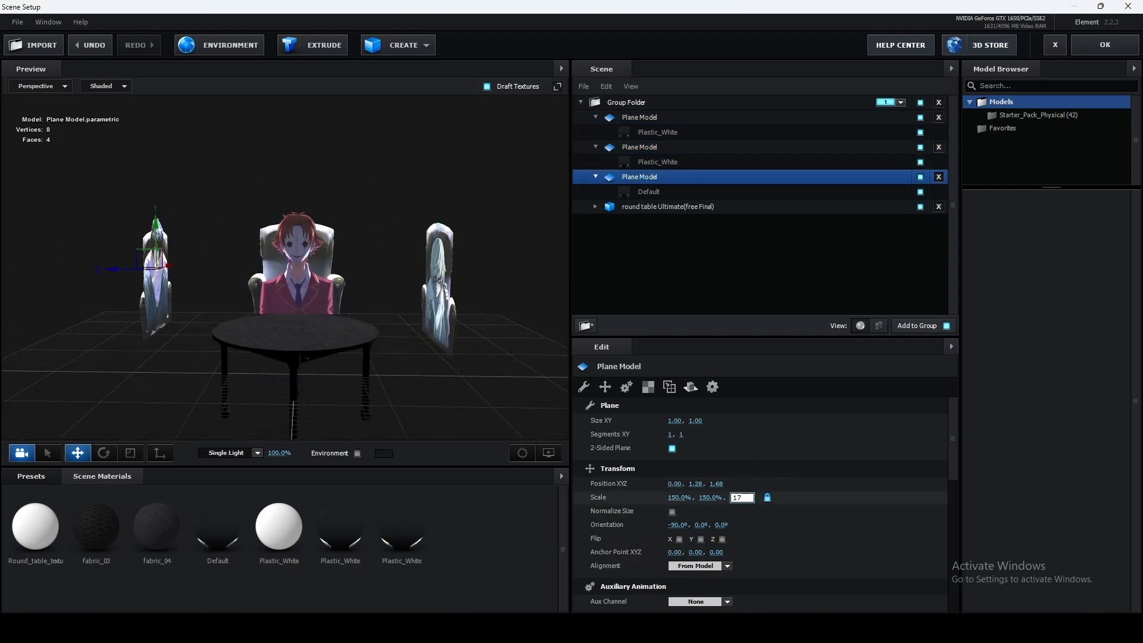
pyautogui.write('5')
pyautogui.press('Return')
# Step: Inspect the resized character planes around the table and accept the Element scene setup
pyautogui.moveTo(411, 156); pyautogui.dragTo(306, 172)
pyautogui.scroll(5, 306, 182)
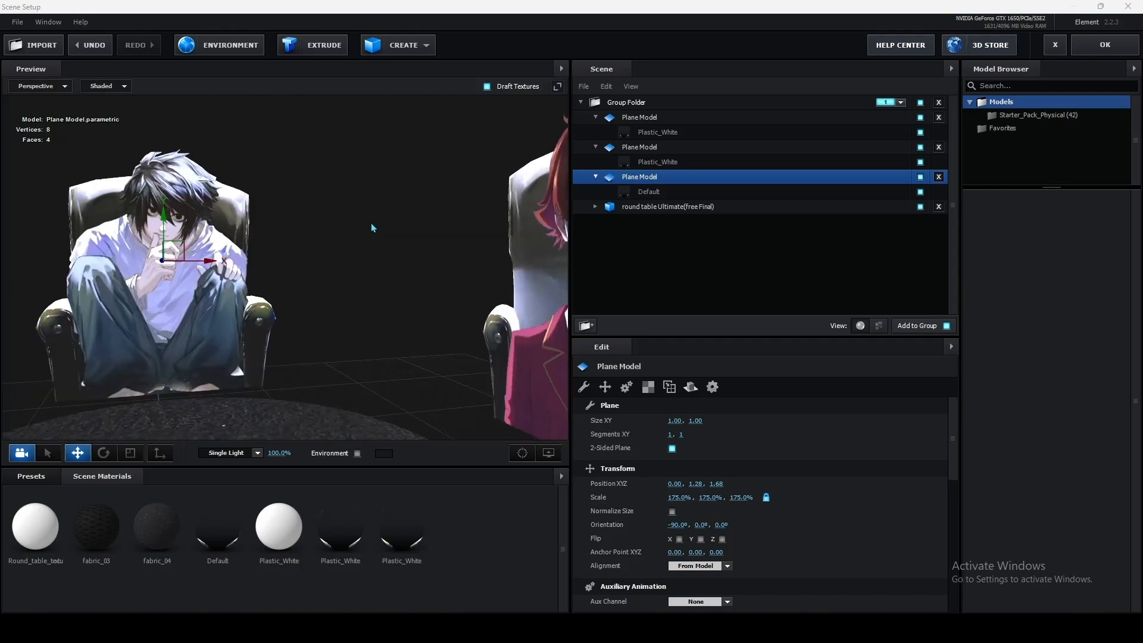
pyautogui.moveTo(370, 222); pyautogui.dragTo(125, 310)
pyautogui.scroll(-5, 357, 223)
pyautogui.click(1085, 48)
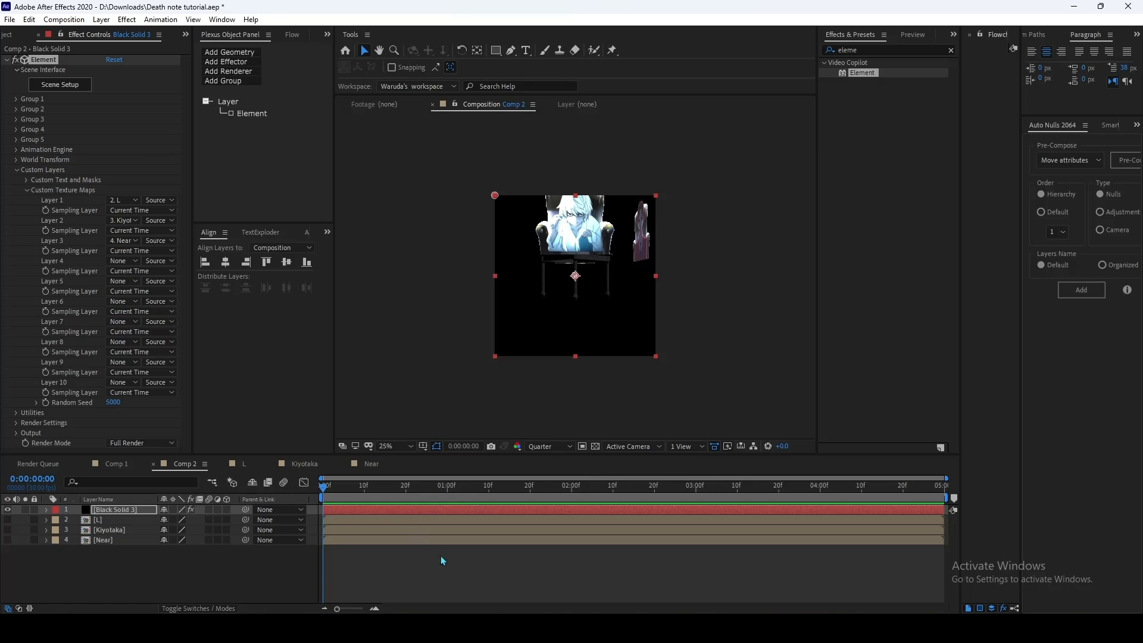
# Step: Add a one-node camera with the 28mm preset to Comp 2
pyautogui.click(385, 568)
pyautogui.rightClick(385, 568)
pyautogui.moveTo(476, 433)
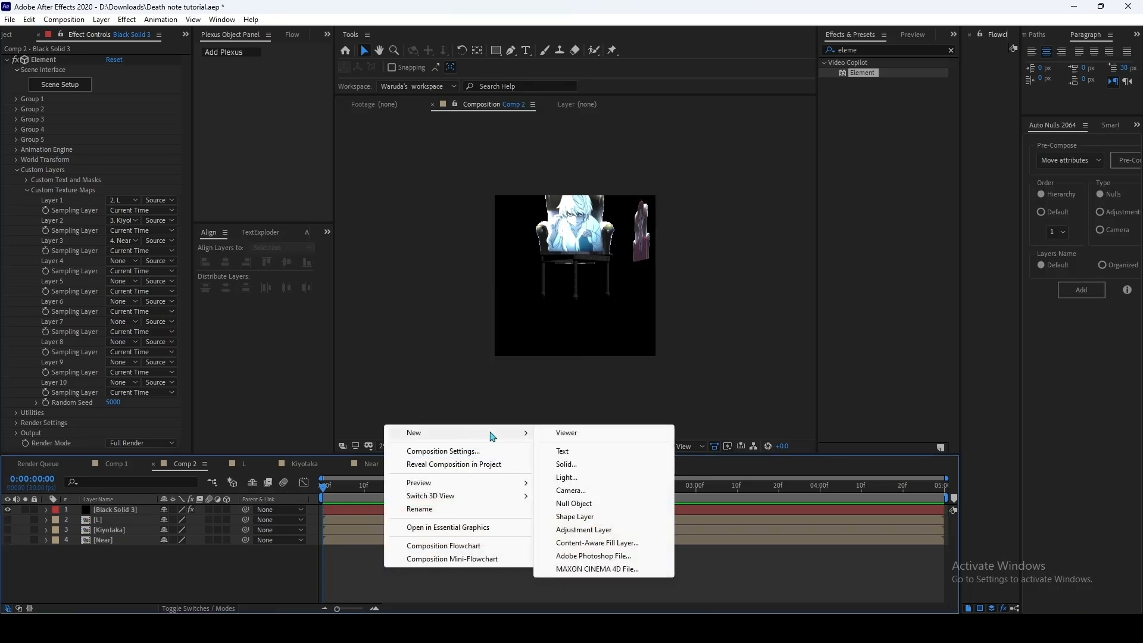
pyautogui.click(583, 492)
pyautogui.click(336, 219)
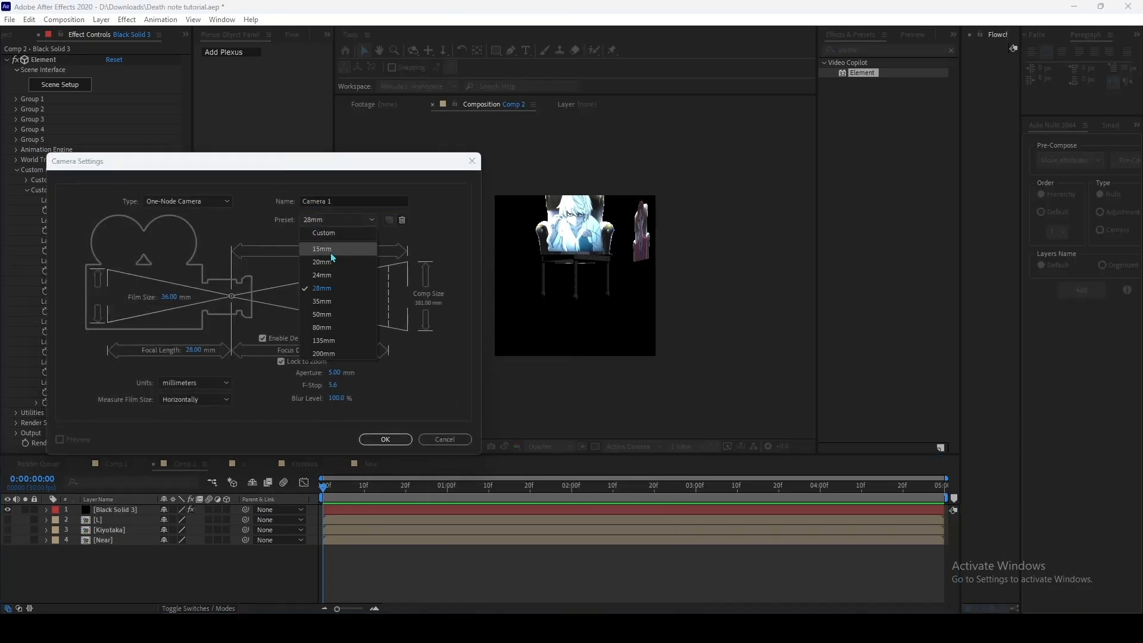
pyautogui.click(329, 293)
pyautogui.click(385, 439)
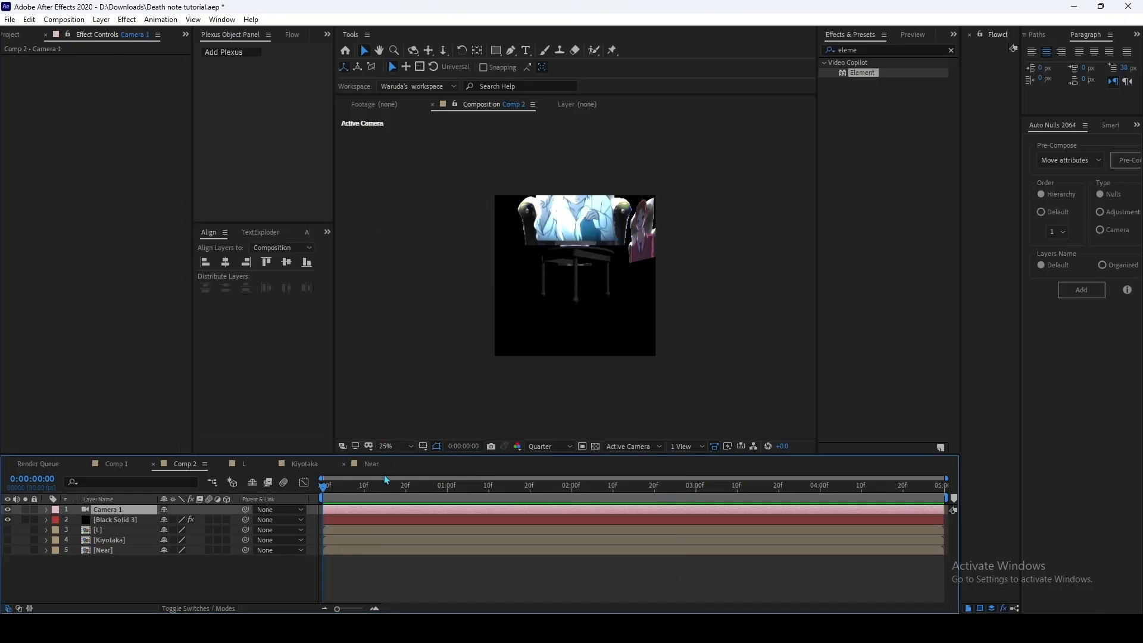
# Step: Add a null object, parent Camera 1 to it, and make the null a 3D layer
pyautogui.rightClick(385, 570)
pyautogui.moveTo(438, 433)
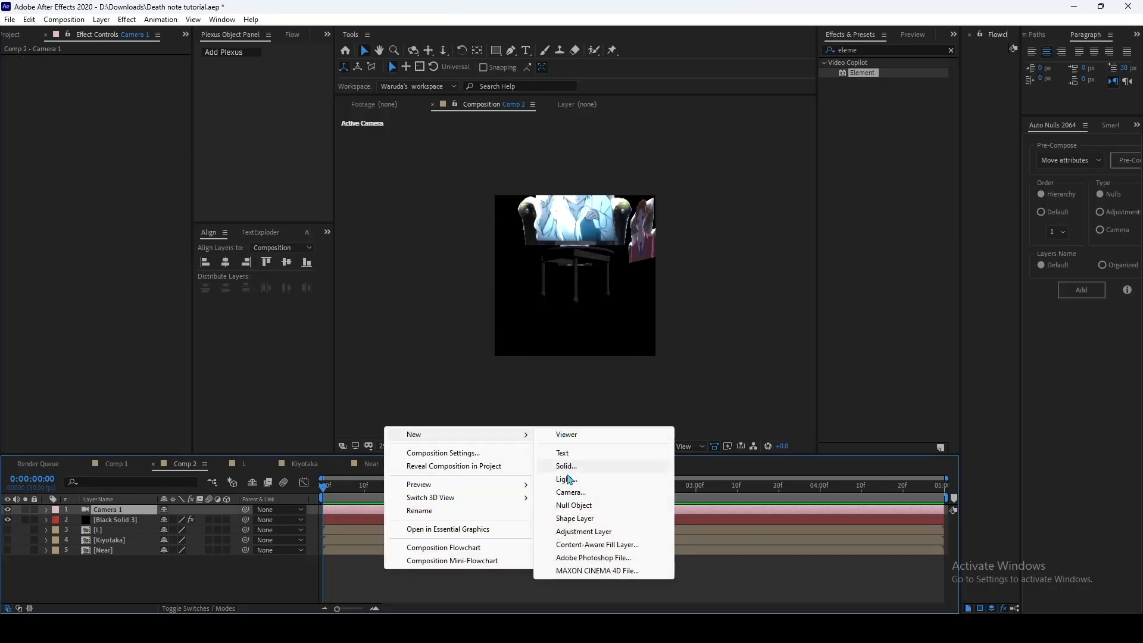
pyautogui.click(573, 506)
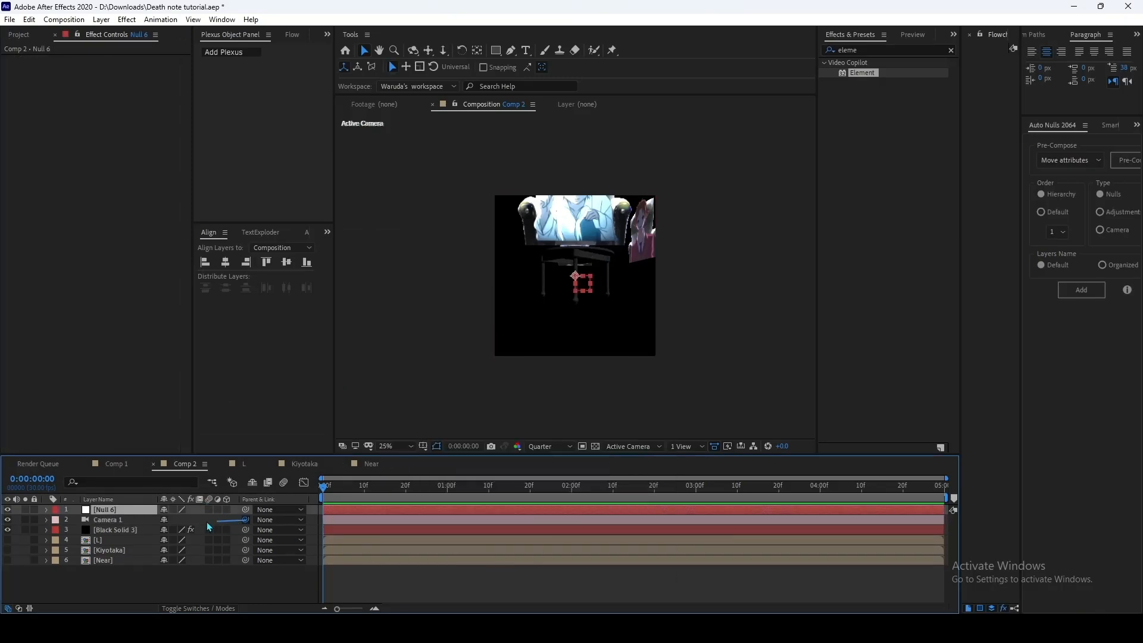
pyautogui.moveTo(208, 526); pyautogui.dragTo(127, 508)
pyautogui.click(226, 510)
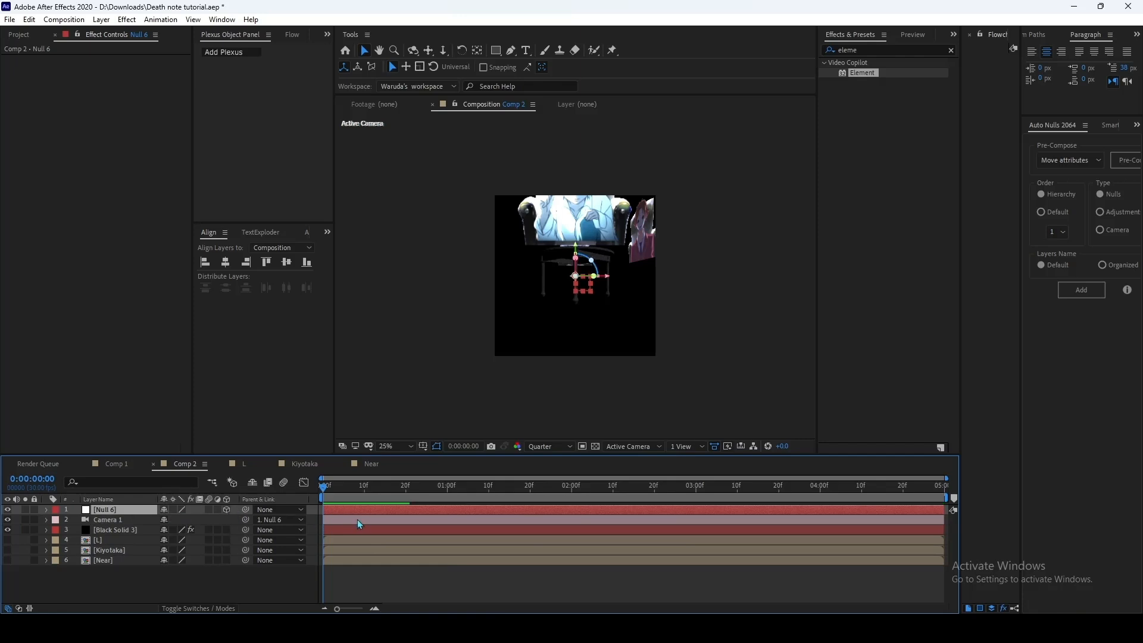
# Step: Set the null's position to 540, 263, 701 and its X rotation to -90°
pyautogui.press('p')
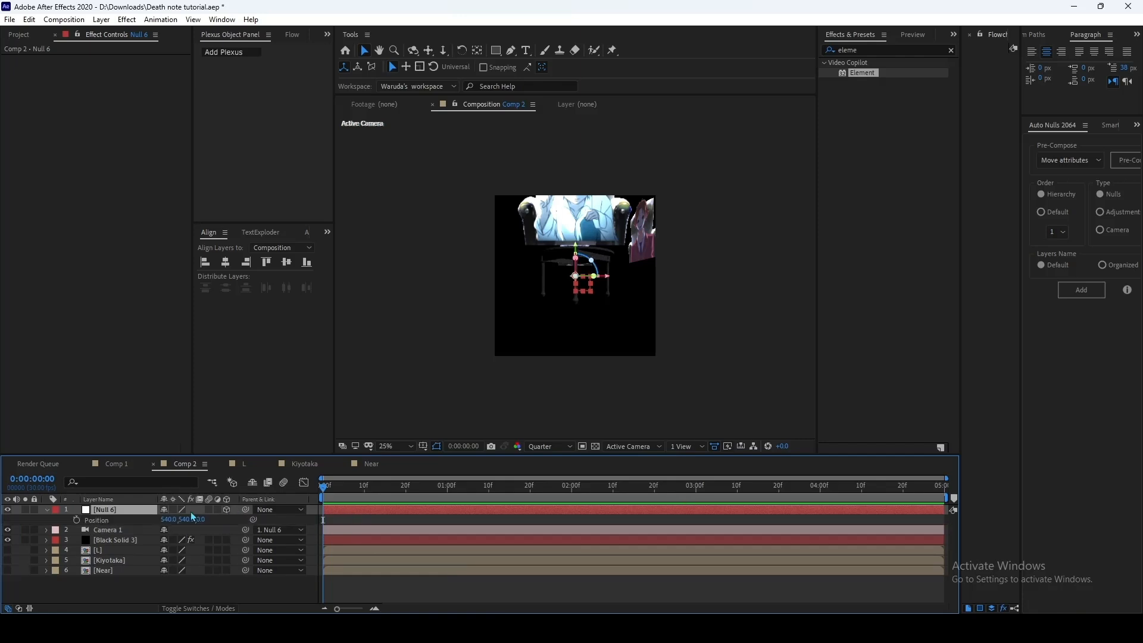
pyautogui.moveTo(201, 520)
pyautogui.mouseDown()
pyautogui.moveTo(218, 516)
pyautogui.moveTo(205, 522)
pyautogui.mouseUp()
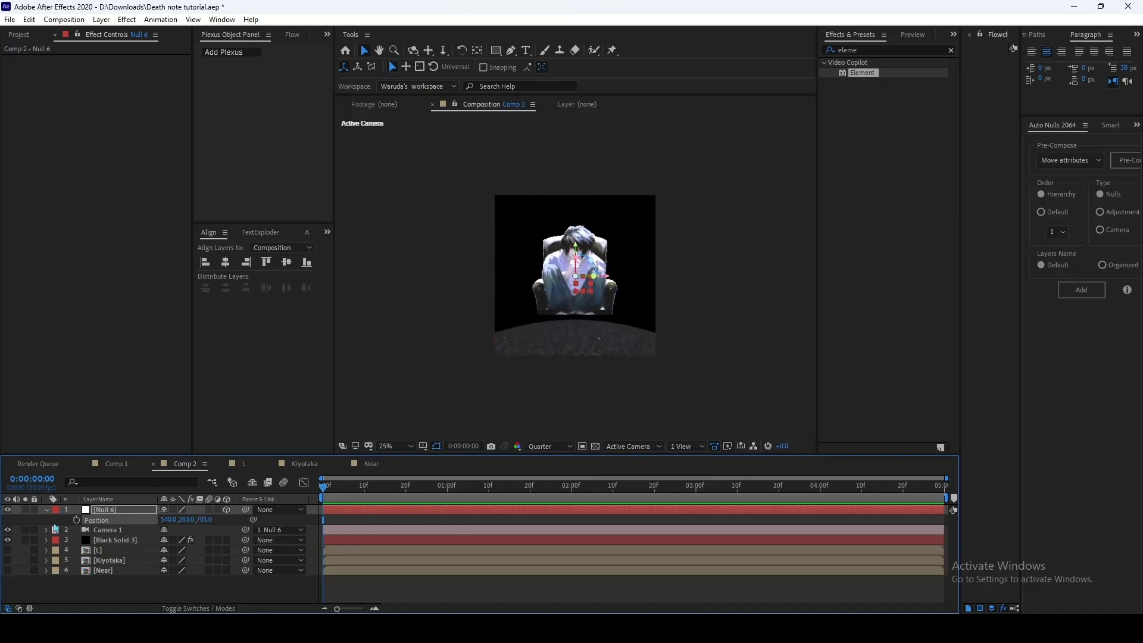
pyautogui.click(112, 511)
pyautogui.press('r')
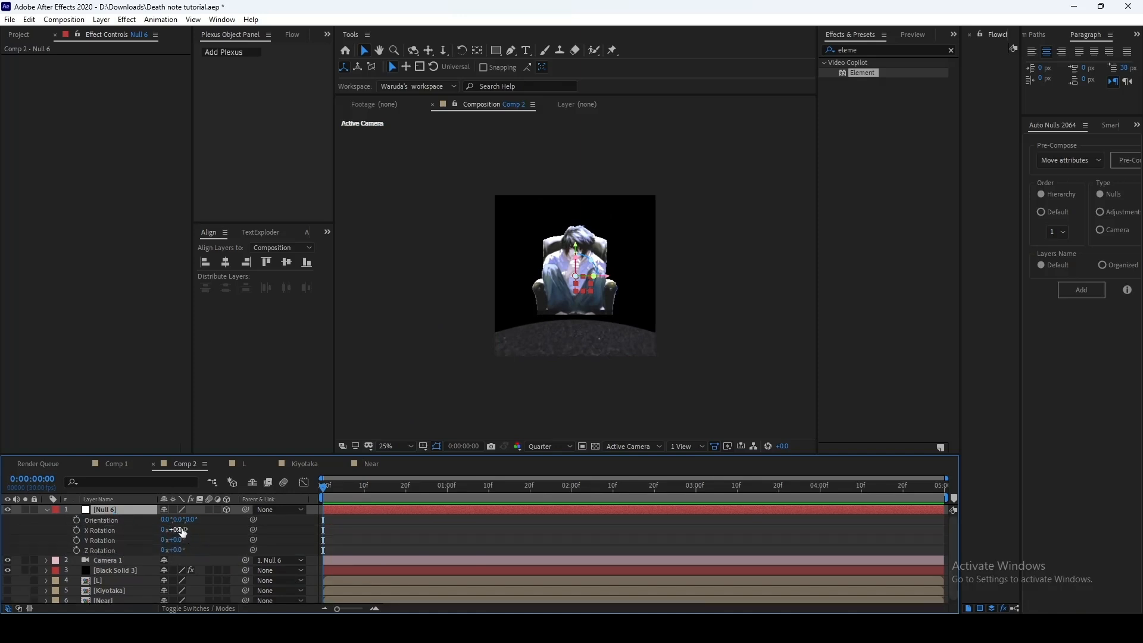
pyautogui.moveTo(178, 529)
pyautogui.mouseDown()
pyautogui.moveTo(190, 530)
pyautogui.moveTo(176, 529)
pyautogui.mouseUp()
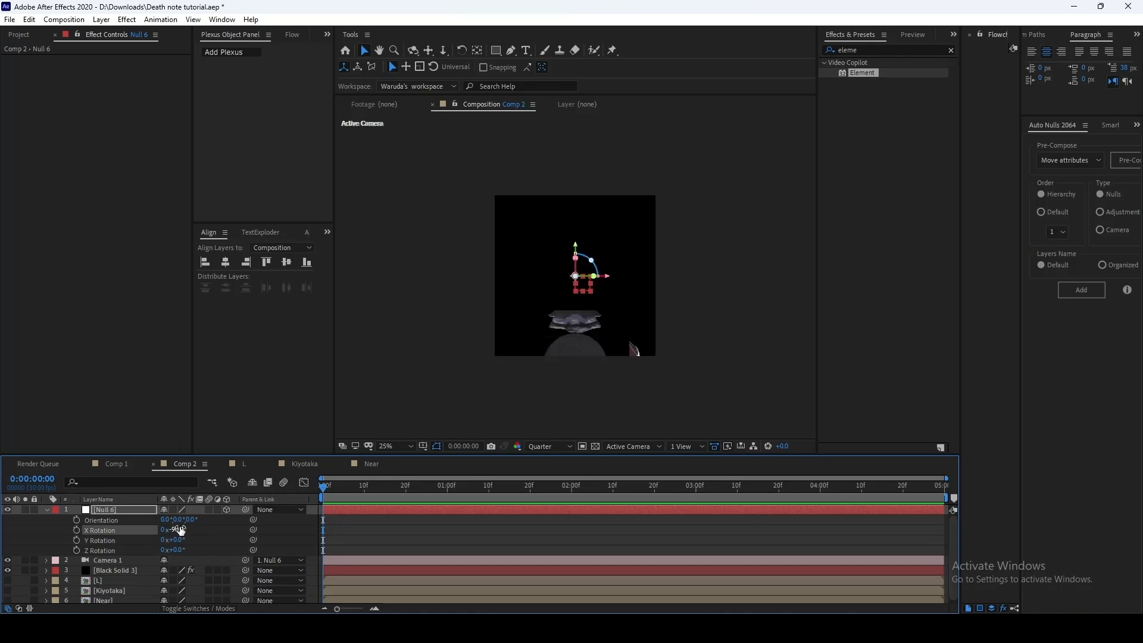
# Step: Keyframe the null's position at about 538, 629, -5 to centre the tabletop, and shift that keyframe to about frame 28
pyautogui.click(374, 513)
pyautogui.press('p')
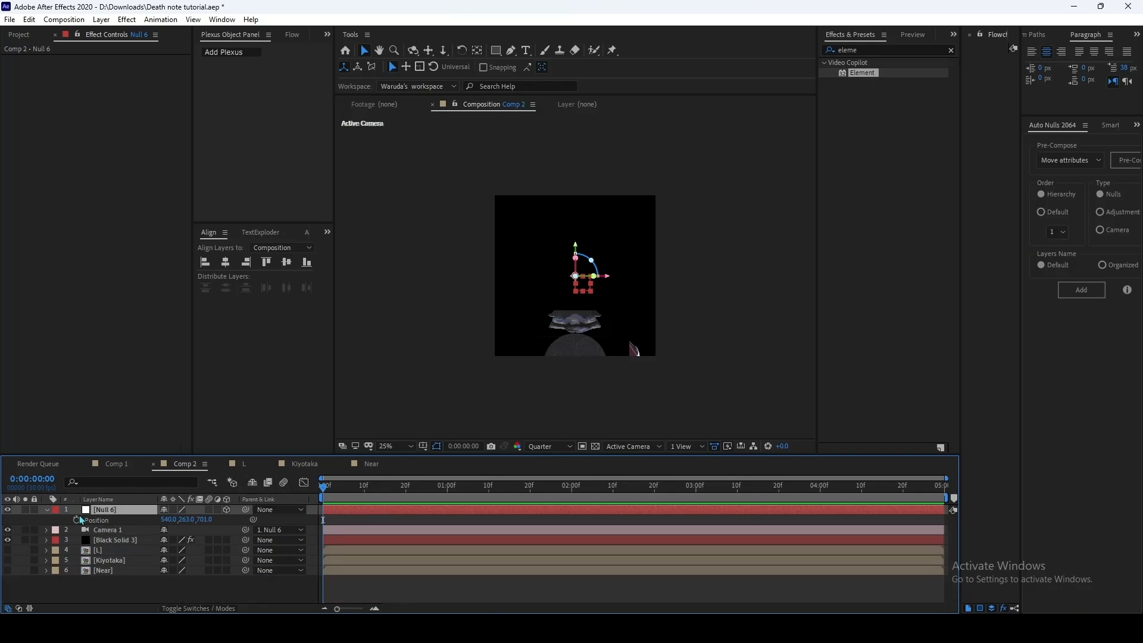
pyautogui.click(76, 520)
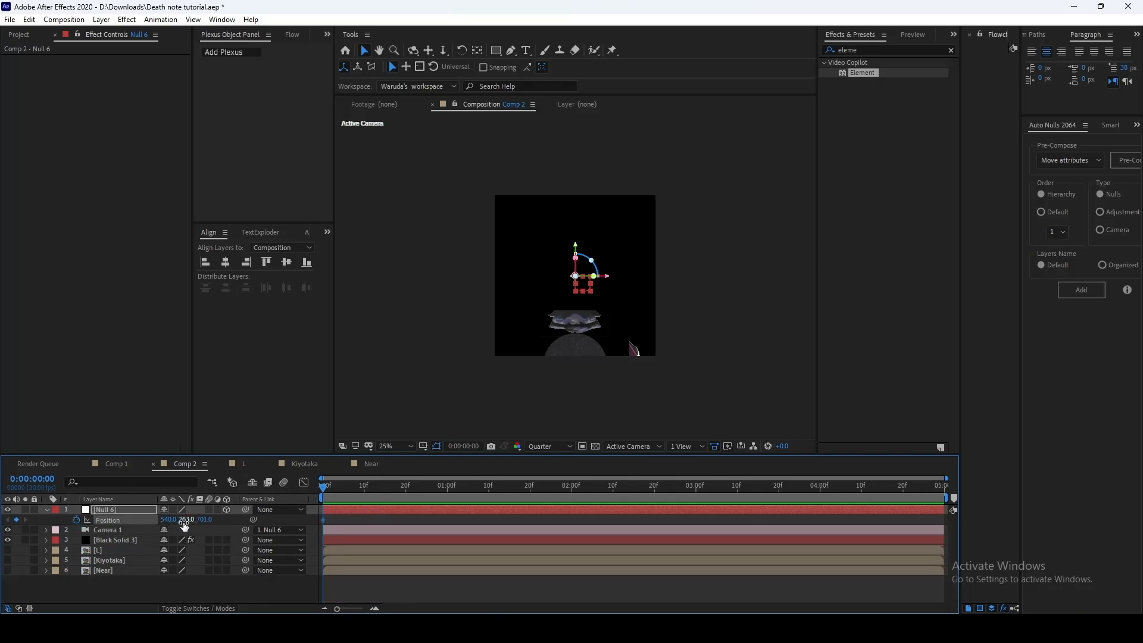
pyautogui.moveTo(182, 519); pyautogui.dragTo(273, 514)
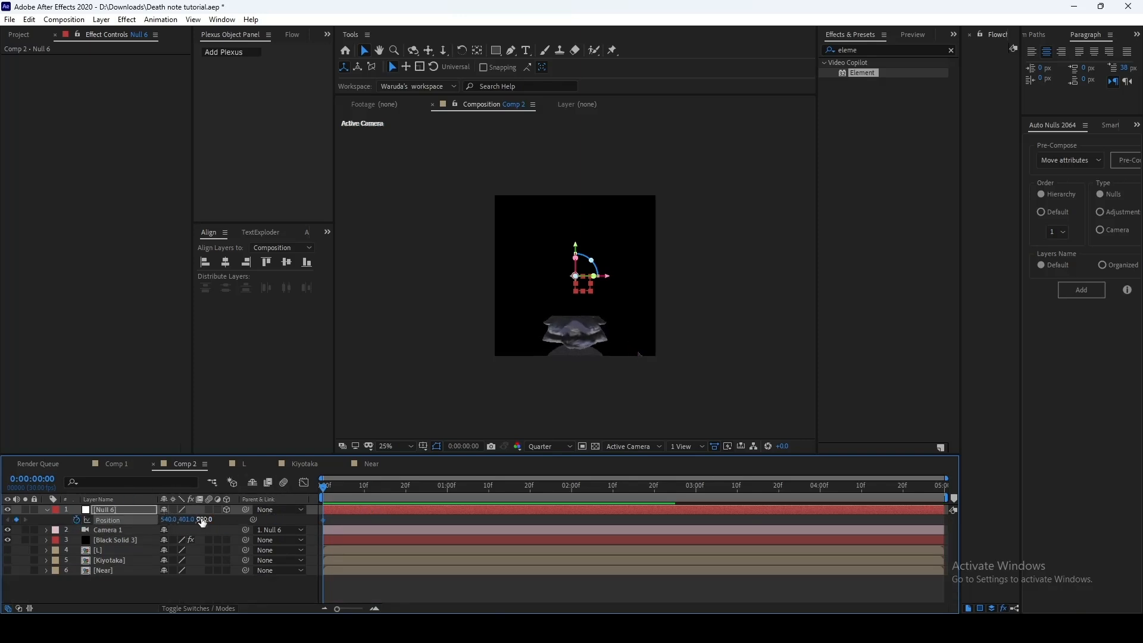
pyautogui.moveTo(204, 520); pyautogui.dragTo(2, 519)
pyautogui.moveTo(169, 520); pyautogui.dragTo(292, 520)
pyautogui.moveTo(204, 520)
pyautogui.mouseDown()
pyautogui.moveTo(175, 520)
pyautogui.moveTo(219, 520)
pyautogui.moveTo(181, 520)
pyautogui.mouseUp()
pyautogui.moveTo(324, 521); pyautogui.dragTo(440, 520)
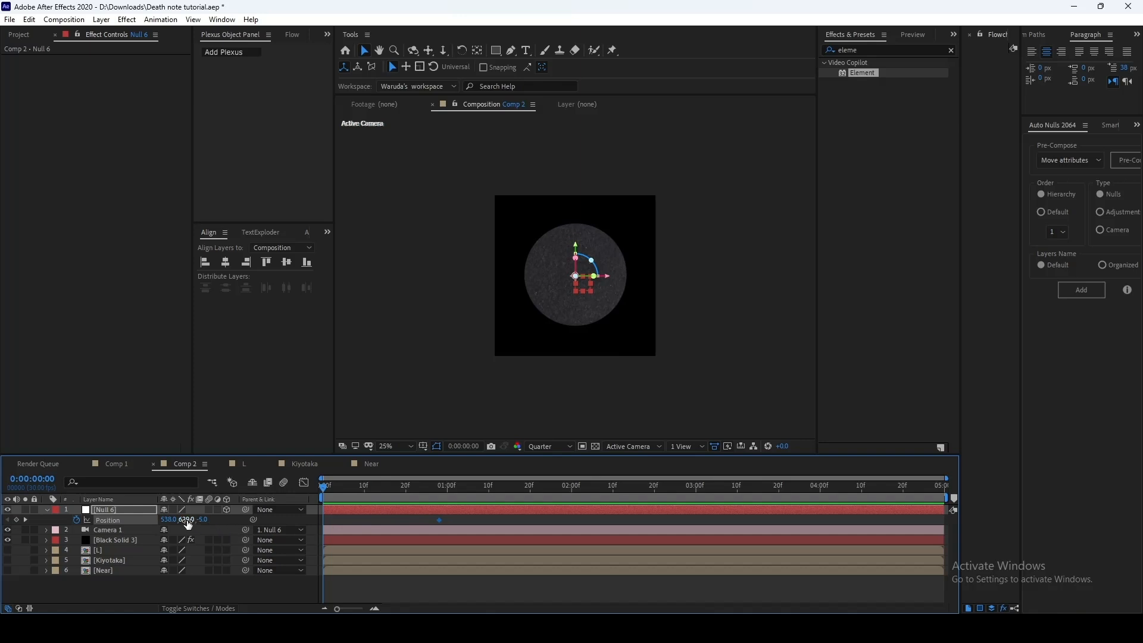
# Step: Set the null's Y position to 1110 at the first frame, then ease the move in the speed graph and preview it
pyautogui.moveTo(188, 524); pyautogui.dragTo(452, 519)
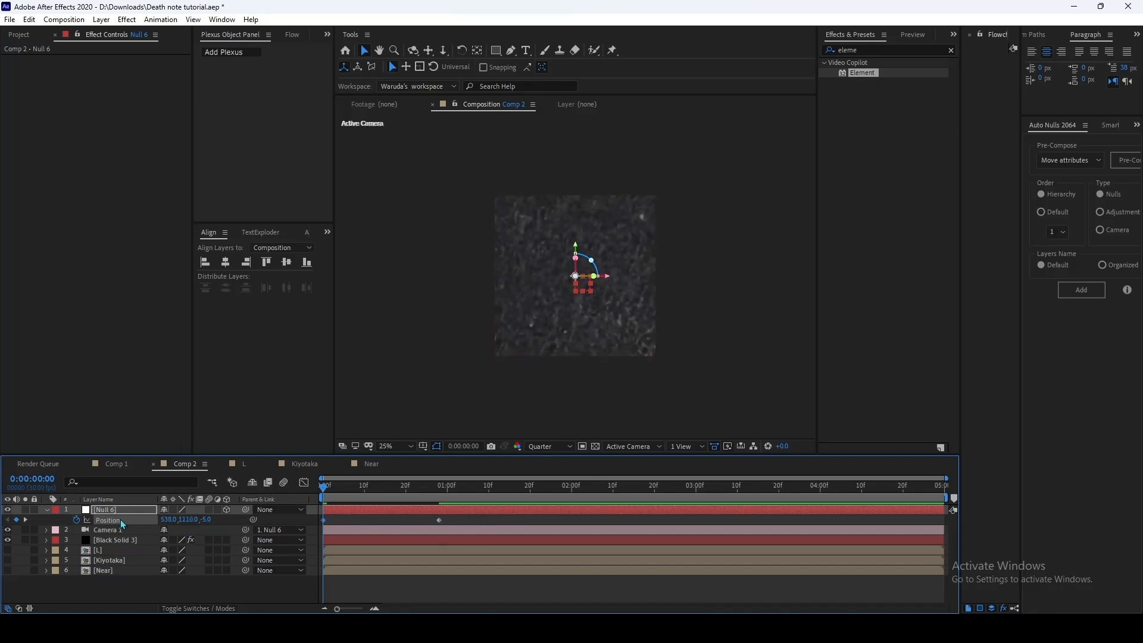
pyautogui.click(304, 482)
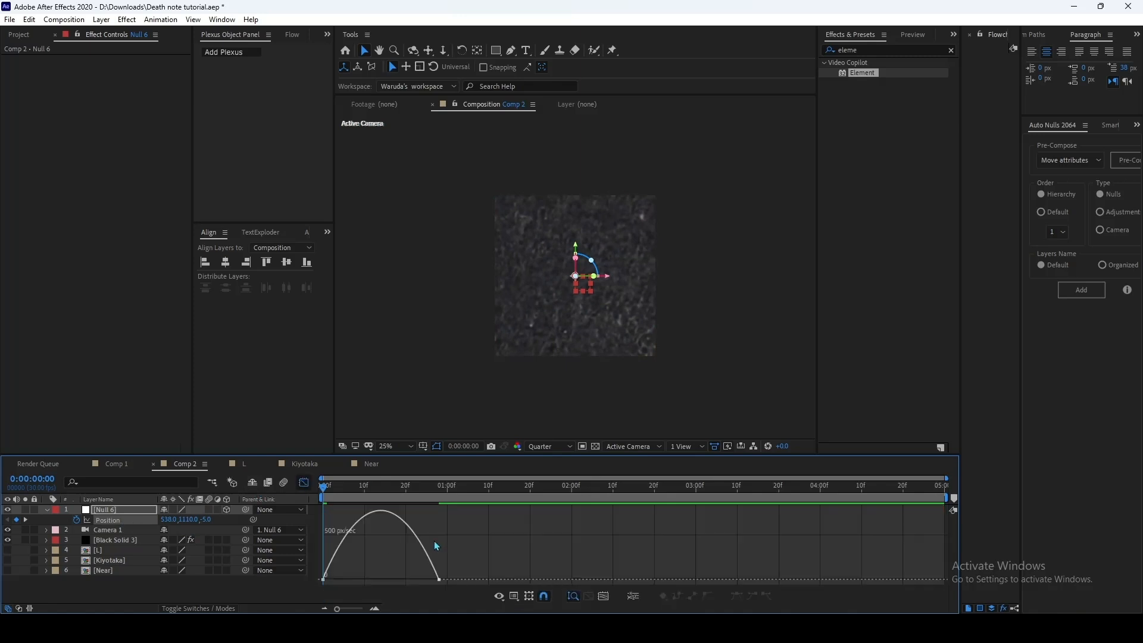
pyautogui.click(323, 579)
pyautogui.moveTo(401, 579); pyautogui.dragTo(310, 582)
pyautogui.click(304, 482)
pyautogui.click(374, 587)
pyautogui.moveTo(326, 490); pyautogui.dragTo(284, 505)
pyautogui.press('space')
# Step: At frame 17, add a second null object, parent the first null to it, and make it a 3D layer
pyautogui.moveTo(374, 491); pyautogui.dragTo(394, 497)
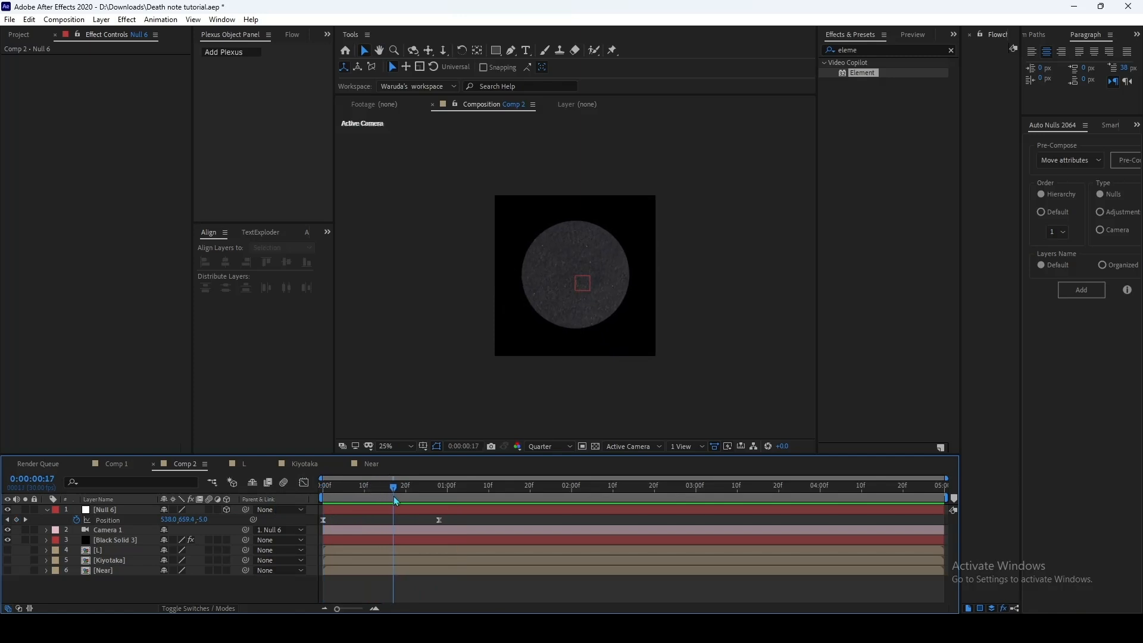
pyautogui.rightClick(484, 589)
pyautogui.moveTo(577, 449)
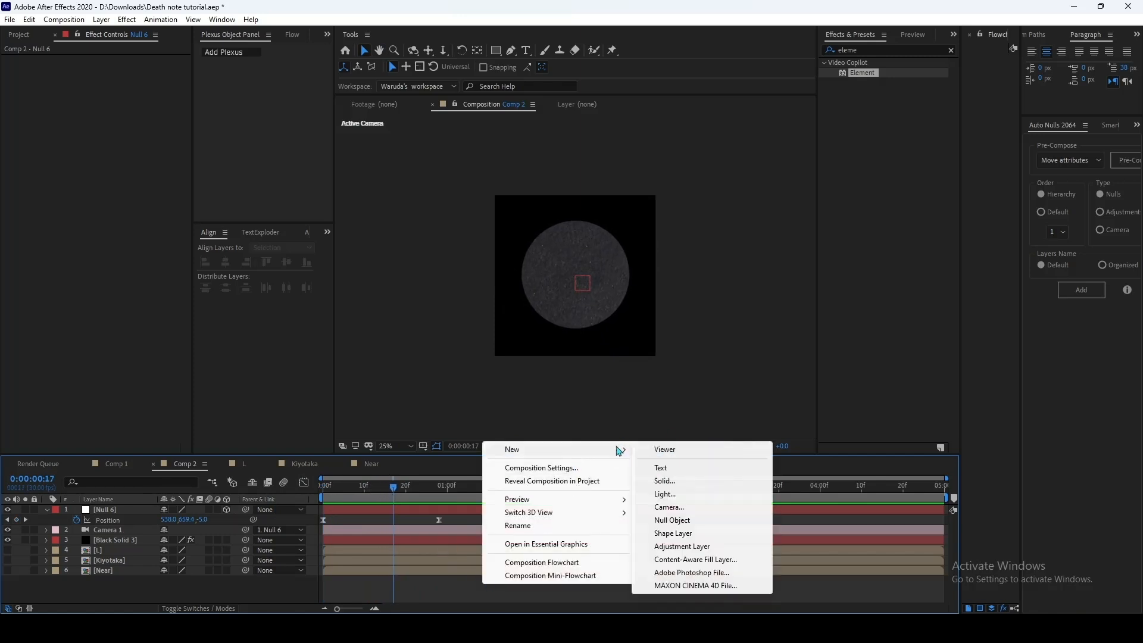
pyautogui.click(670, 520)
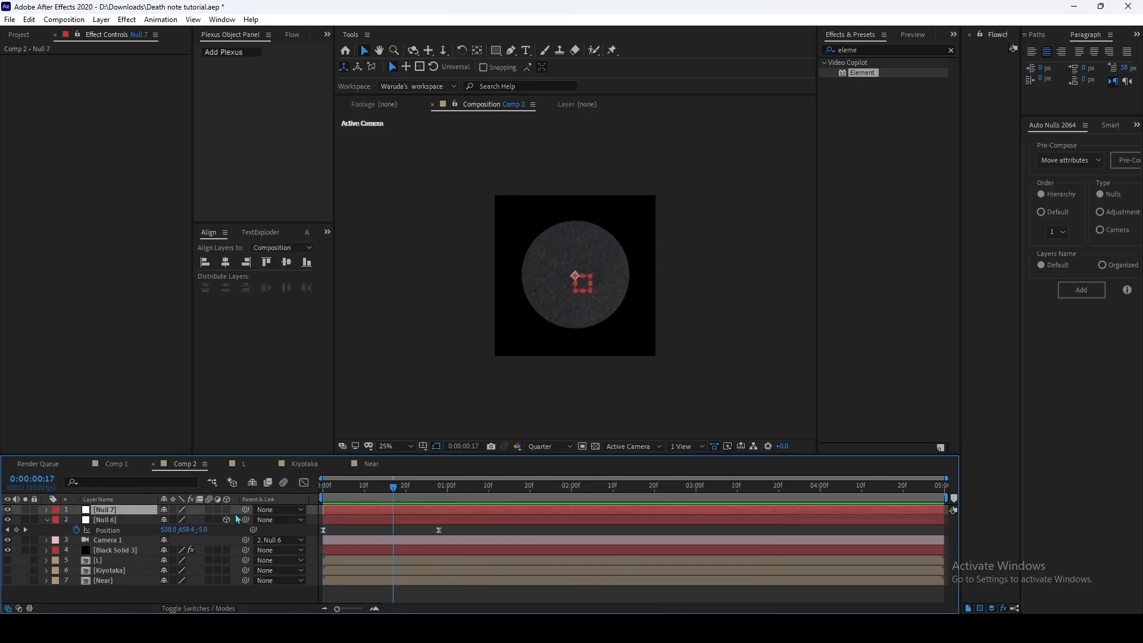
pyautogui.moveTo(149, 521); pyautogui.dragTo(125, 511)
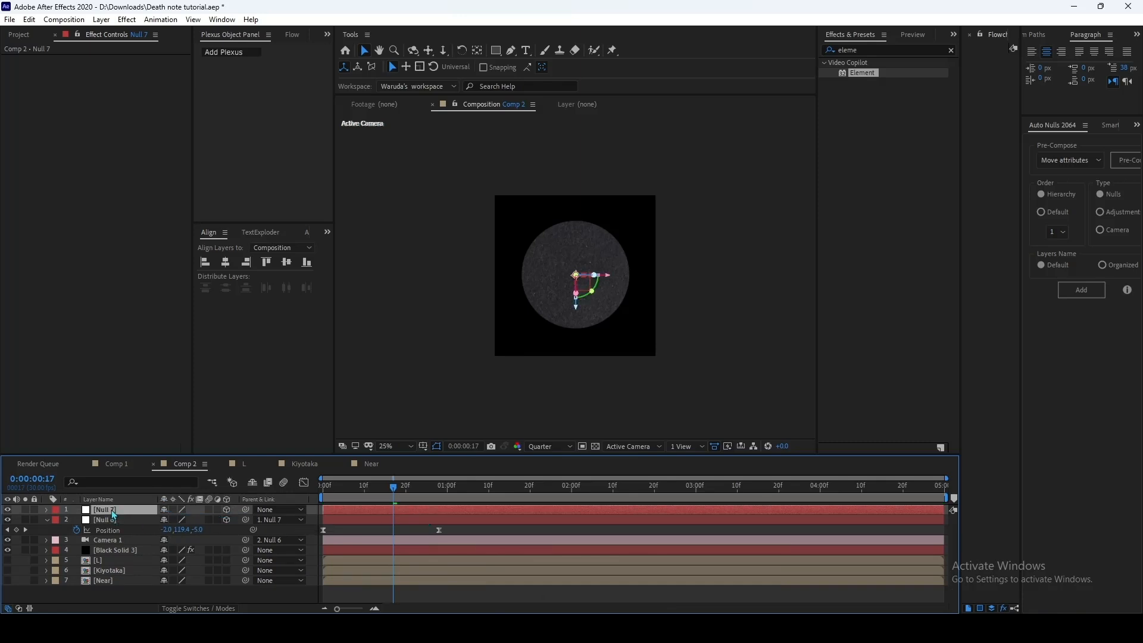
# Step: At frame 17, add an X Rotation keyframe to the new null and a Position keyframe to Camera 1
pyautogui.press('r')
pyautogui.click(77, 530)
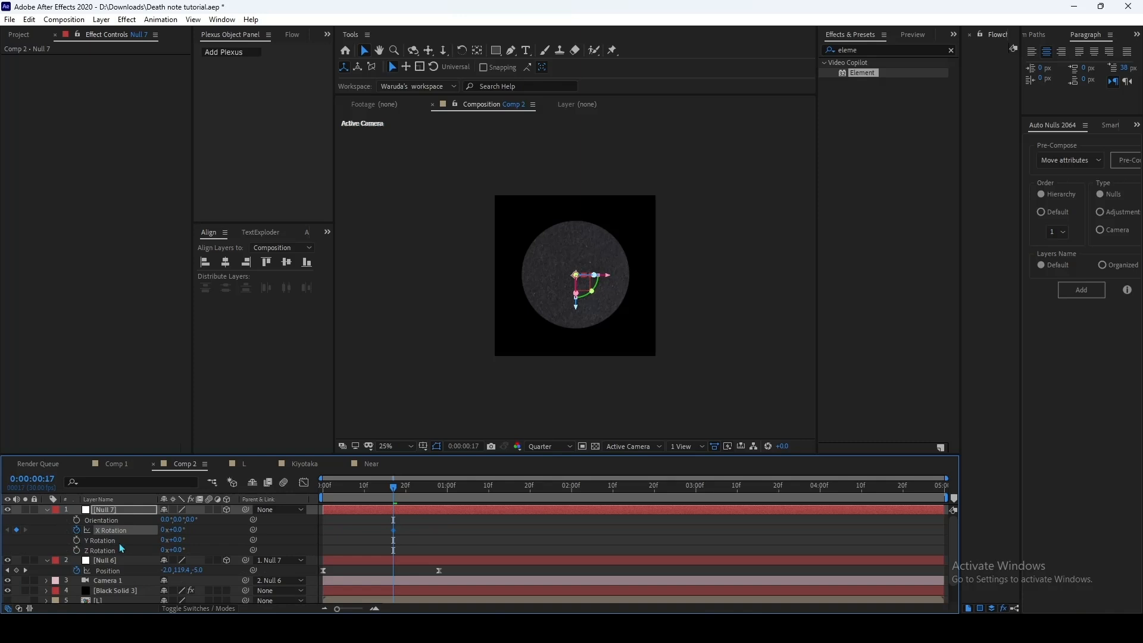
pyautogui.press('u')
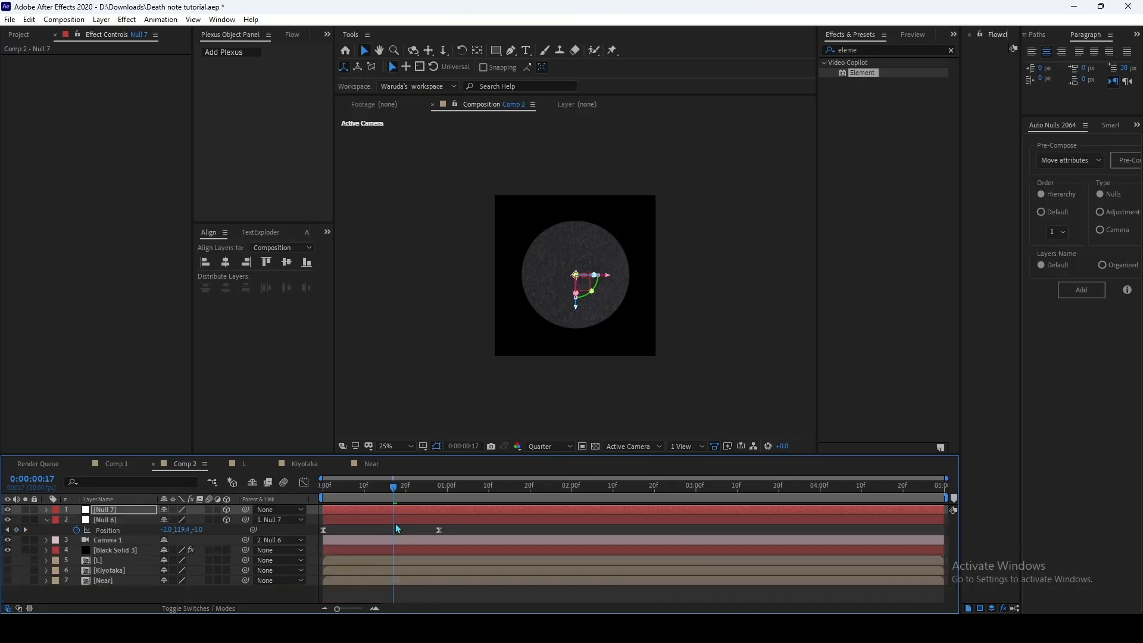
pyautogui.click(399, 544)
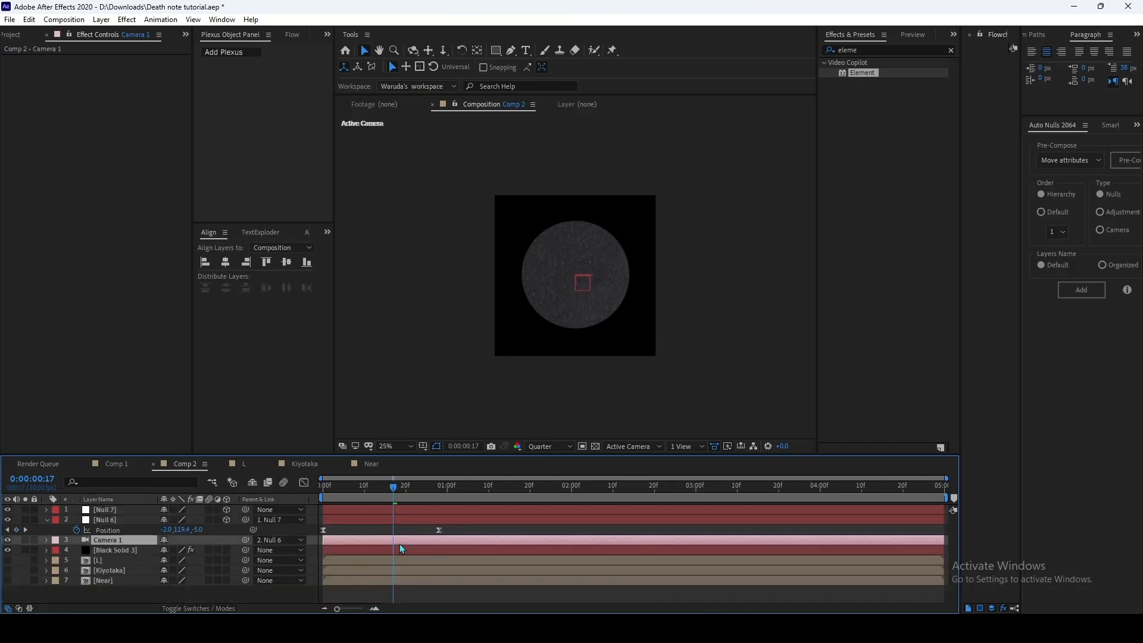
pyautogui.press('p')
pyautogui.click(75, 552)
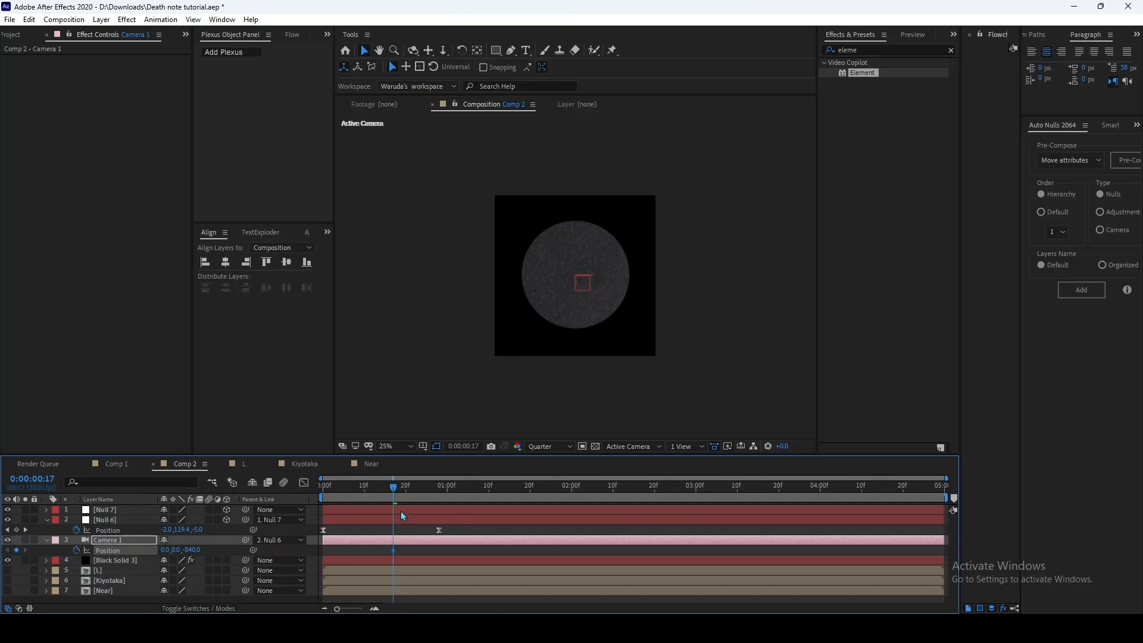
# Step: Show the keyframed properties of the new null and the camera, and set the new null's X Rotation to 90° at 0:00:01:20
pyautogui.press('u')
pyautogui.press('u')
pyautogui.click(400, 511)
pyautogui.press('u')
pyautogui.click(402, 552)
pyautogui.press('u')
pyautogui.press('u')
pyautogui.moveTo(405, 496); pyautogui.dragTo(501, 492)
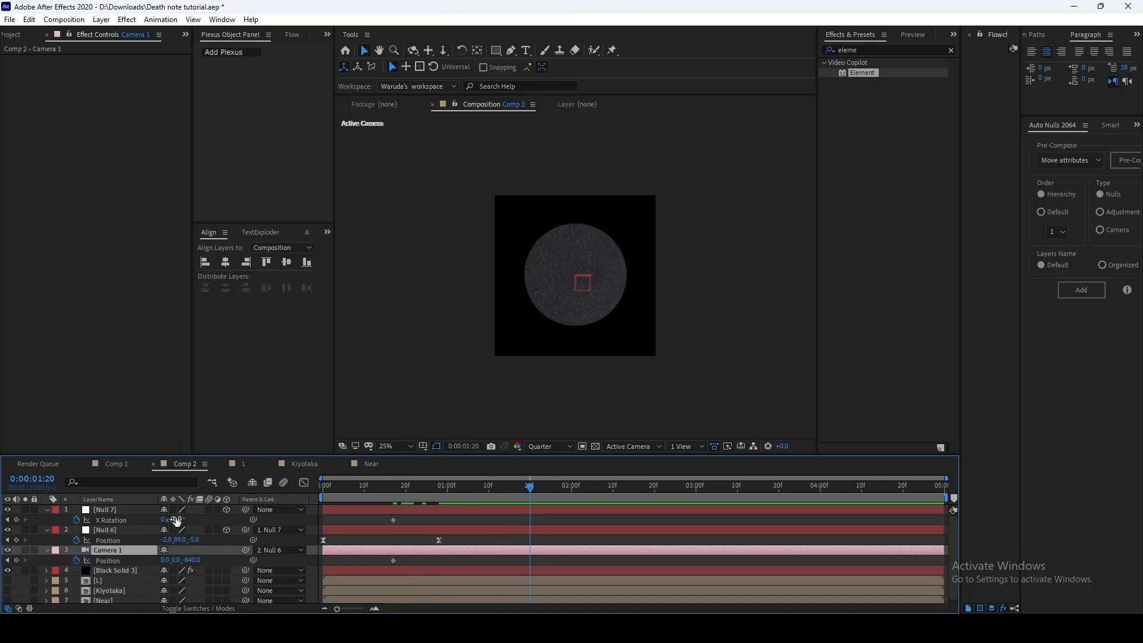
pyautogui.moveTo(177, 522)
pyautogui.mouseDown()
pyautogui.moveTo(208, 522)
pyautogui.moveTo(178, 521)
pyautogui.mouseUp()
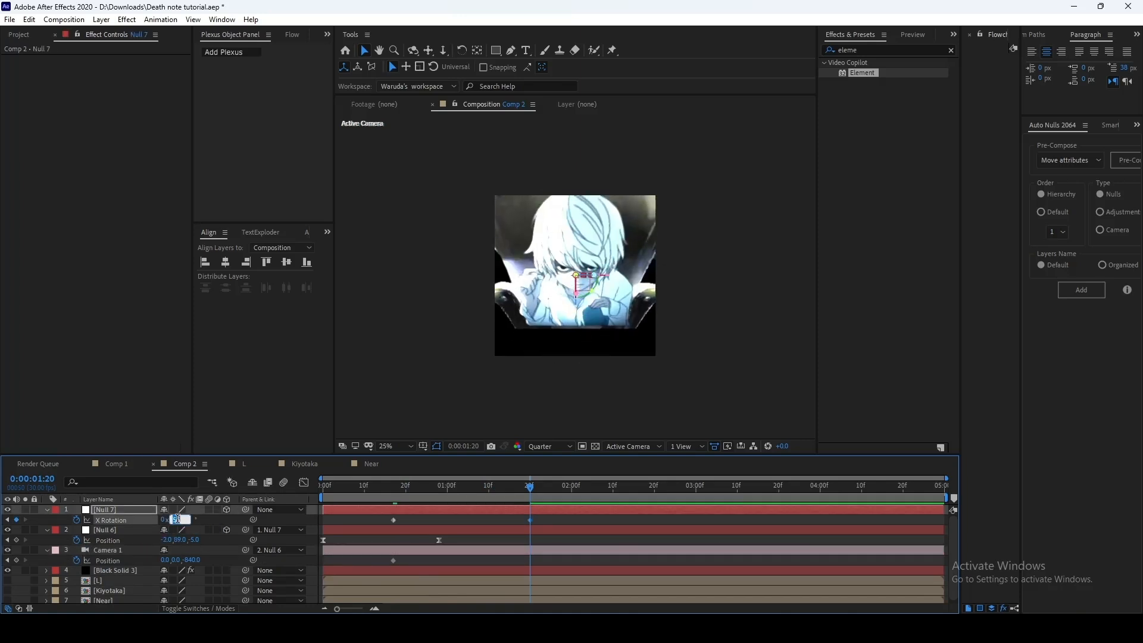
pyautogui.press('Return')
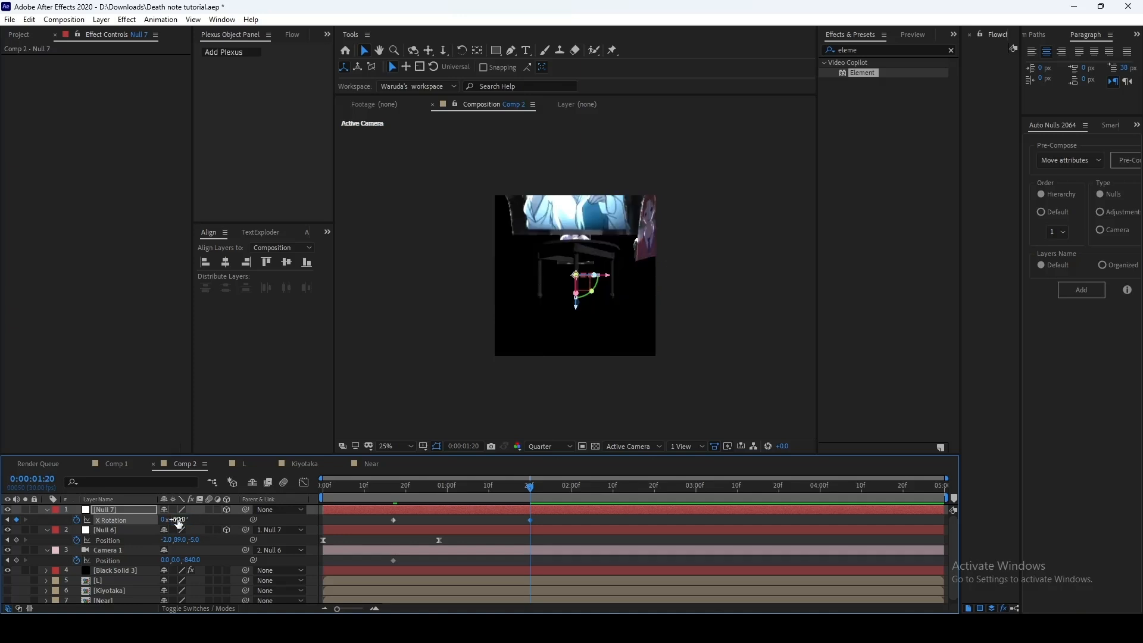
# Step: Set Camera 1's position to 0, -234, -151 at 0:00:01:20 and ease its Position and Null 7's X Rotation keyframes
pyautogui.moveTo(195, 562); pyautogui.dragTo(384, 561)
pyautogui.moveTo(176, 560)
pyautogui.mouseDown()
pyautogui.moveTo(16, 557)
pyautogui.moveTo(377, 546)
pyautogui.moveTo(167, 560)
pyautogui.mouseUp()
pyautogui.moveTo(373, 571); pyautogui.dragTo(373, 571)
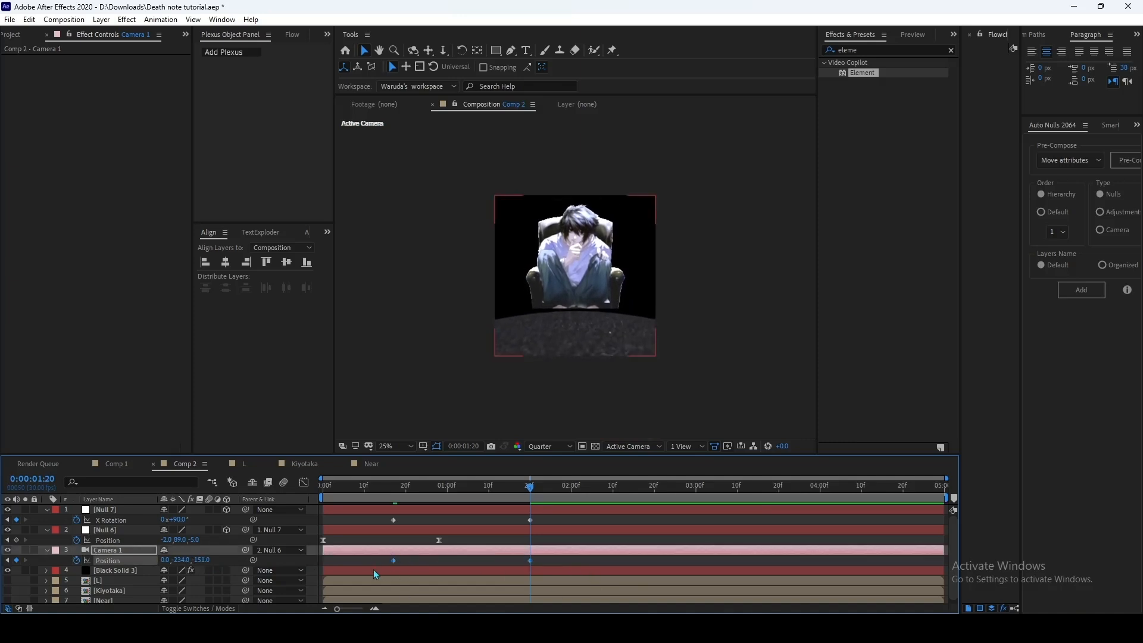
pyautogui.click(130, 522)
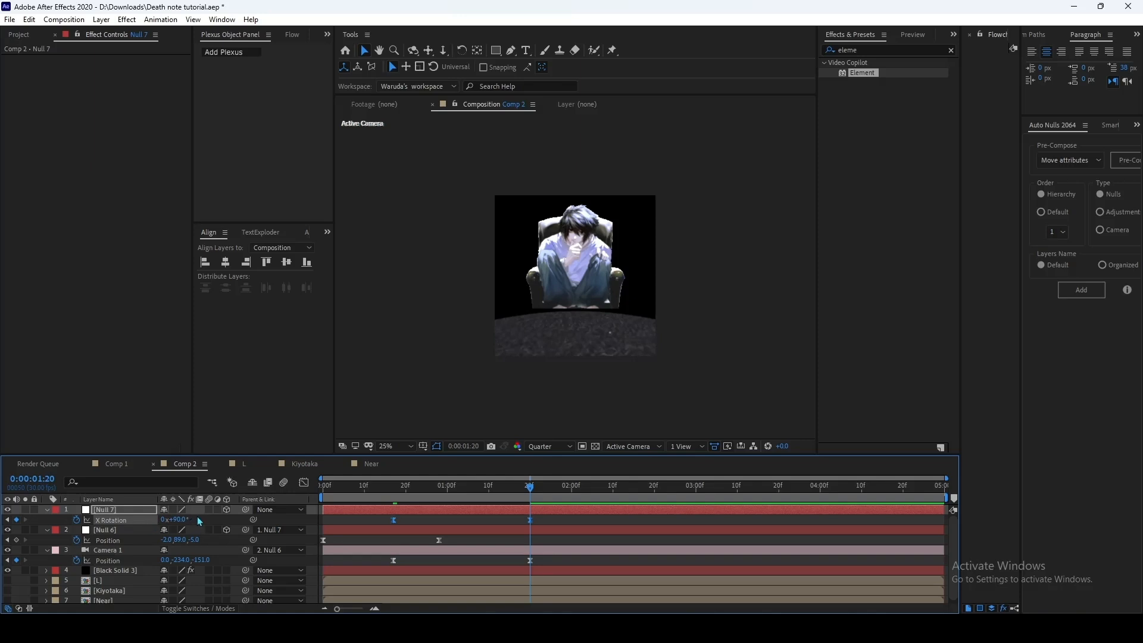
# Step: Reshape the speed curves of Null 7's X Rotation and Camera 1's Position keyframes for a fast start and long ease-out
pyautogui.click(119, 561)
pyautogui.keyDown('shift'); pyautogui.click(133, 520); pyautogui.keyUp('shift')
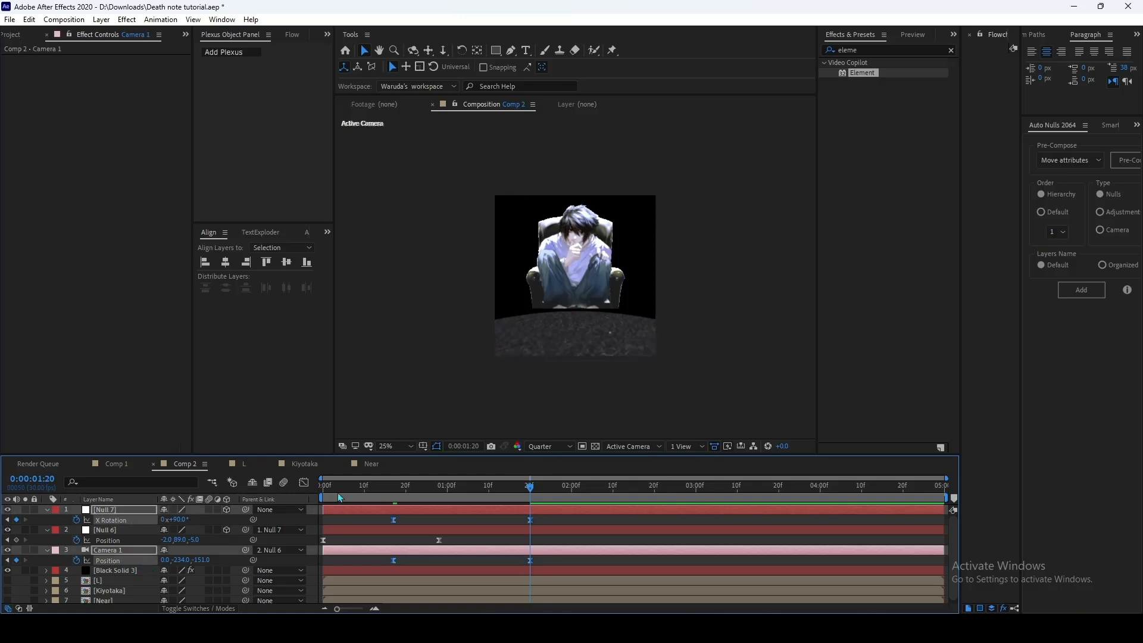
pyautogui.click(304, 483)
pyautogui.moveTo(573, 524); pyautogui.dragTo(385, 587)
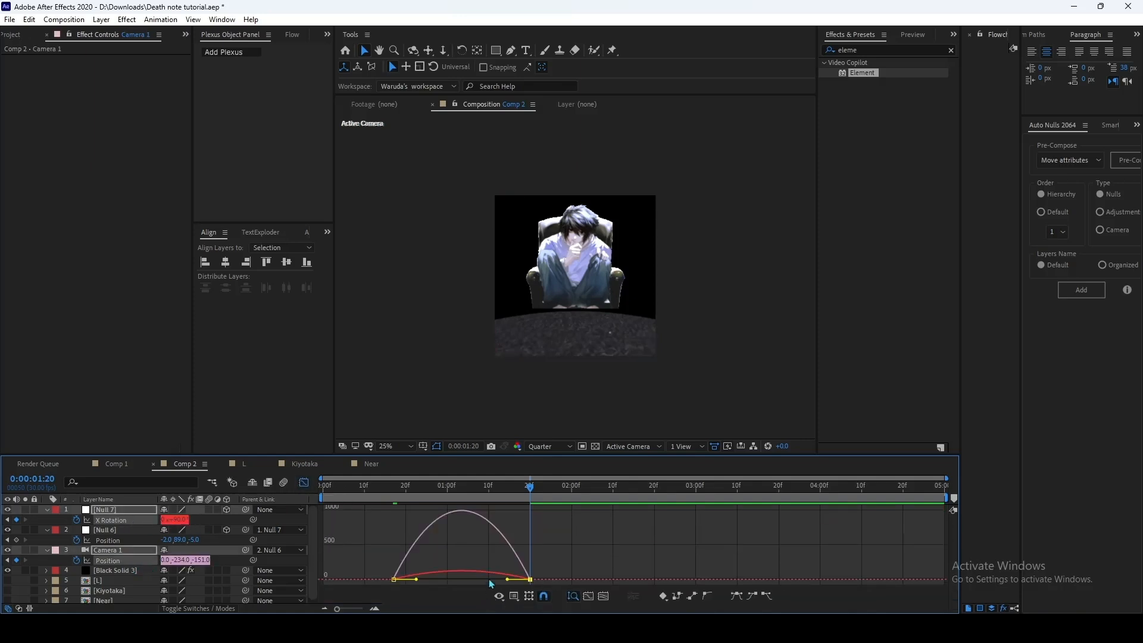
pyautogui.moveTo(509, 579); pyautogui.dragTo(504, 579)
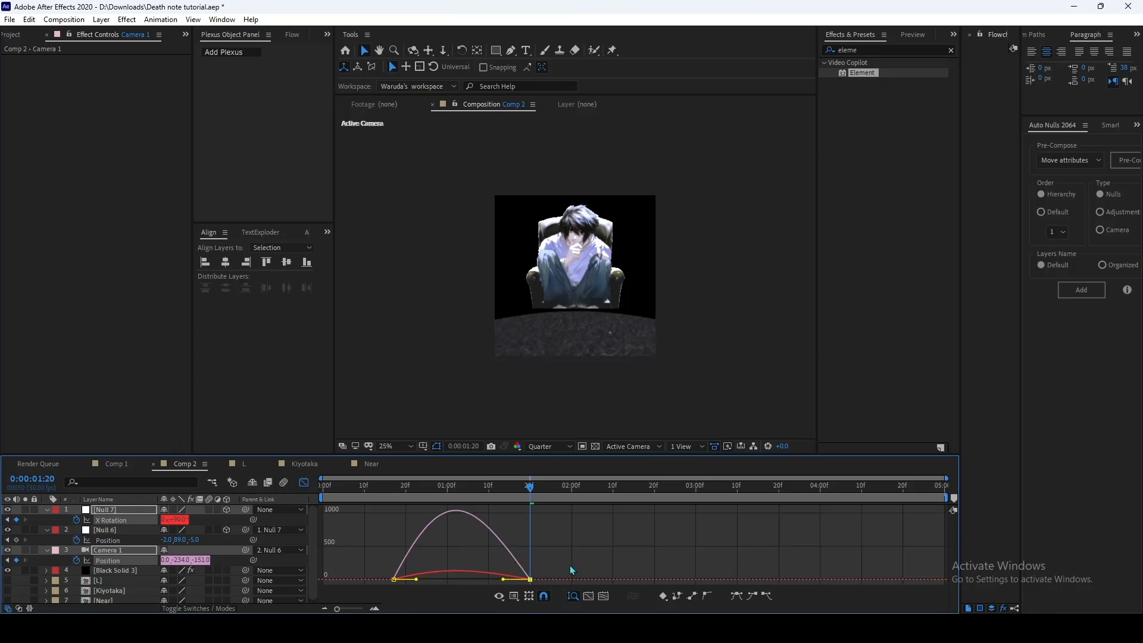
pyautogui.rightClick(607, 539)
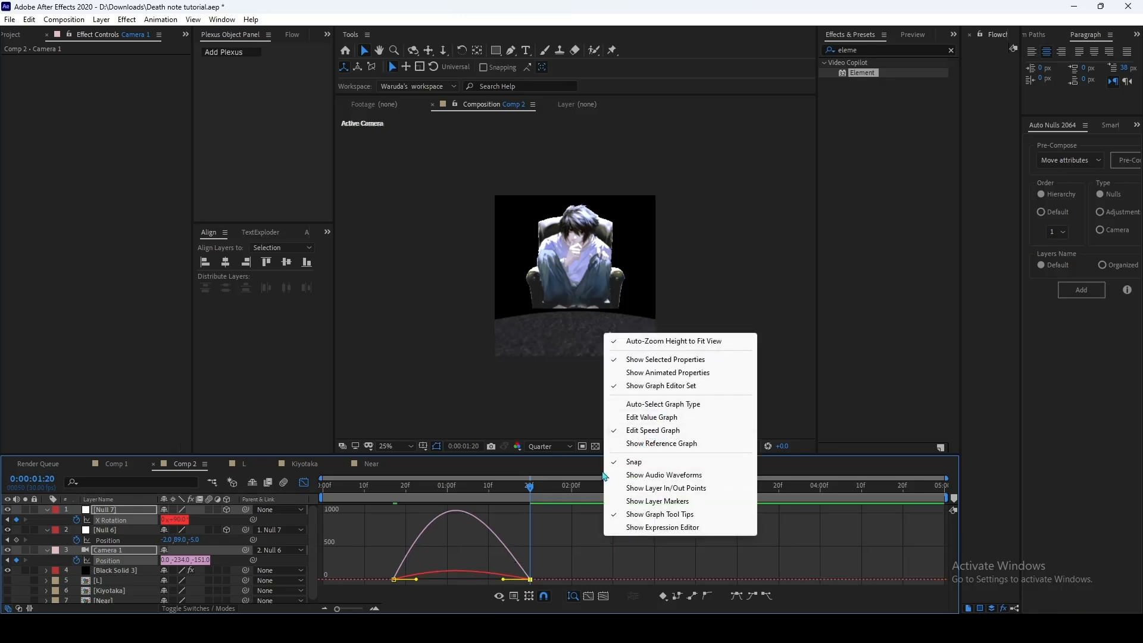
pyautogui.click(570, 542)
pyautogui.moveTo(570, 542); pyautogui.dragTo(428, 581)
pyautogui.click(305, 482)
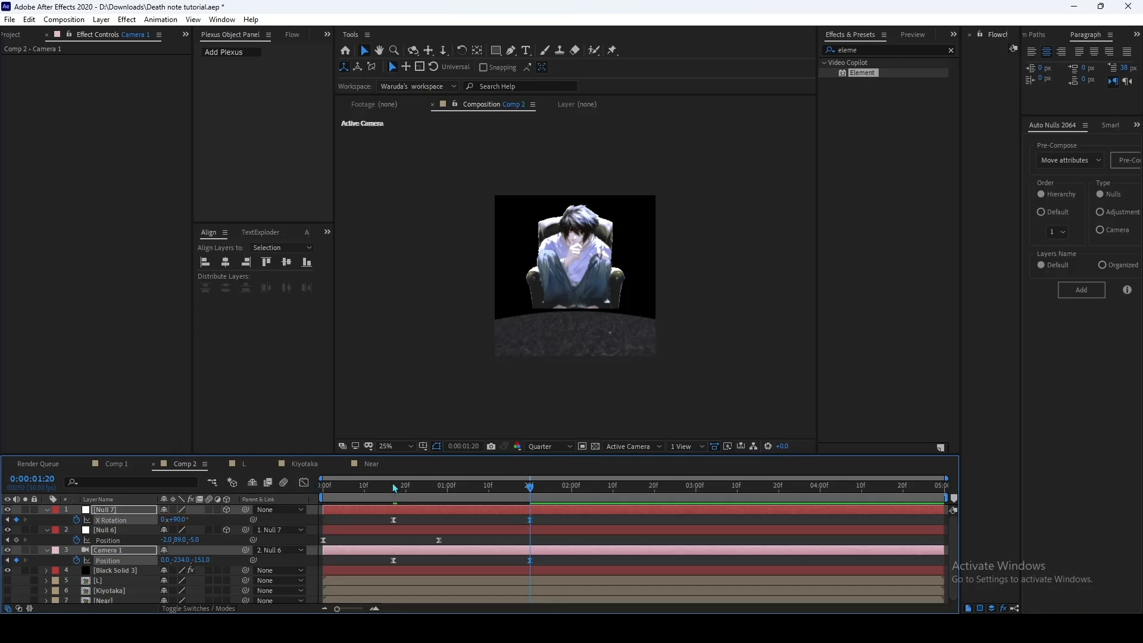
# Step: Preview the camera move from the start of the composition to check the eased motion
pyautogui.moveTo(395, 488); pyautogui.dragTo(310, 498)
pyautogui.press('space')
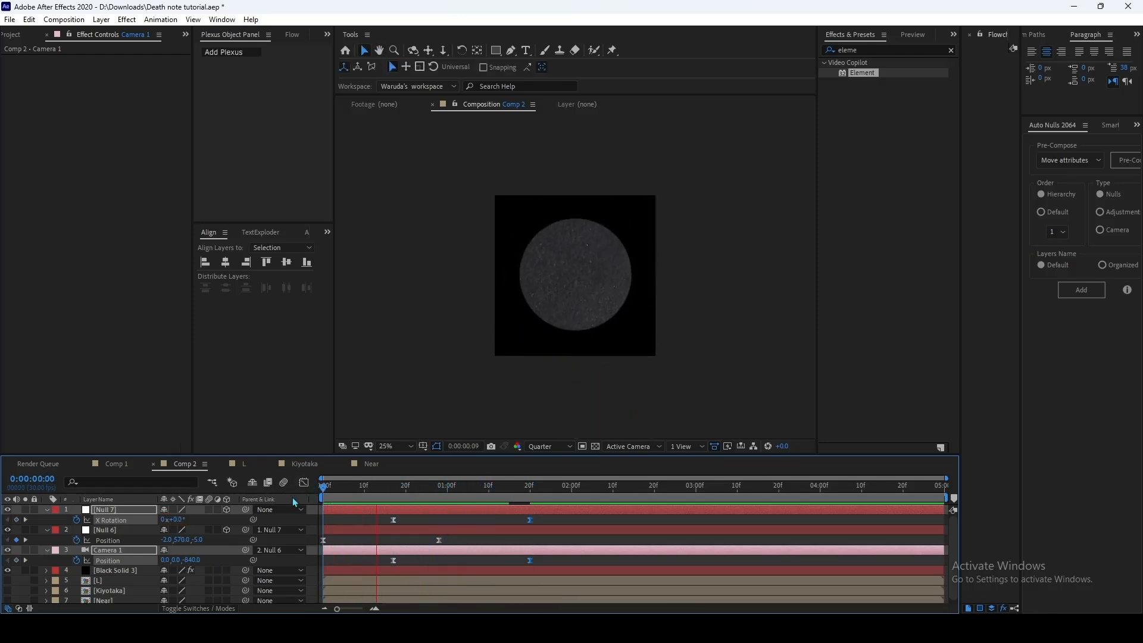
pyautogui.click(360, 496)
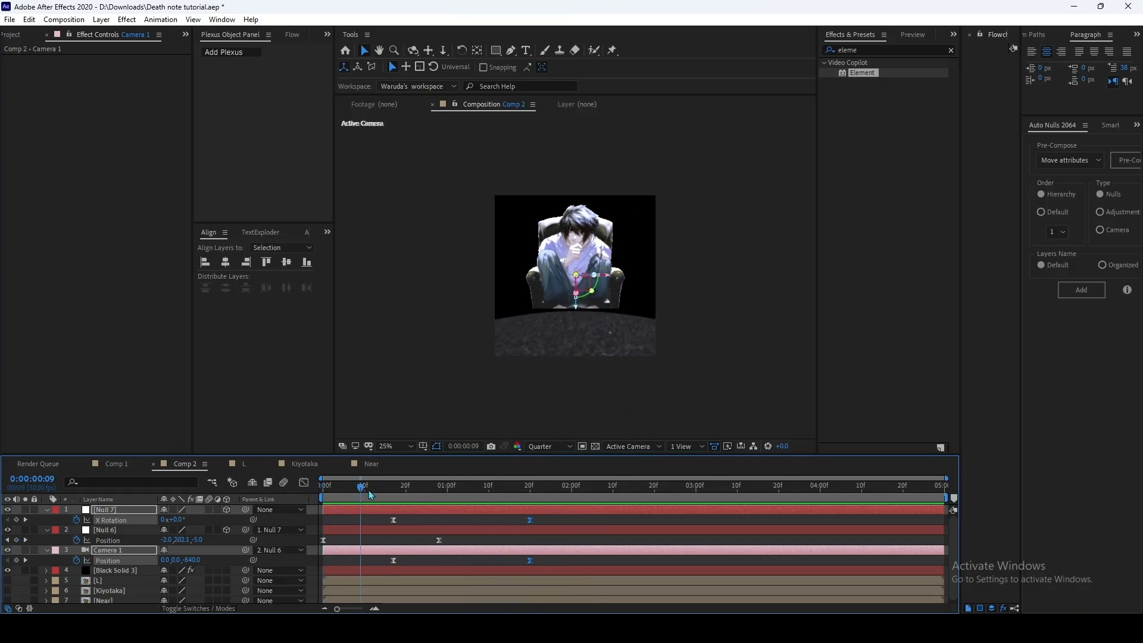
pyautogui.moveTo(370, 495)
pyautogui.mouseDown()
pyautogui.moveTo(529, 509)
pyautogui.moveTo(385, 501)
pyautogui.mouseUp()
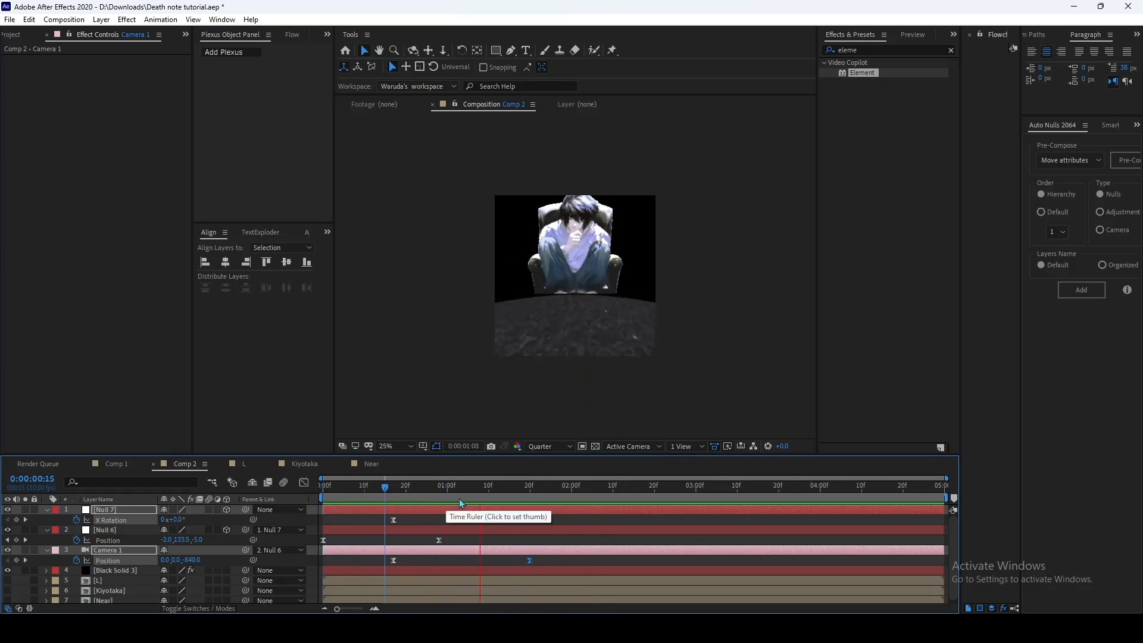
# Step: At 0:00:01:10, add another null object, parent Null 7 to it, and make it a 3D layer
pyautogui.moveTo(460, 503); pyautogui.dragTo(492, 506)
pyautogui.click(548, 537)
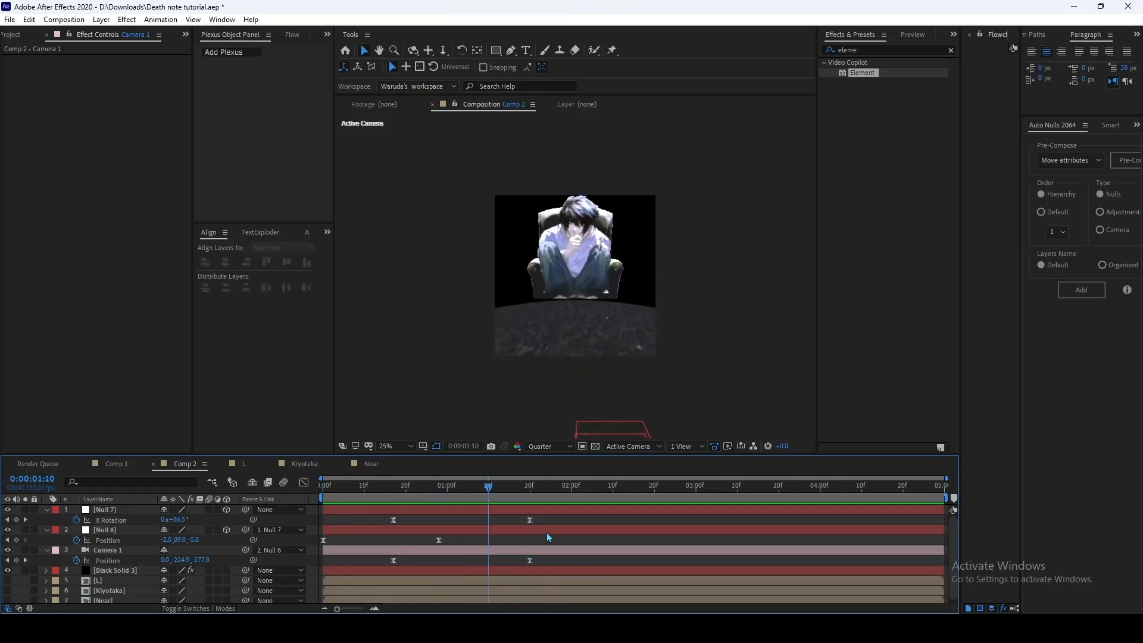
pyautogui.rightClick(613, 520)
pyautogui.moveTo(754, 384)
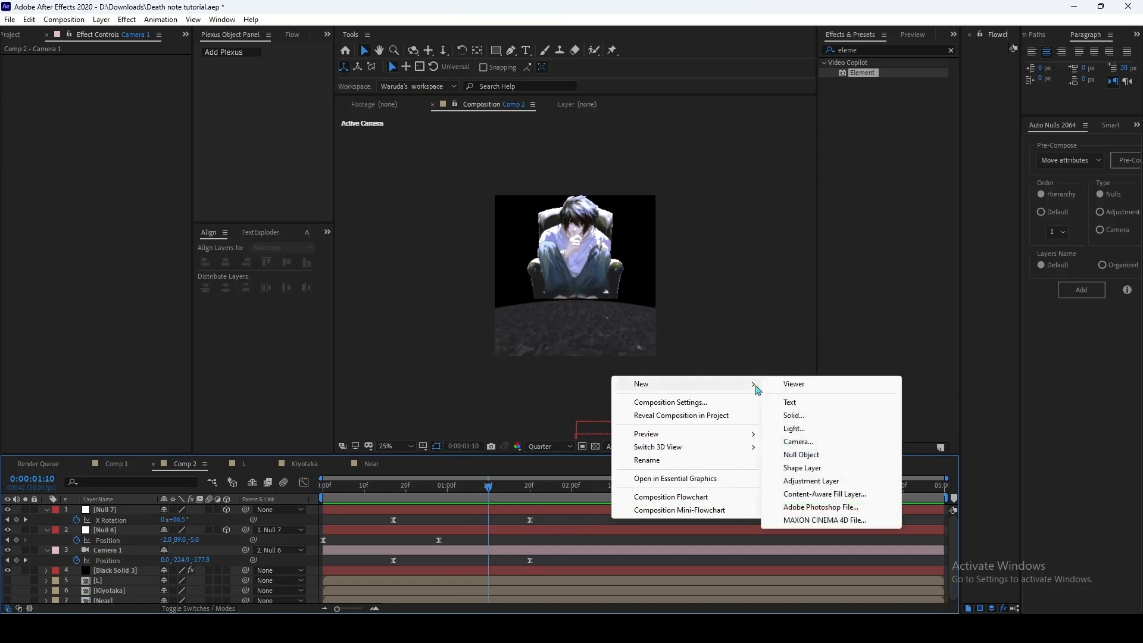
pyautogui.click(802, 454)
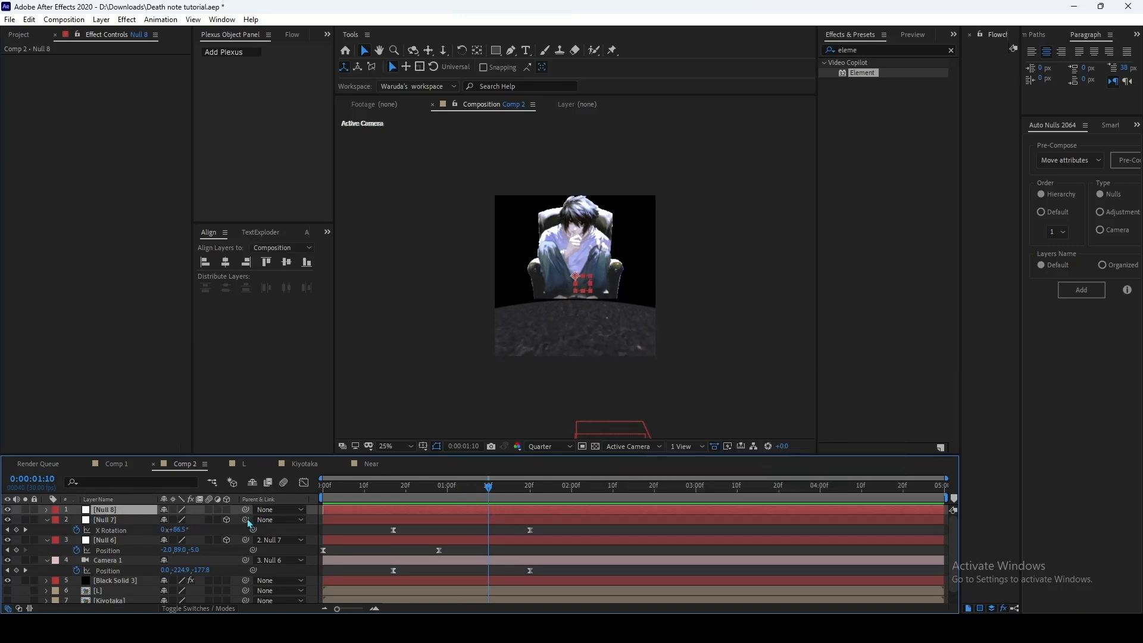
pyautogui.moveTo(170, 527); pyautogui.dragTo(227, 514)
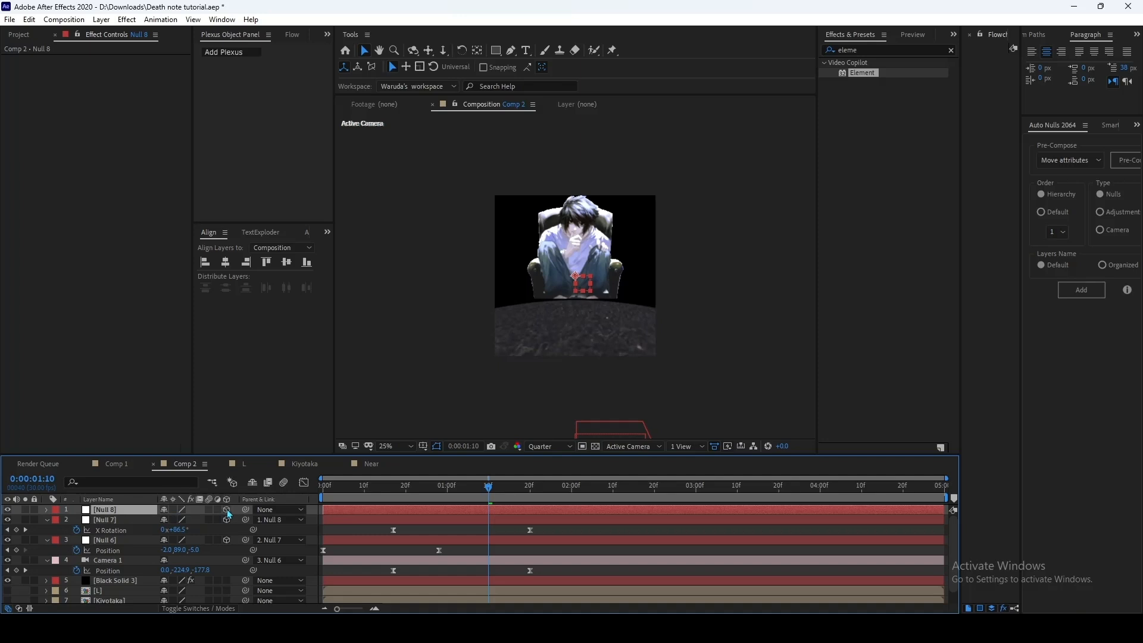
# Step: Add a Y Rotation keyframe to Null 8 at 0:00:01:10 and show only its keyframed property
pyautogui.press('r')
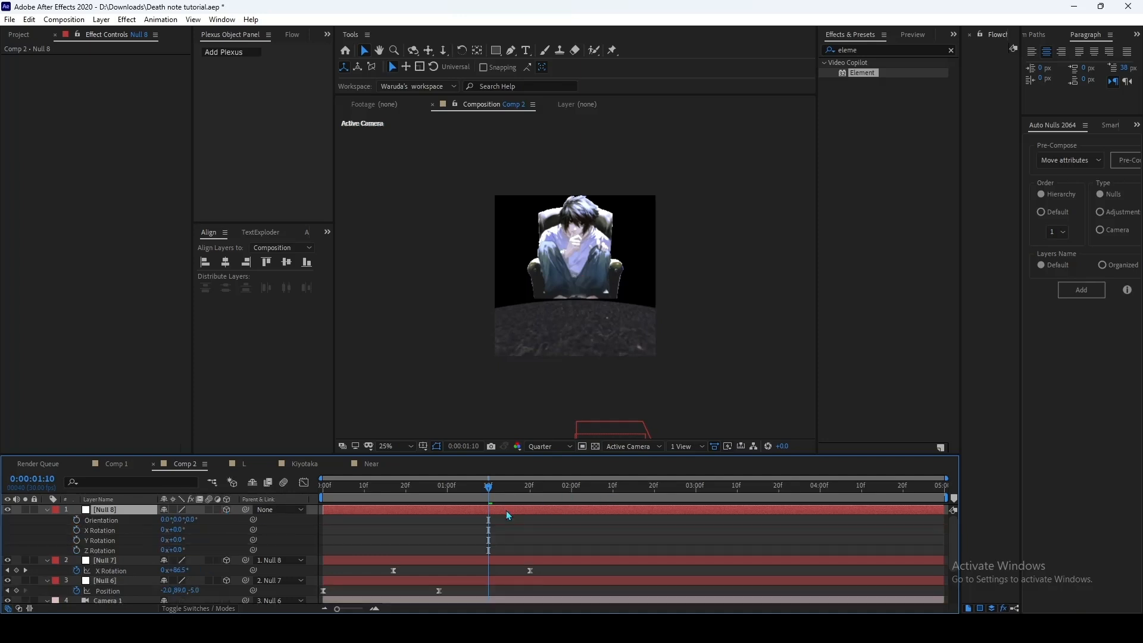
pyautogui.click(76, 540)
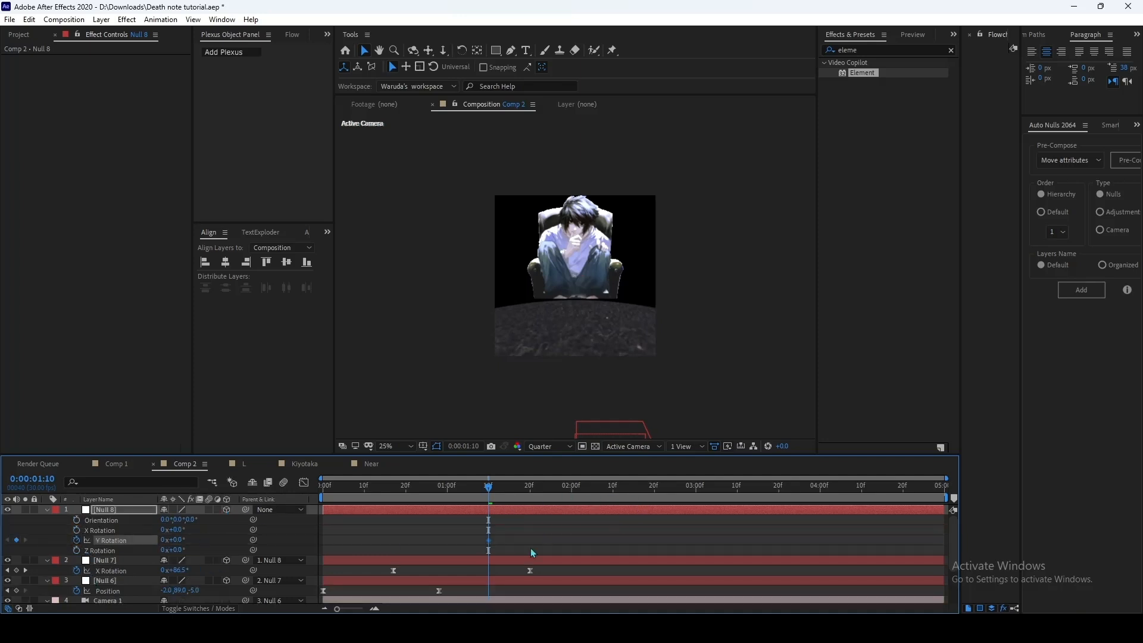
pyautogui.press('r')
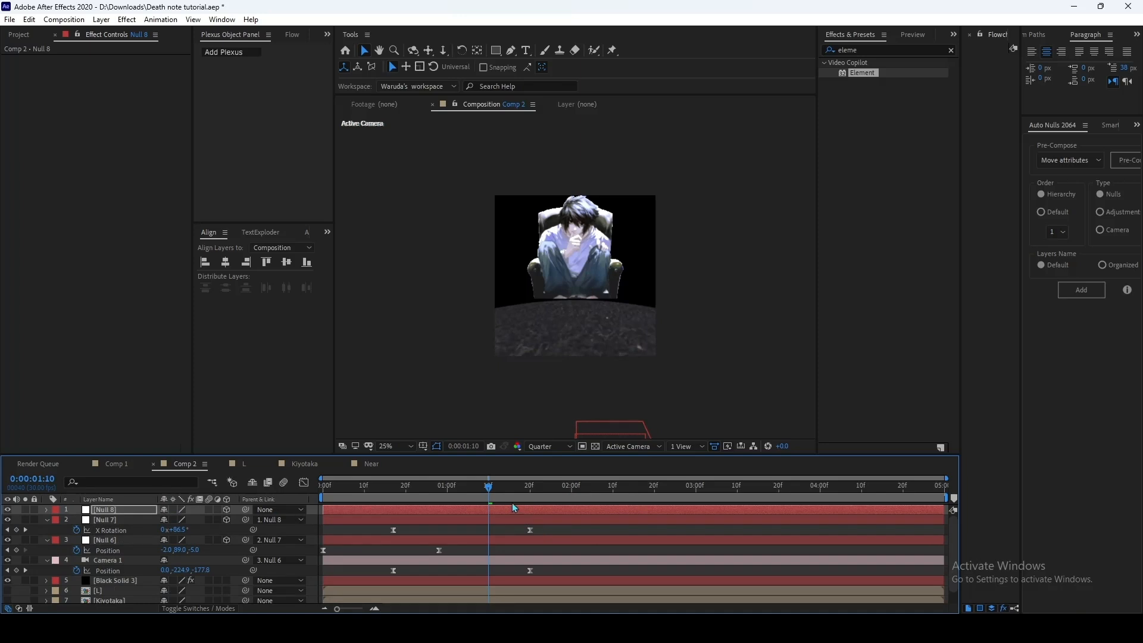
pyautogui.press('u')
# Step: Set Null 8's Y Rotation to 90° at 0:00:02:18, ease both keyframes, and skew the speed curve toward a long ease-out
pyautogui.moveTo(489, 502); pyautogui.dragTo(621, 501)
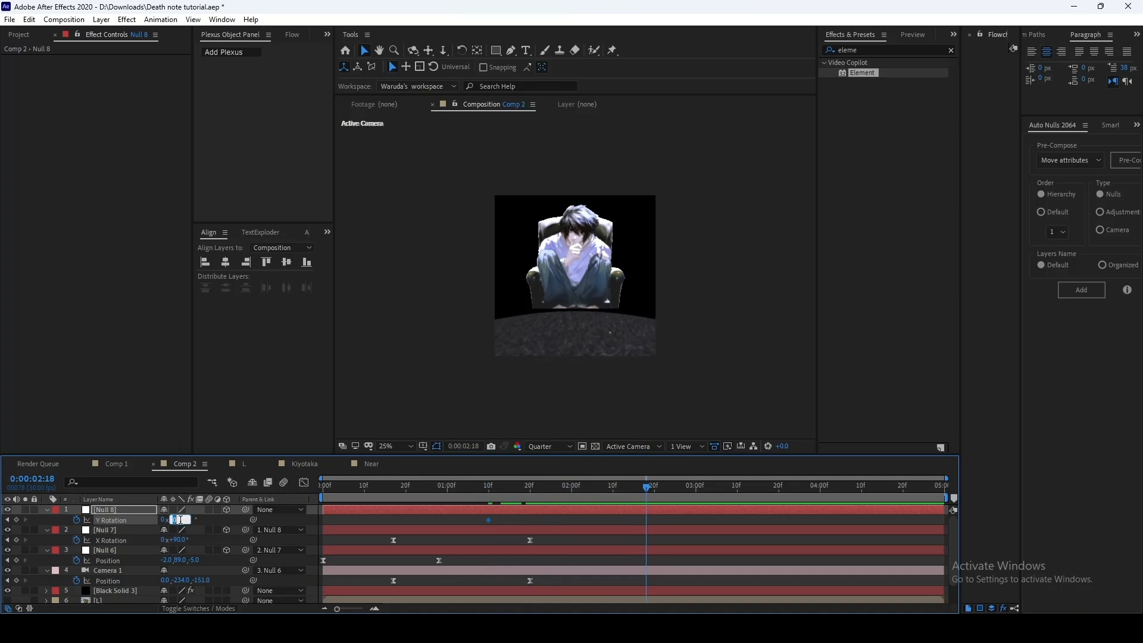
pyautogui.press('Return')
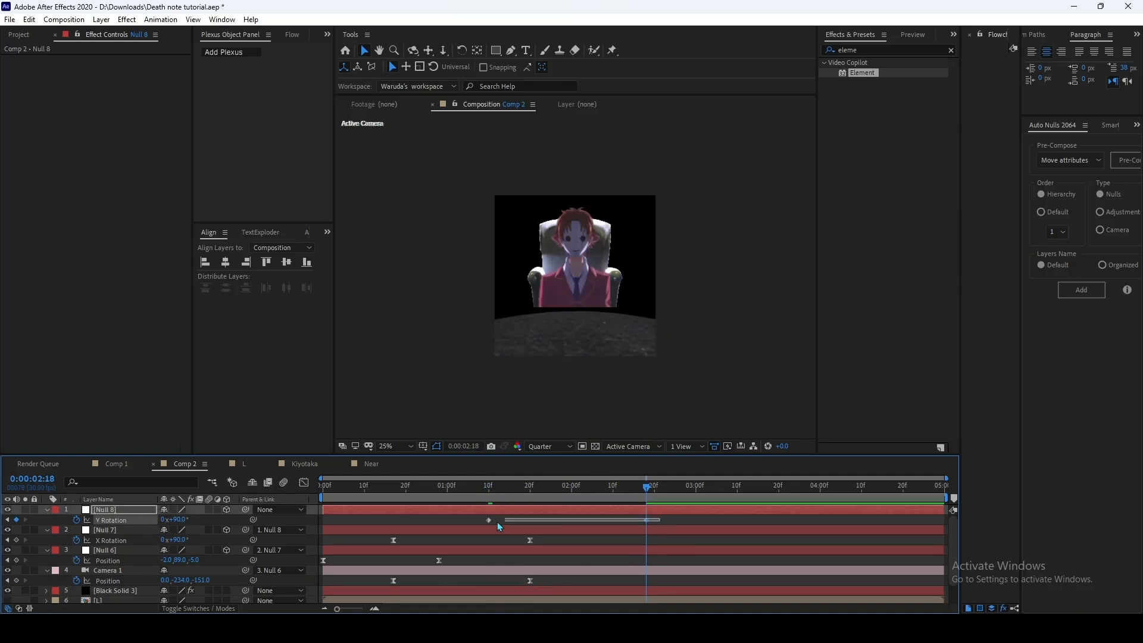
pyautogui.click(304, 483)
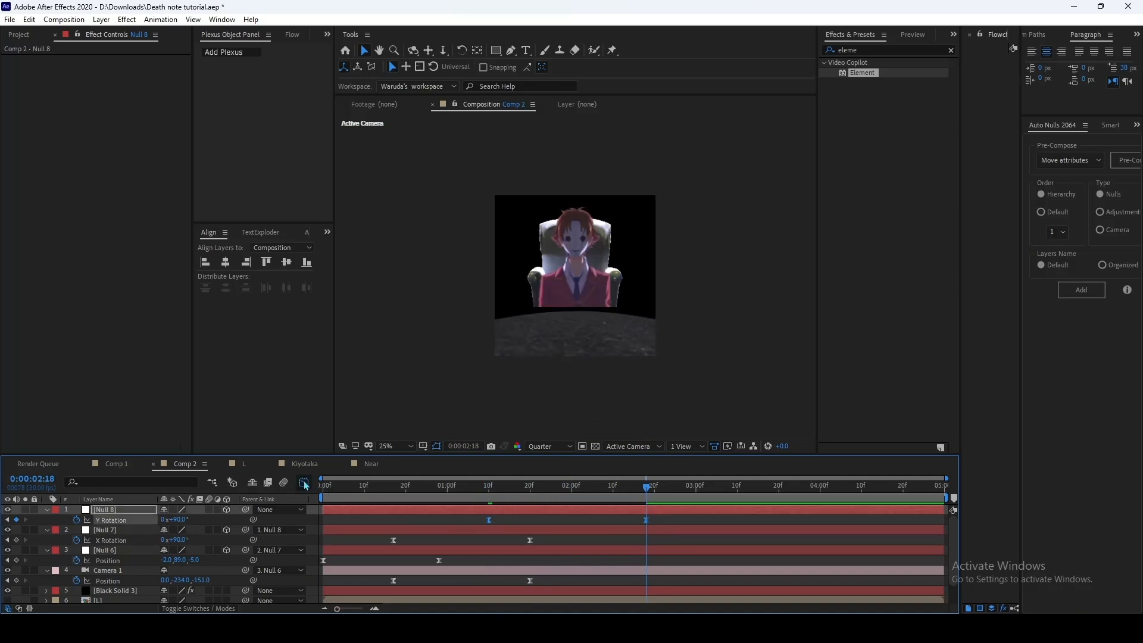
pyautogui.moveTo(684, 559); pyautogui.dragTo(568, 579)
pyautogui.click(306, 484)
# Step: Add one more null object, parent Null 8 to it, and make it a 3D layer
pyautogui.rightClick(685, 522)
pyautogui.moveTo(777, 384)
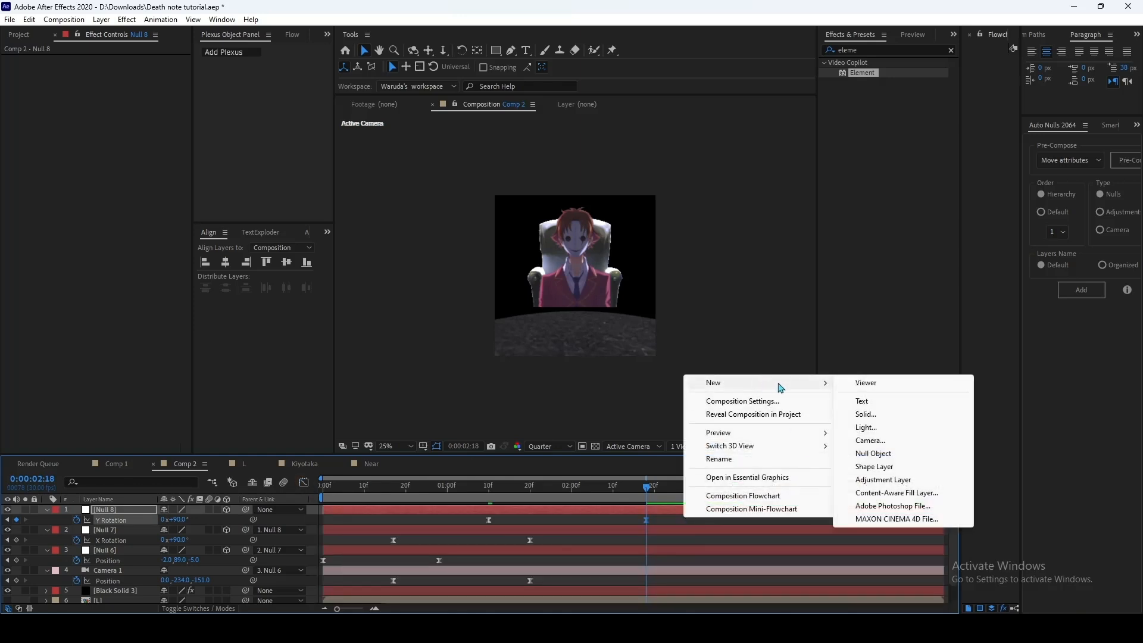
pyautogui.click(873, 454)
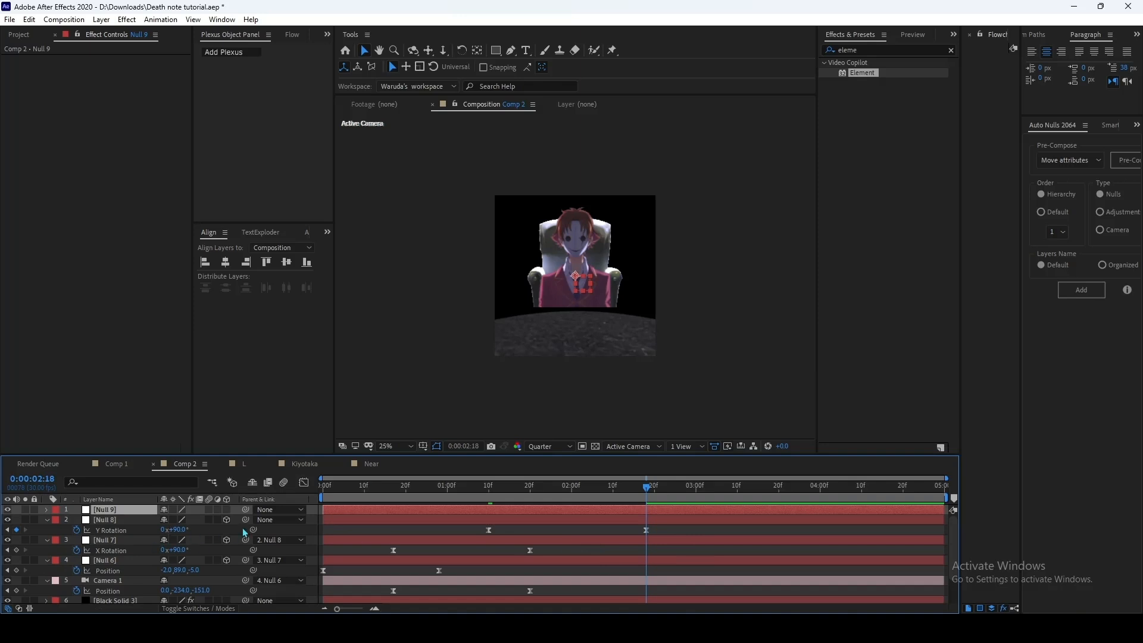
pyautogui.moveTo(134, 521); pyautogui.dragTo(132, 513)
# Step: Add a Y Rotation keyframe to Null 9 at 0:00:02:10 and set its Y Rotation to 90° at 0:00:03:16
pyautogui.click(614, 495)
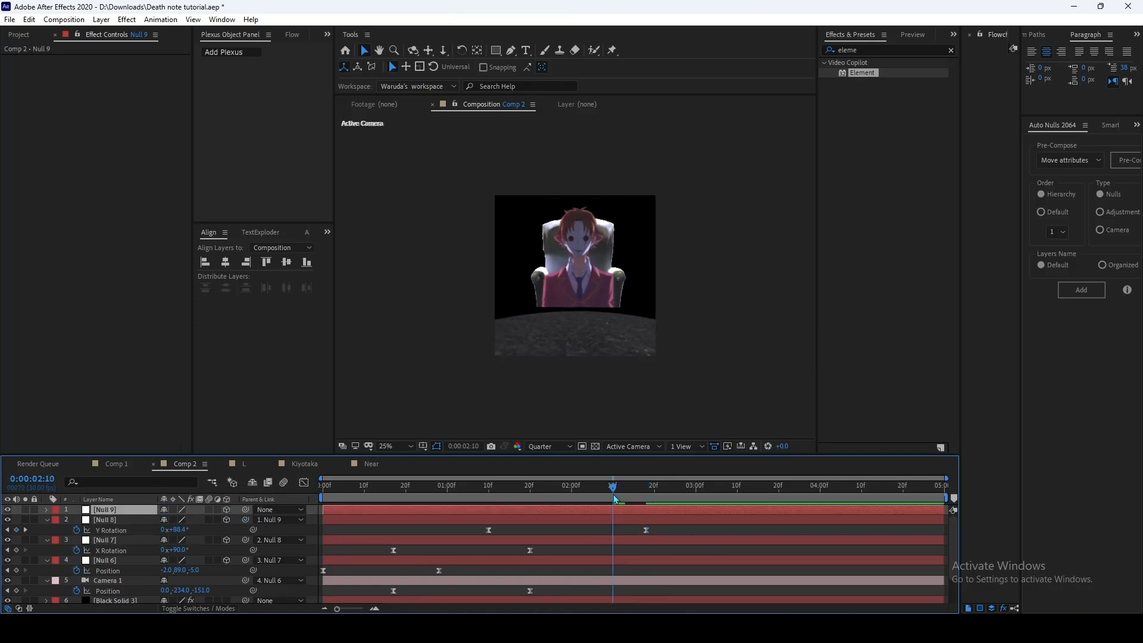
pyautogui.press('r')
pyautogui.click(76, 540)
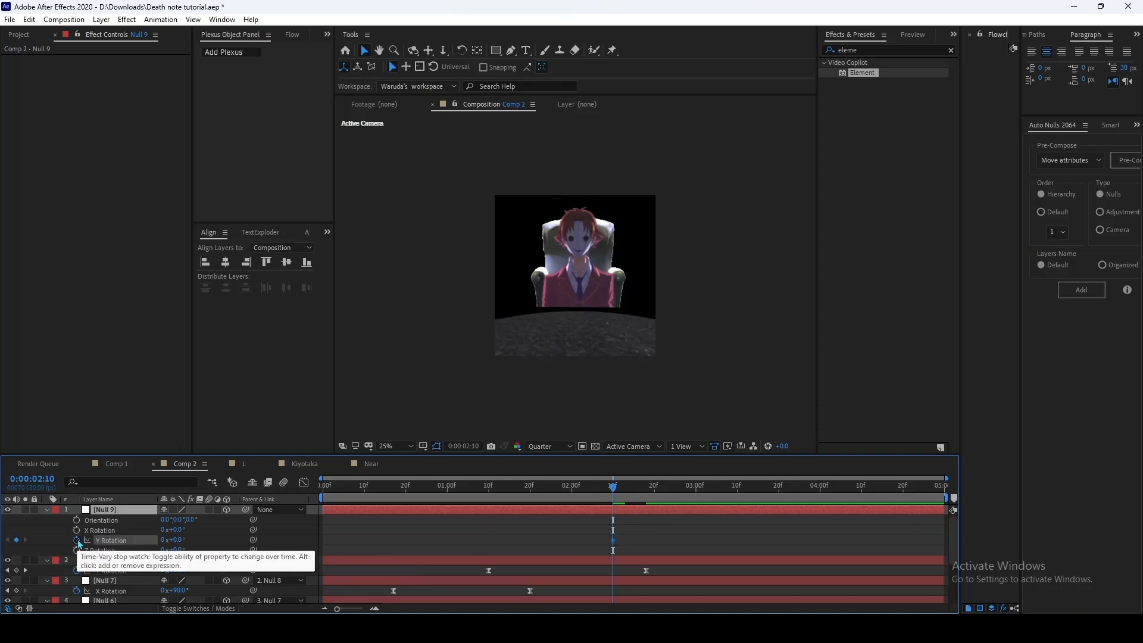
pyautogui.moveTo(628, 497); pyautogui.dragTo(733, 506)
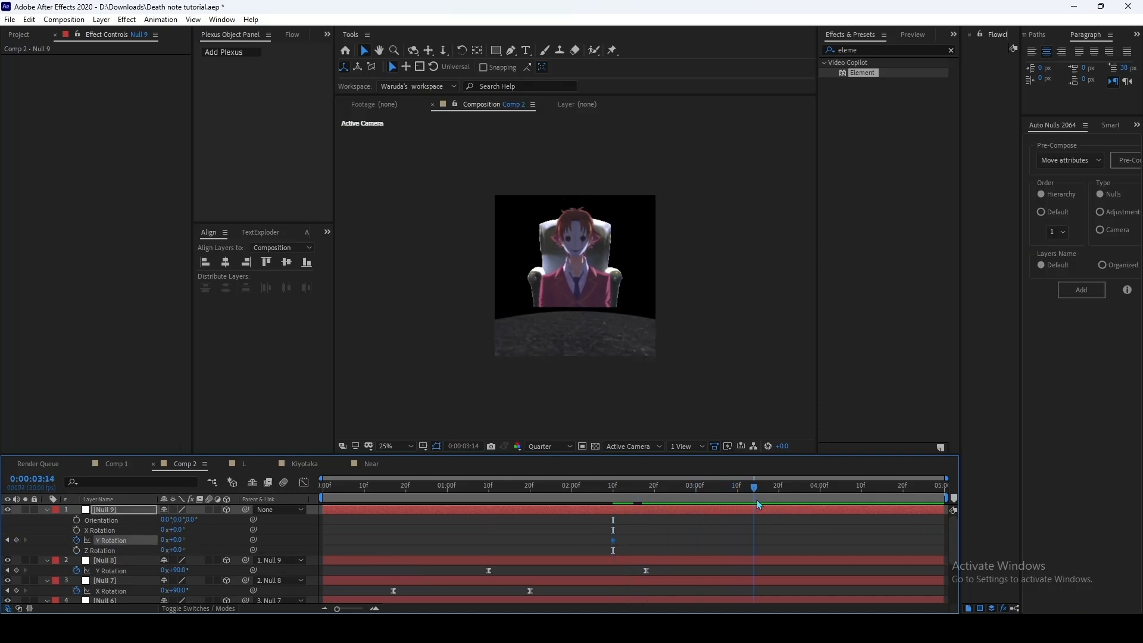
pyautogui.press('Return')
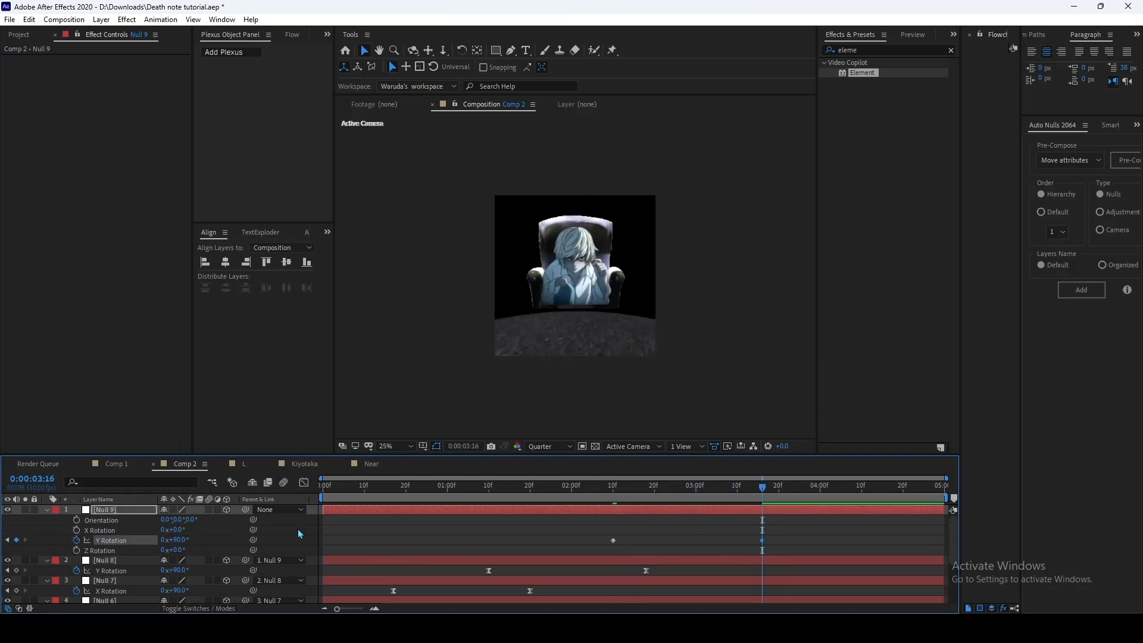
# Step: Ease Null 9's Y Rotation keyframes and reshape their speed curve for a fast start and long ease-out
pyautogui.moveTo(789, 528); pyautogui.dragTo(593, 550)
pyautogui.press('F9')
pyautogui.click(304, 483)
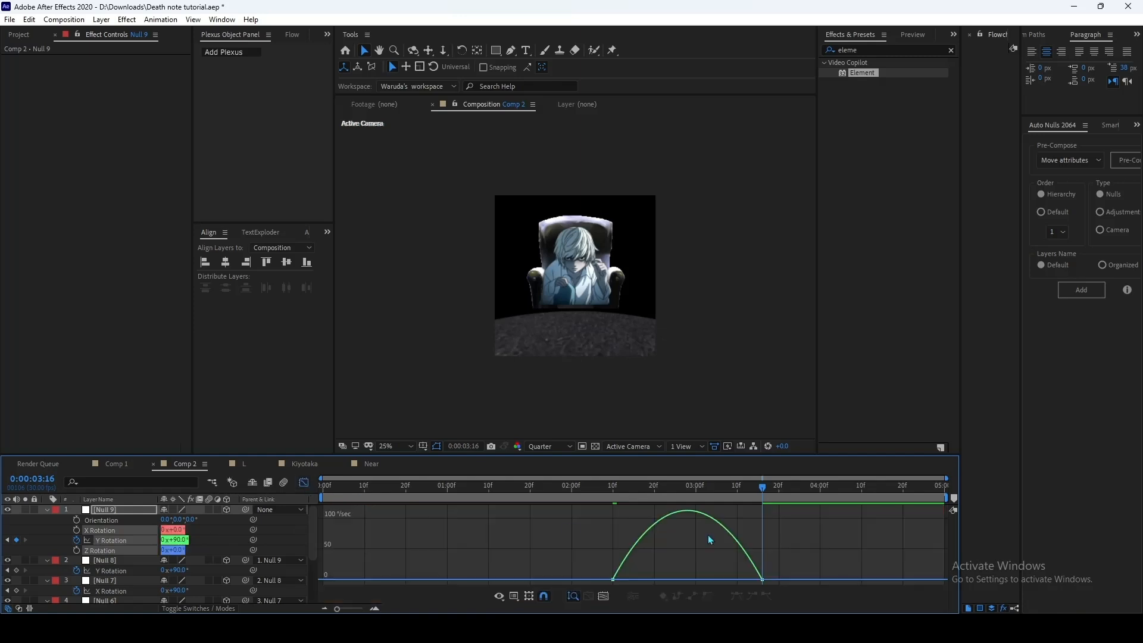
pyautogui.click(762, 579)
pyautogui.moveTo(739, 581); pyautogui.dragTo(631, 586)
pyautogui.click(304, 483)
pyautogui.click(356, 526)
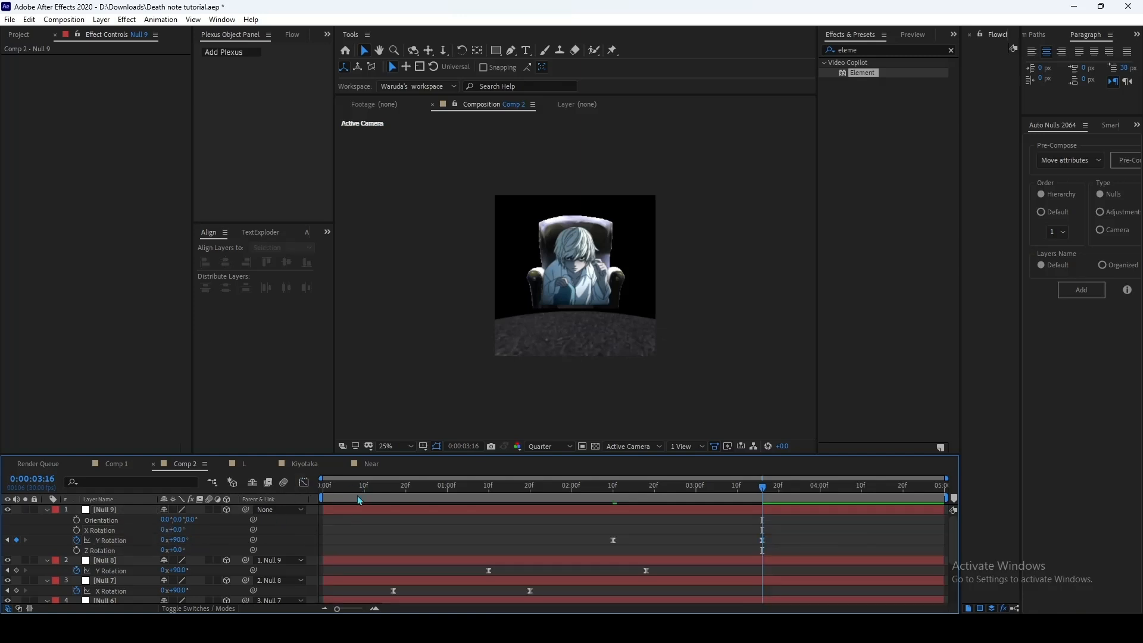
# Step: Preview the full camera animation from the start and examine the turns between the three characters
pyautogui.moveTo(359, 498); pyautogui.dragTo(285, 511)
pyautogui.press('space')
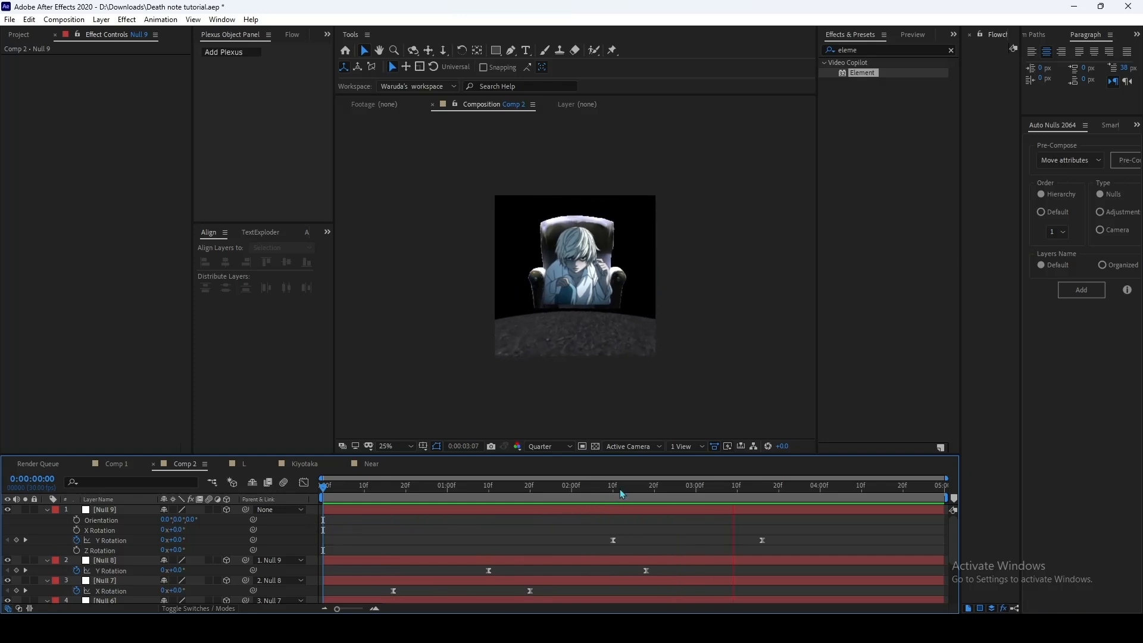
pyautogui.click(667, 487)
pyautogui.moveTo(670, 496); pyautogui.dragTo(384, 505)
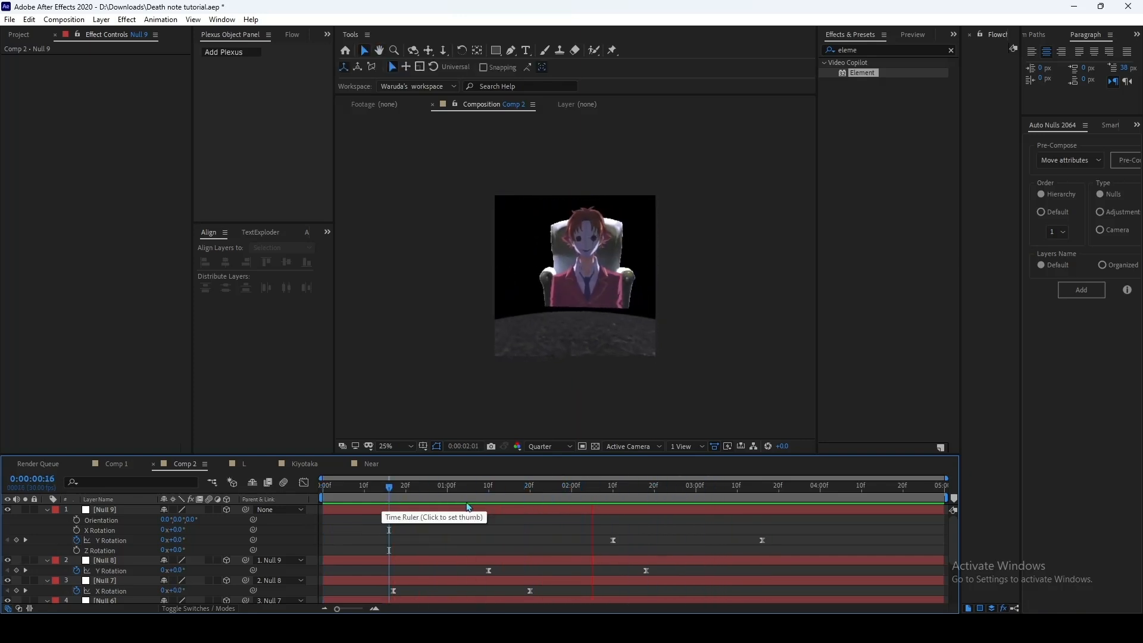
pyautogui.moveTo(568, 488); pyautogui.dragTo(708, 496)
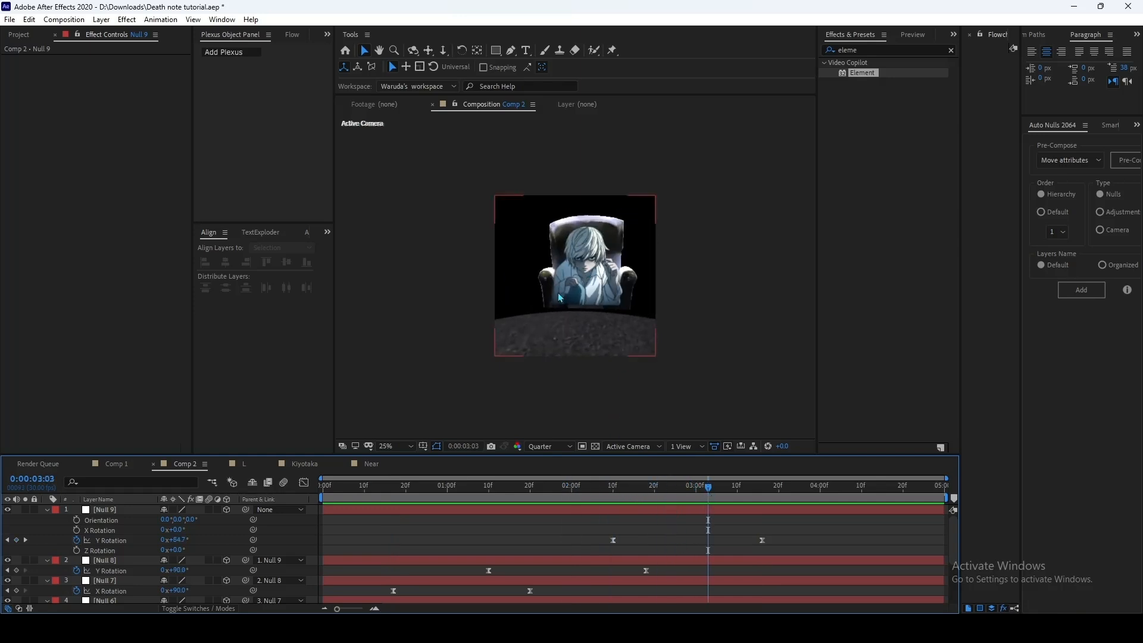
pyautogui.moveTo(628, 499); pyautogui.dragTo(518, 499)
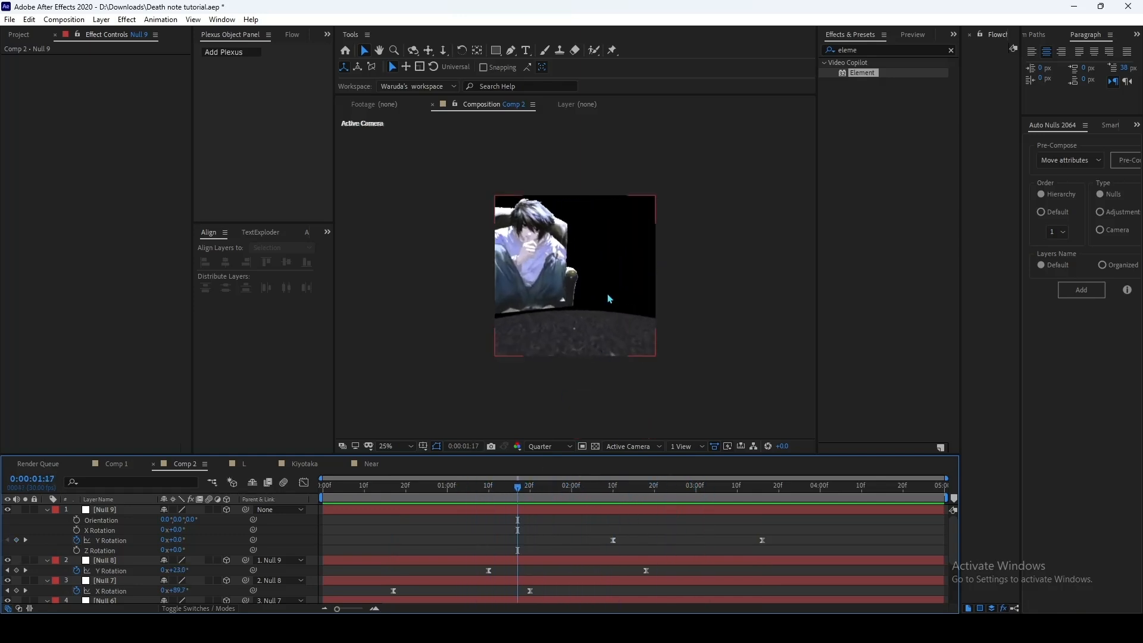
# Step: Open the Element Scene Setup for Black Solid 3
pyautogui.scroll(-3, 744, 538)
pyautogui.click(554, 567)
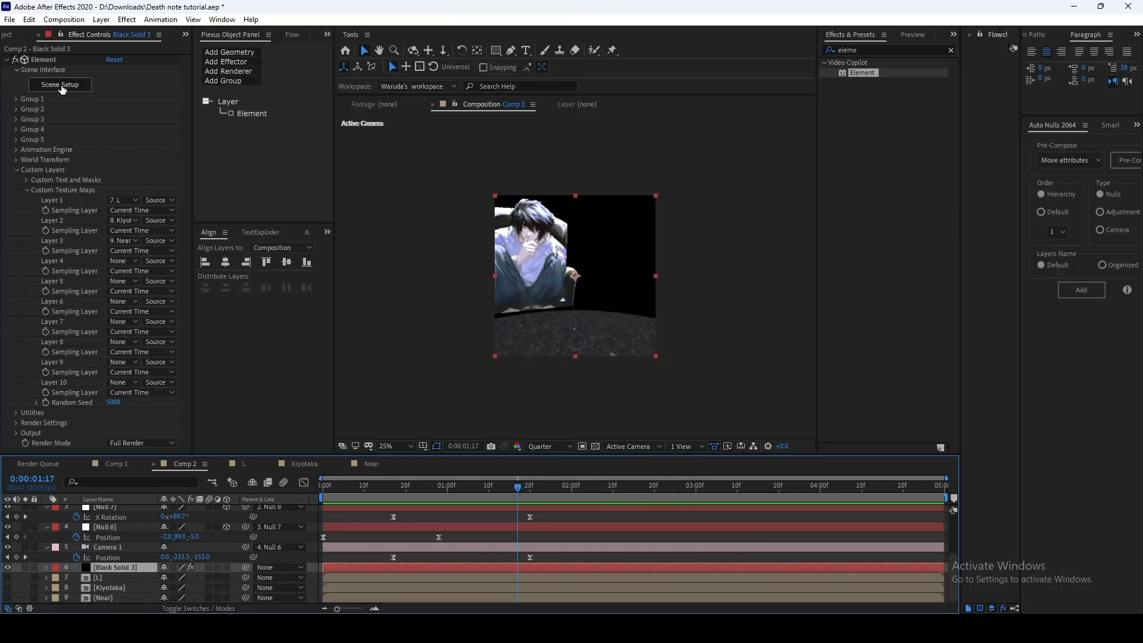
pyautogui.click(61, 86)
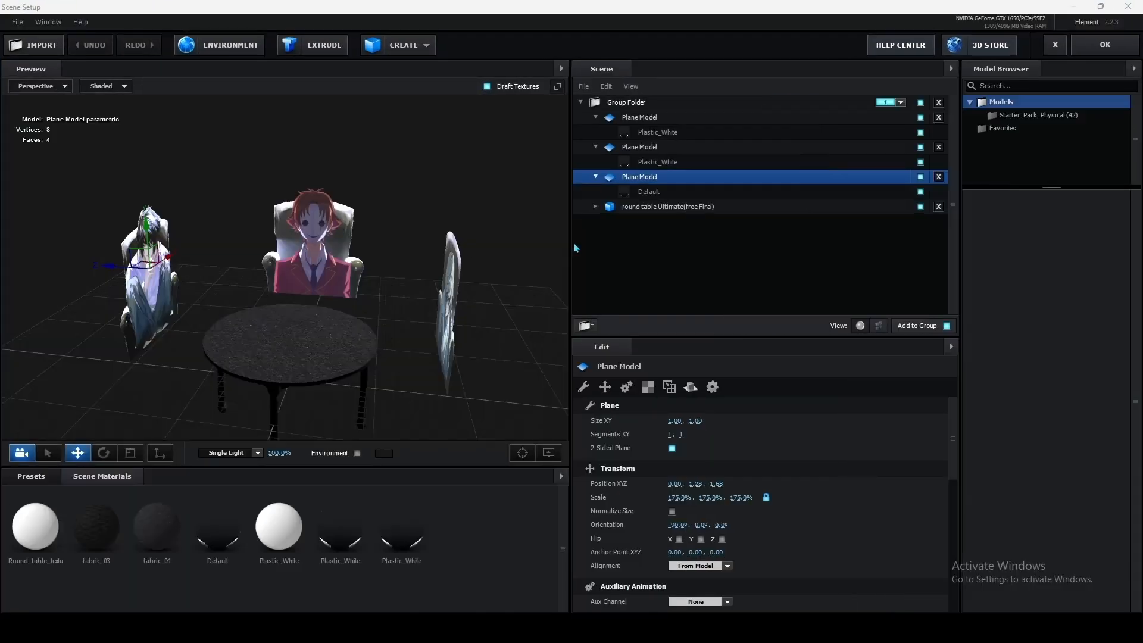
# Step: Set the scale of the third Plane Model, the seated figure in white and blue, to 200% on all axes
pyautogui.moveTo(400, 248); pyautogui.dragTo(407, 173)
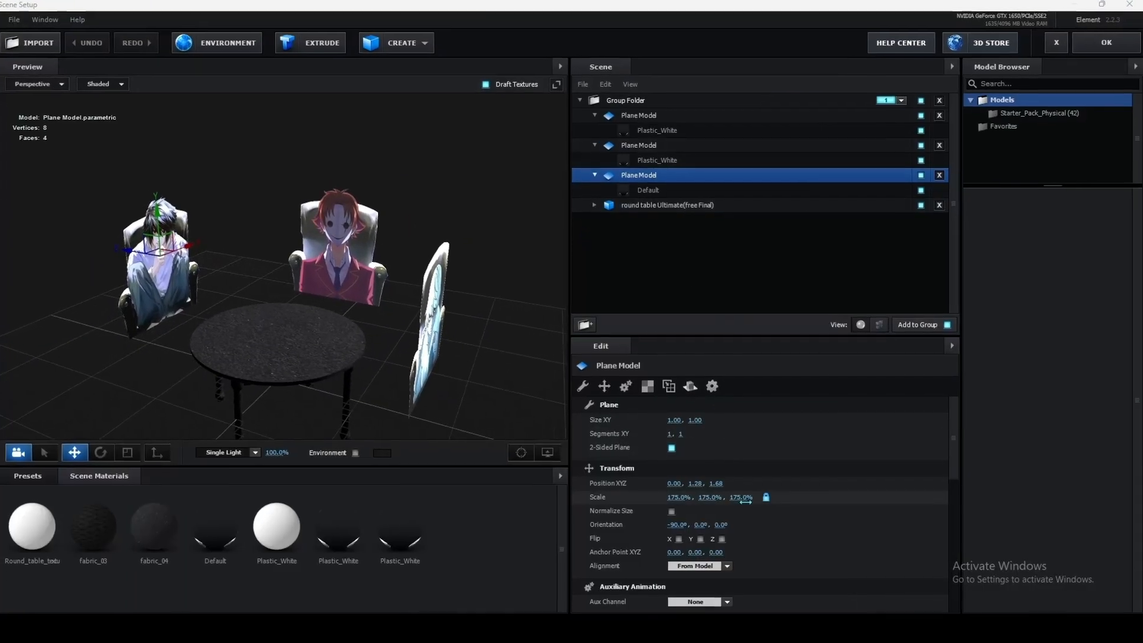
pyautogui.click(744, 499)
pyautogui.write('190')
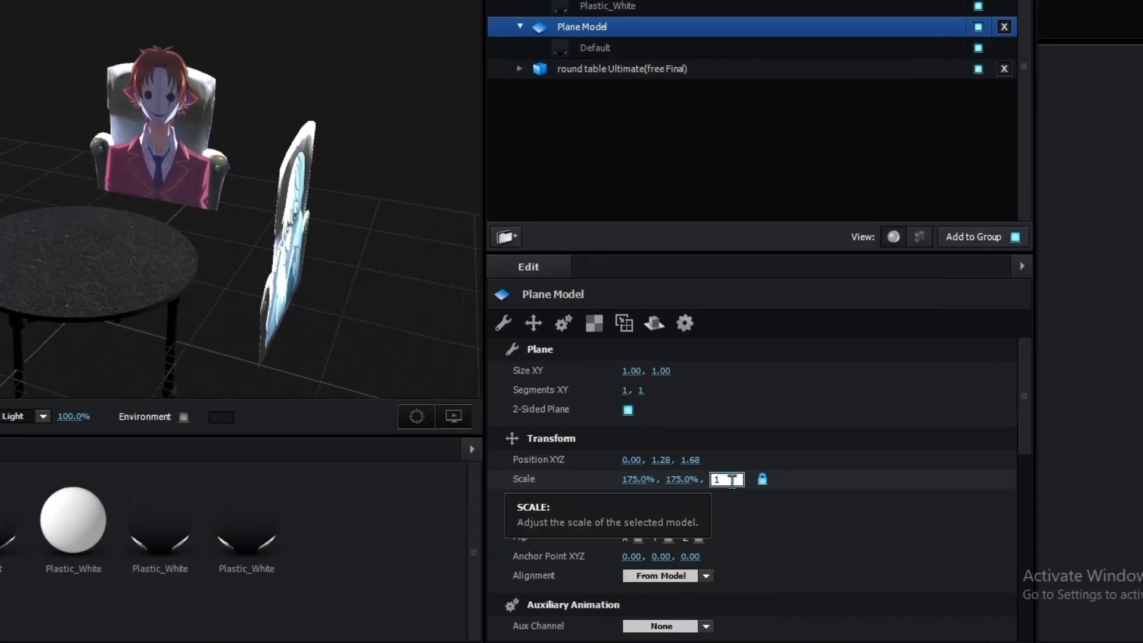
pyautogui.press('Return')
pyautogui.click(724, 478)
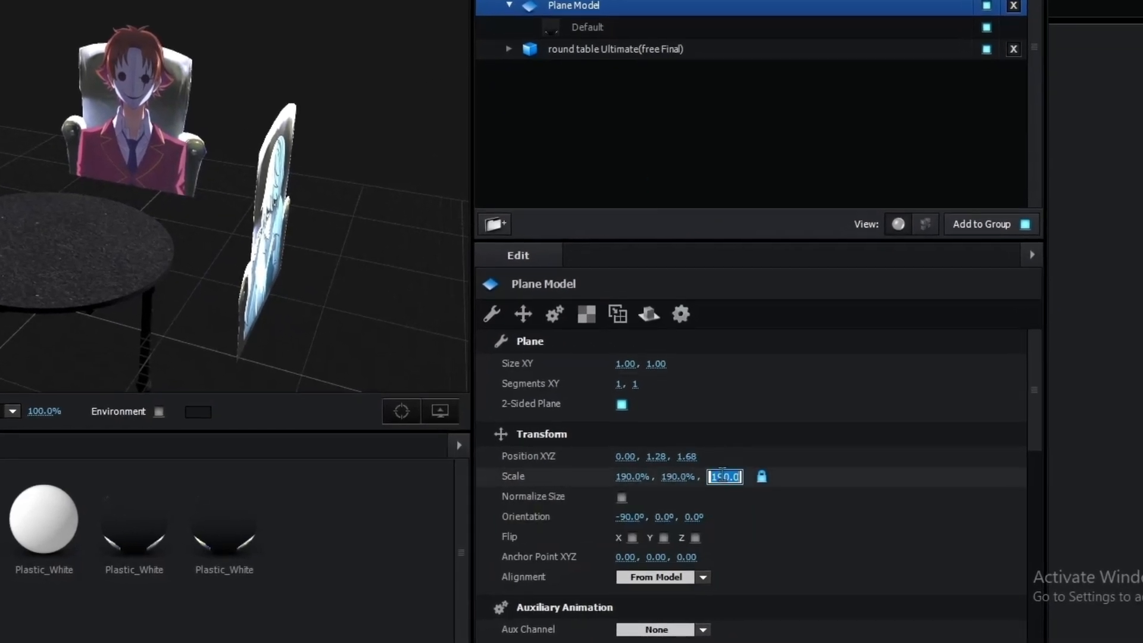
pyautogui.write('200')
pyautogui.press('Return')
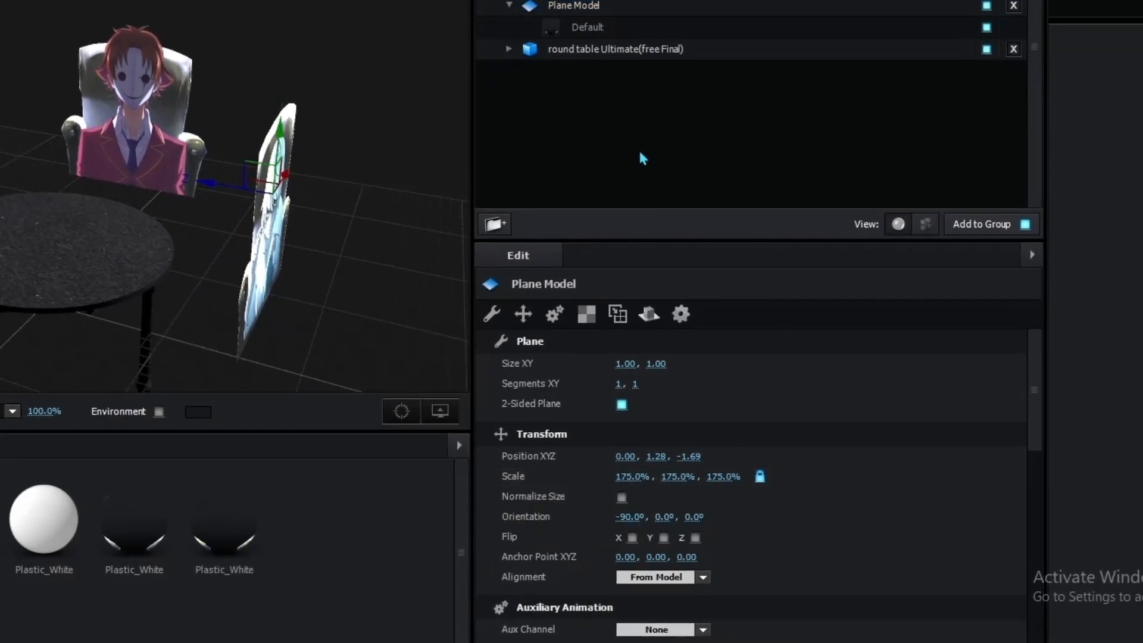
# Step: Set the scale of the second and first Plane Models to 200% and apply the scene changes
pyautogui.click(739, 492)
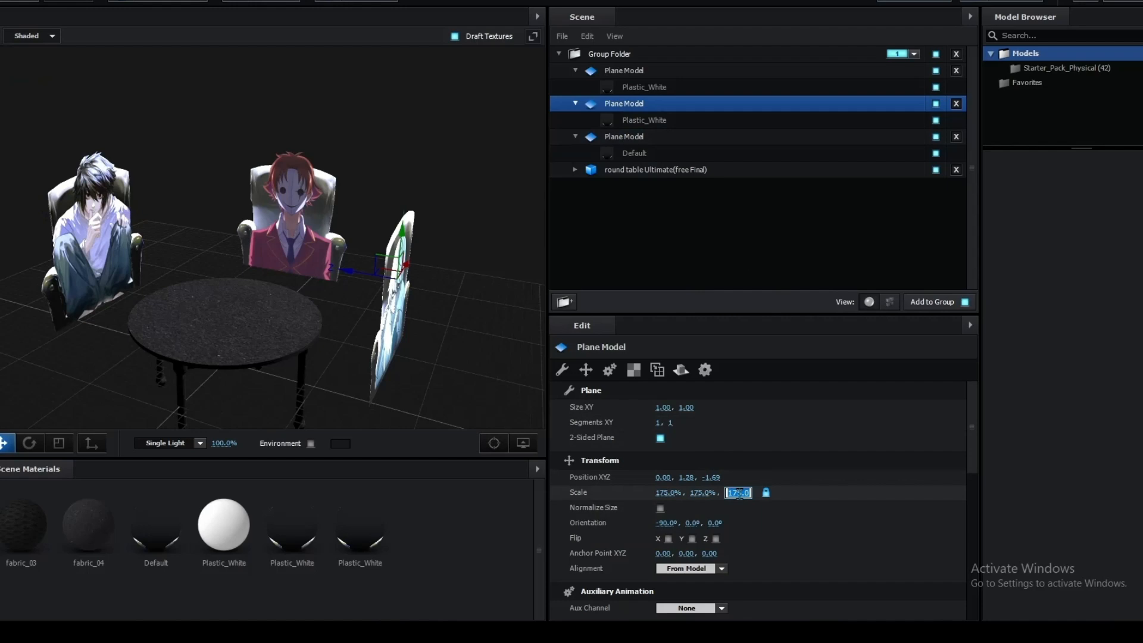
pyautogui.write('200')
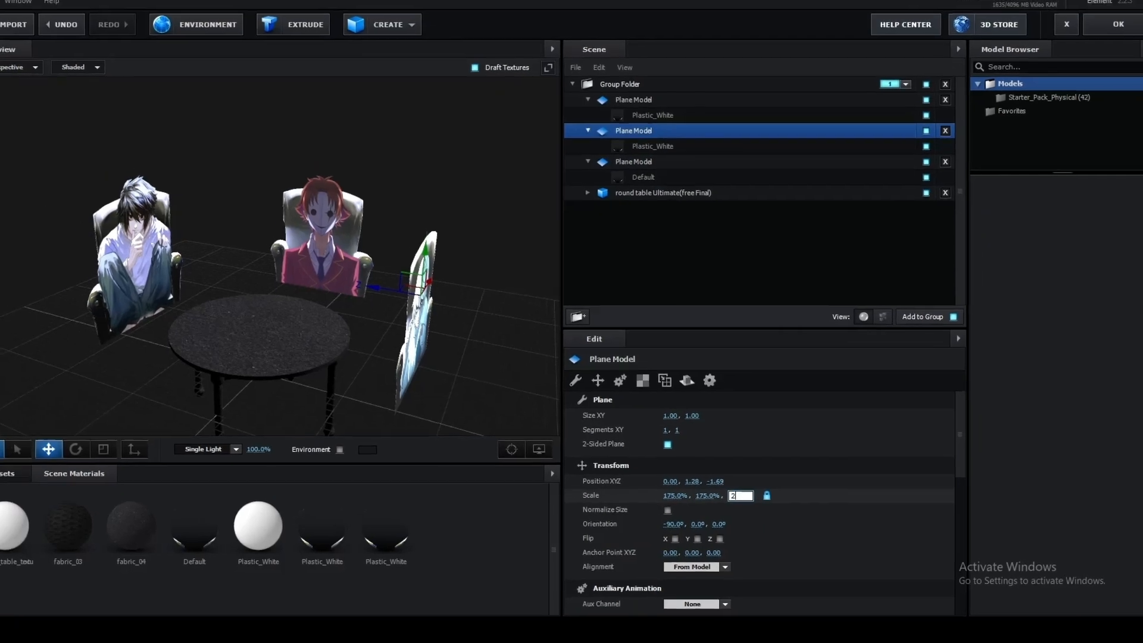
pyautogui.click(638, 70)
pyautogui.click(736, 492)
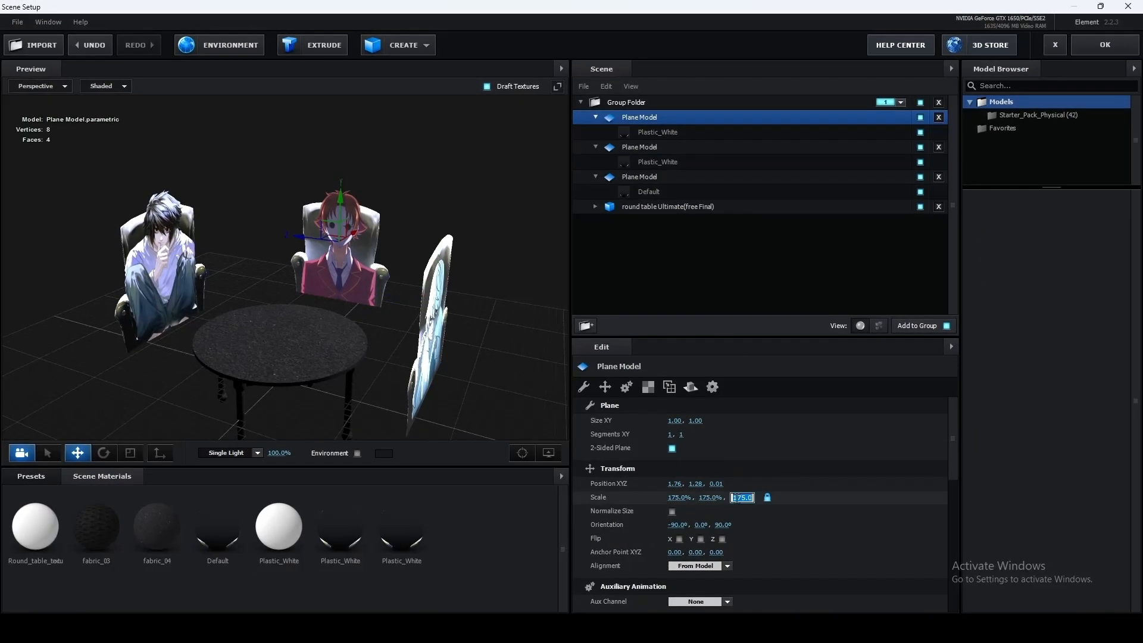
pyautogui.write('200')
pyautogui.press('Return')
pyautogui.moveTo(434, 189); pyautogui.dragTo(460, 170)
pyautogui.click(1102, 45)
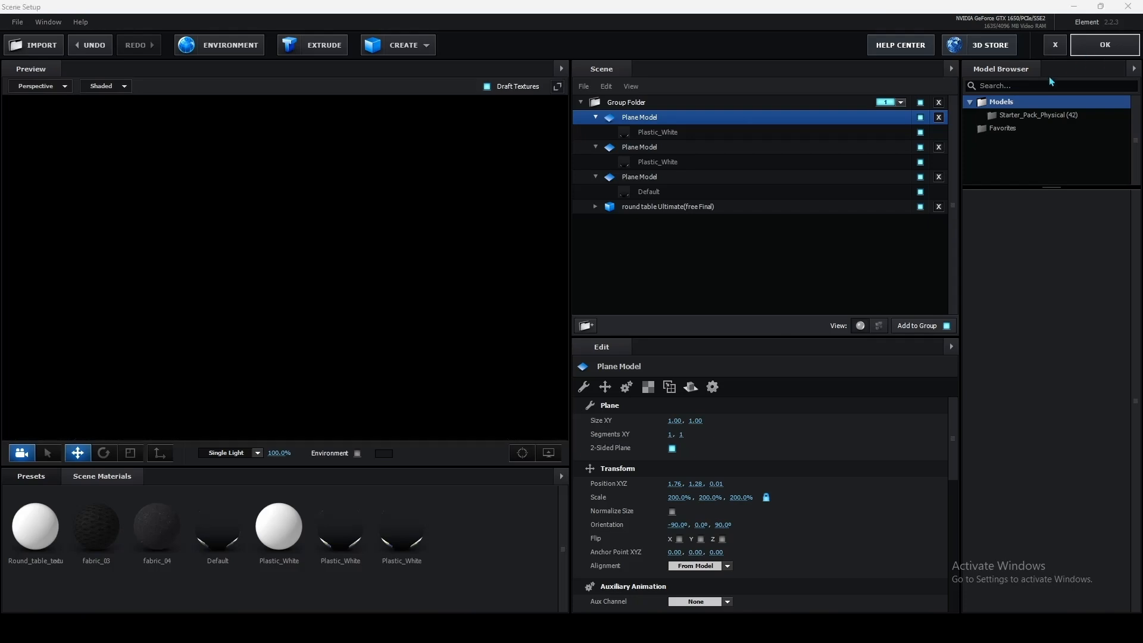
# Step: Preview the camera animation from the start to check the enlarged character planes
pyautogui.click(503, 488)
pyautogui.moveTo(501, 490); pyautogui.dragTo(290, 501)
pyautogui.press('space')
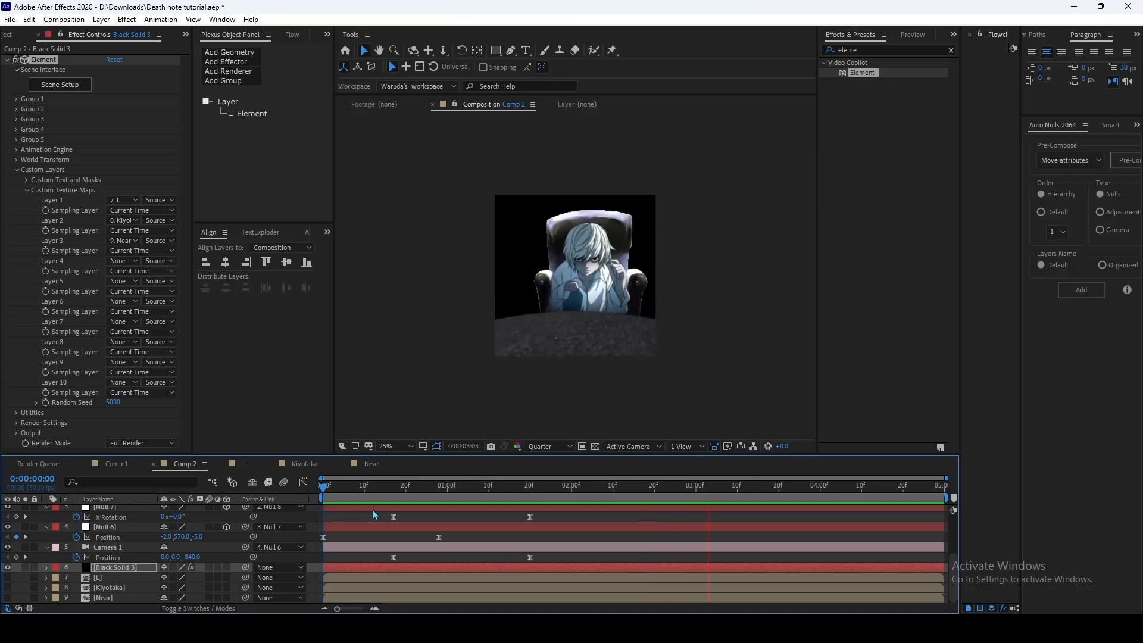
# Step: Add a Camera 1 Position keyframe at 0:00:03:11 and set its Position to 0, -313, 225 at 0:00:03:25
pyautogui.click(742, 489)
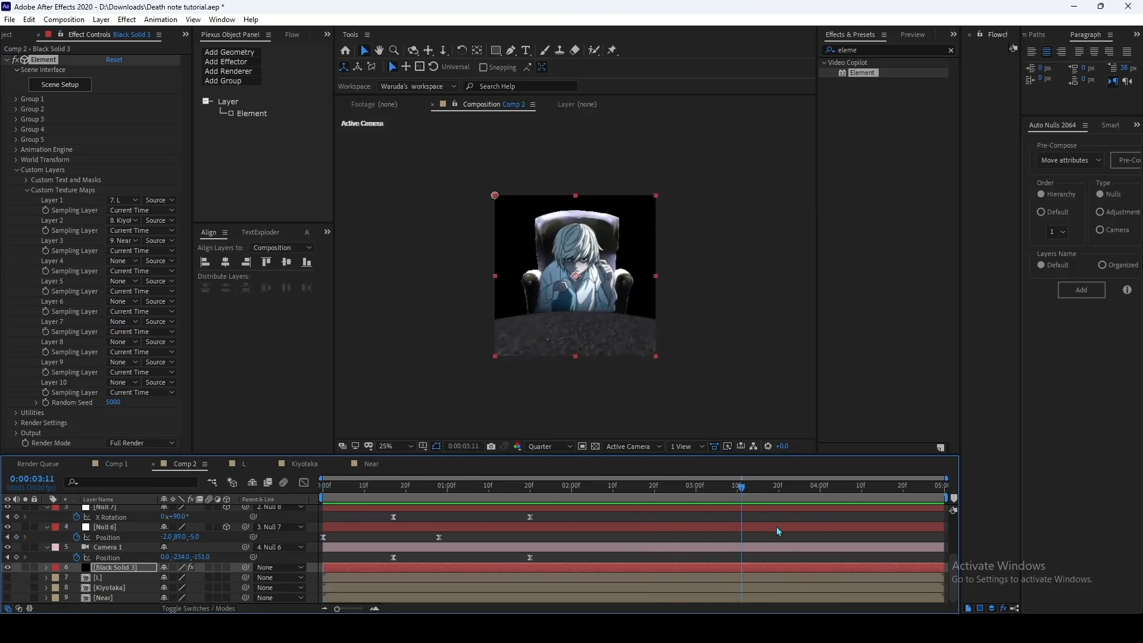
pyautogui.scroll(3, 740, 553)
pyautogui.moveTo(738, 490); pyautogui.dragTo(742, 490)
pyautogui.scroll(-3, 755, 573)
pyautogui.click(16, 558)
pyautogui.click(800, 490)
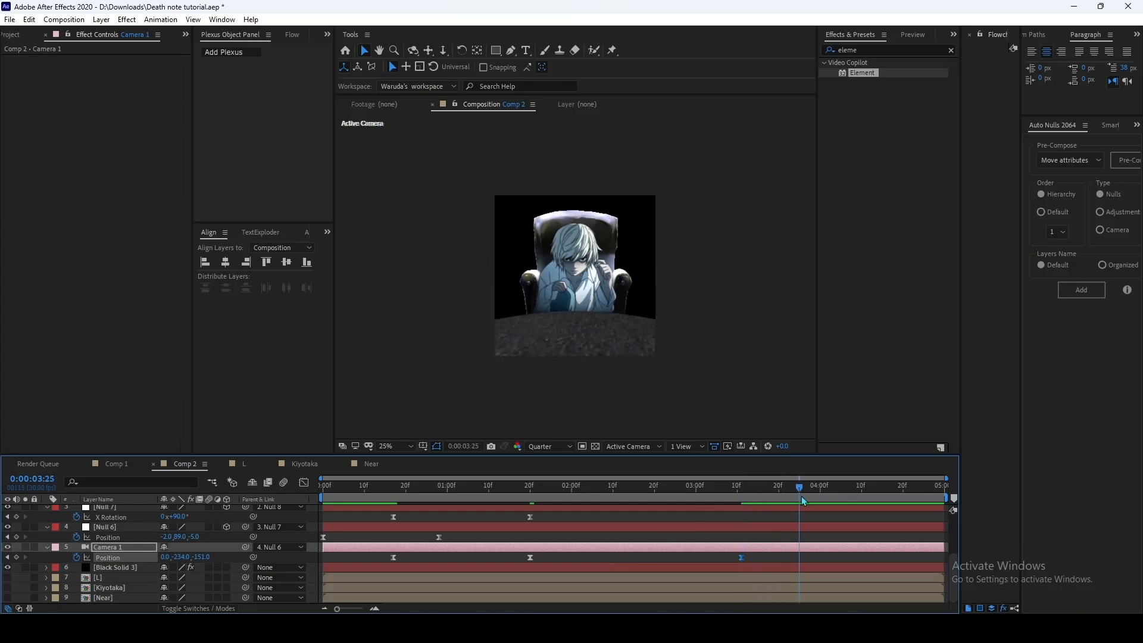
pyautogui.moveTo(208, 558); pyautogui.dragTo(267, 565)
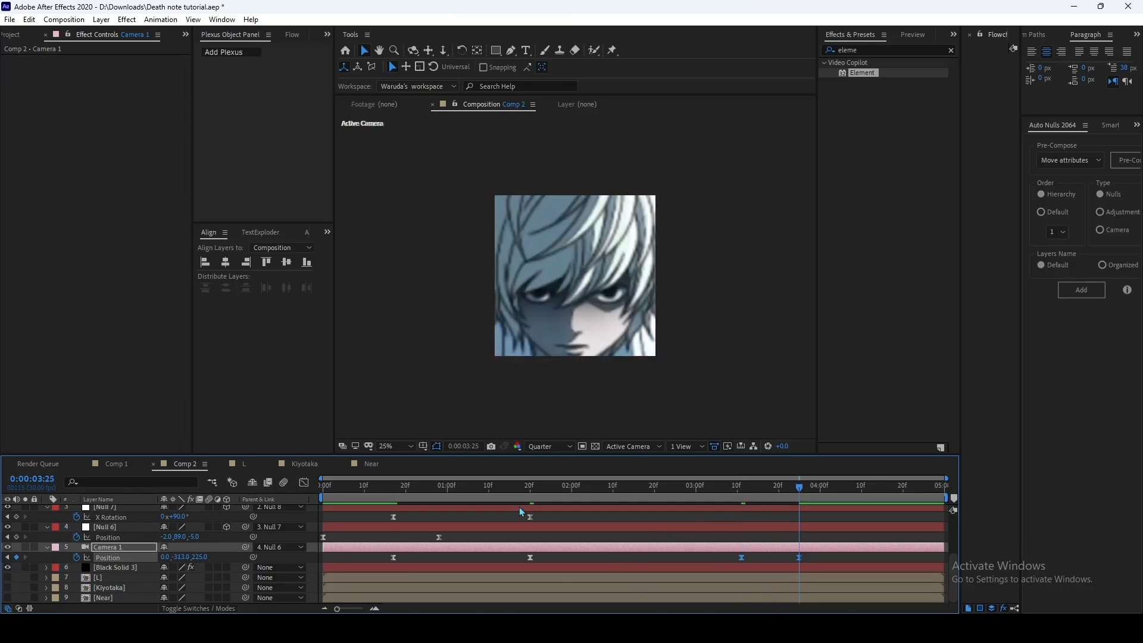
# Step: Reshape the speed curve of Camera 1's last Position move for a slow start and a sharp acceleration into the final keyframe
pyautogui.hotkey('shift', 'F3')
pyautogui.moveTo(751, 579); pyautogui.dragTo(771, 579)
pyautogui.moveTo(789, 579); pyautogui.dragTo(798, 580)
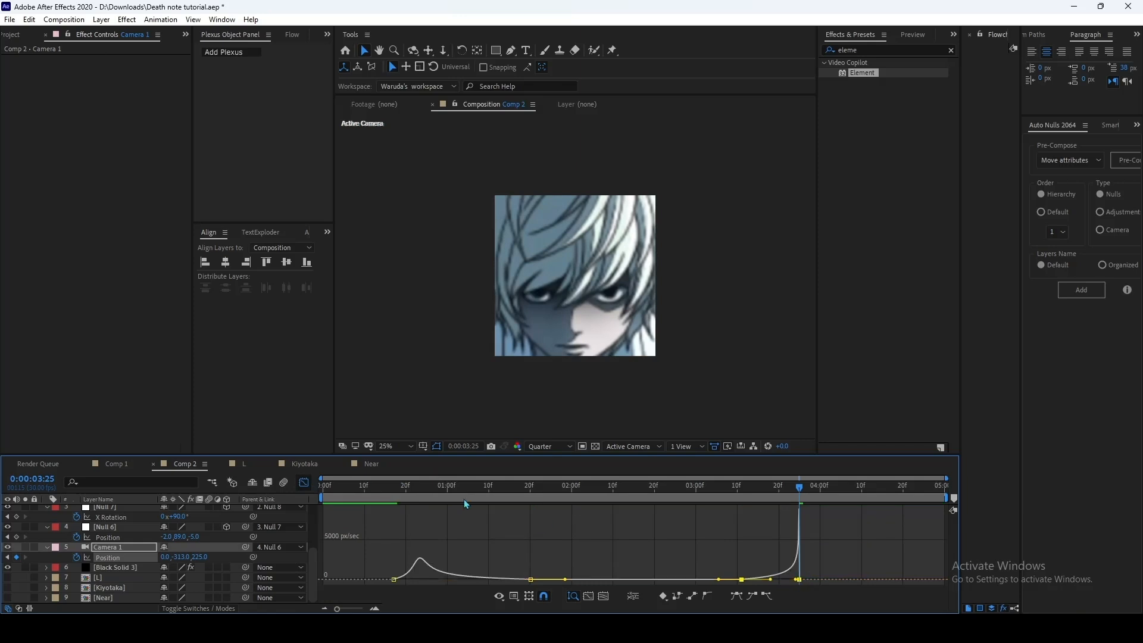
pyautogui.click(302, 482)
# Step: End the work area at 0:00:03:24 and preview the camera animation from the start
pyautogui.moveTo(801, 488); pyautogui.dragTo(796, 486)
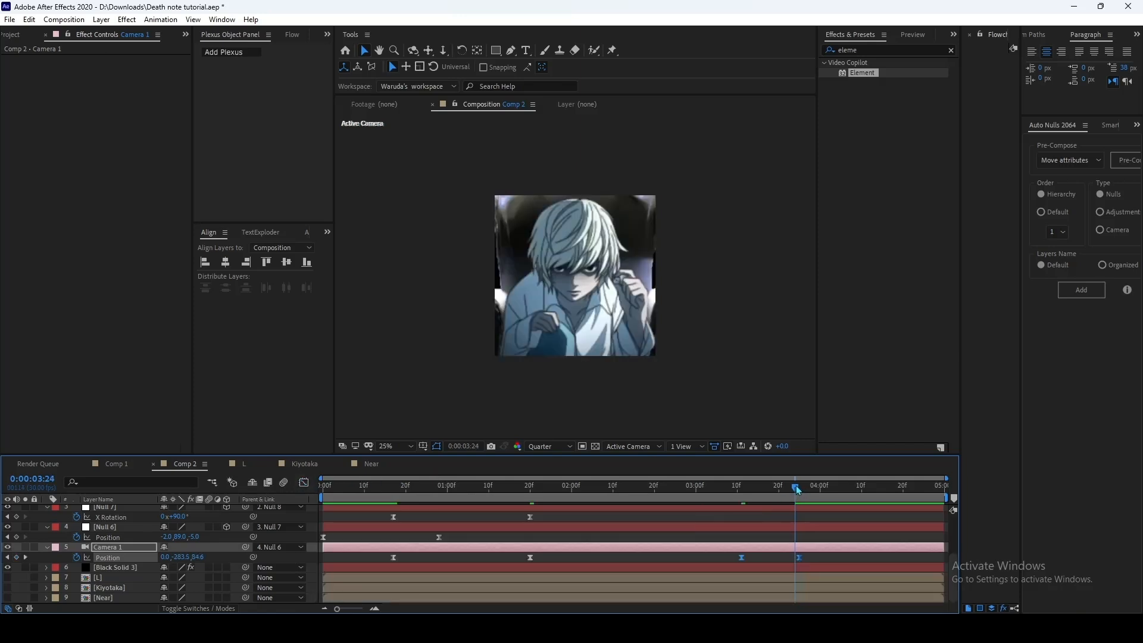
pyautogui.press('n')
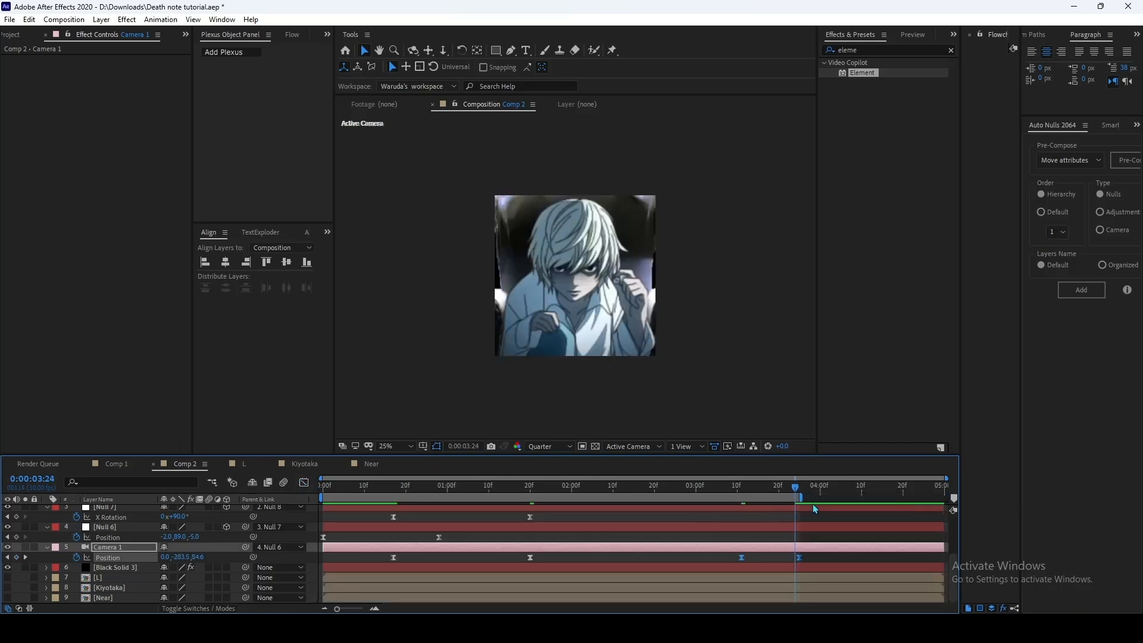
pyautogui.click(821, 540)
pyautogui.moveTo(572, 486); pyautogui.dragTo(231, 500)
pyautogui.press('space')
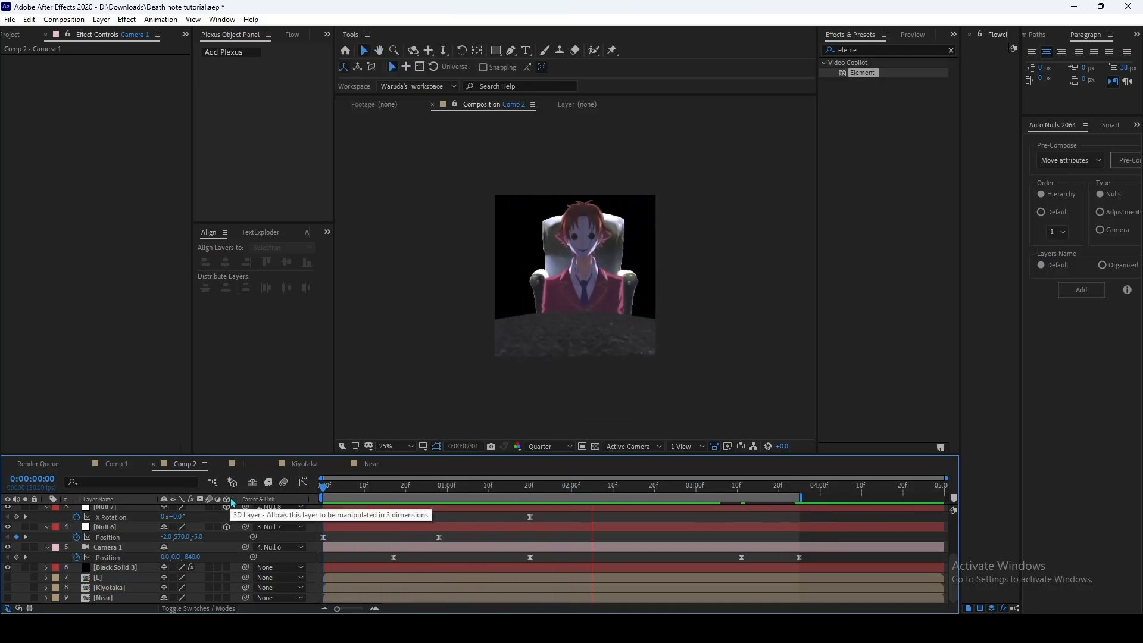
pyautogui.click(352, 492)
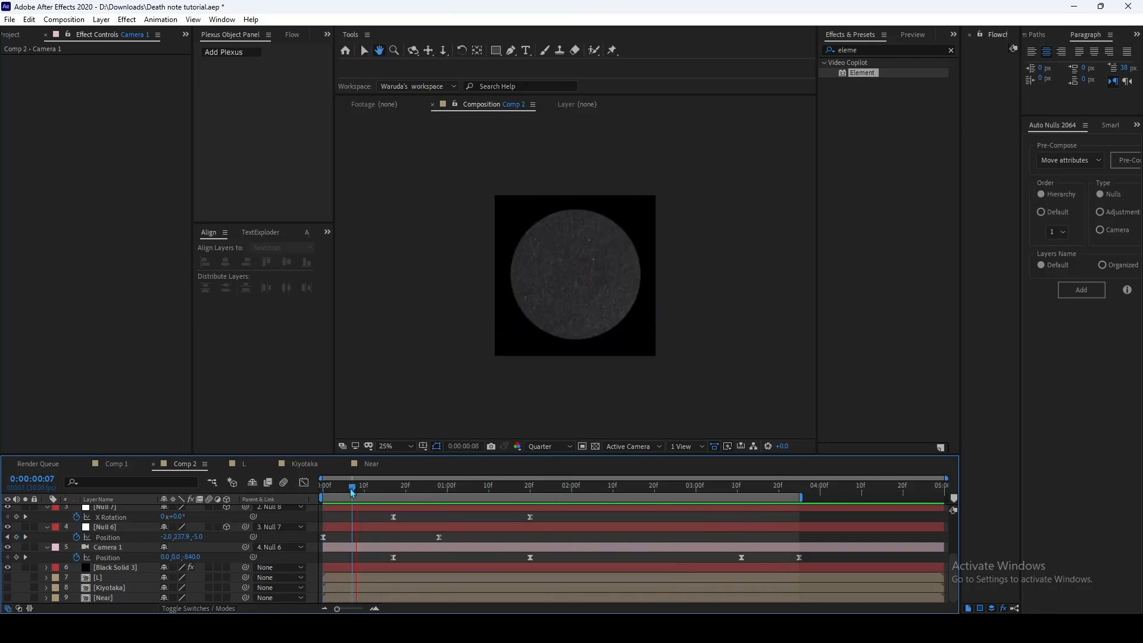
pyautogui.click(393, 493)
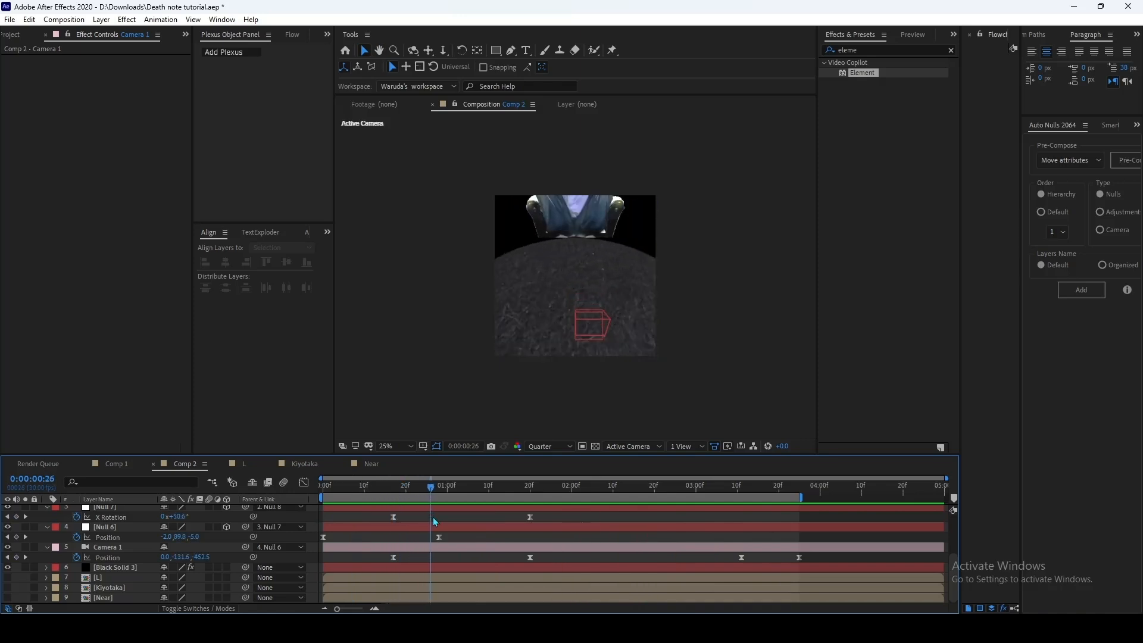
# Step: Move Null 7's last X Rotation keyframe and Camera 1's second Position keyframe to about 0:00:01:15 and preview the timing
pyautogui.moveTo(530, 517); pyautogui.dragTo(509, 516)
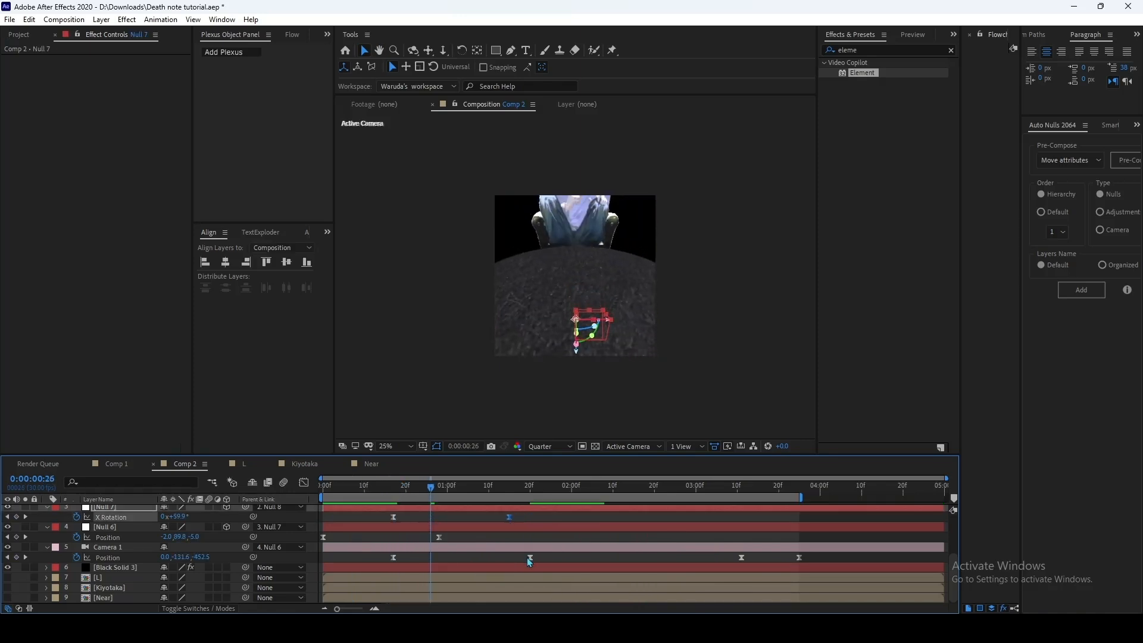
pyautogui.moveTo(530, 557); pyautogui.dragTo(509, 559)
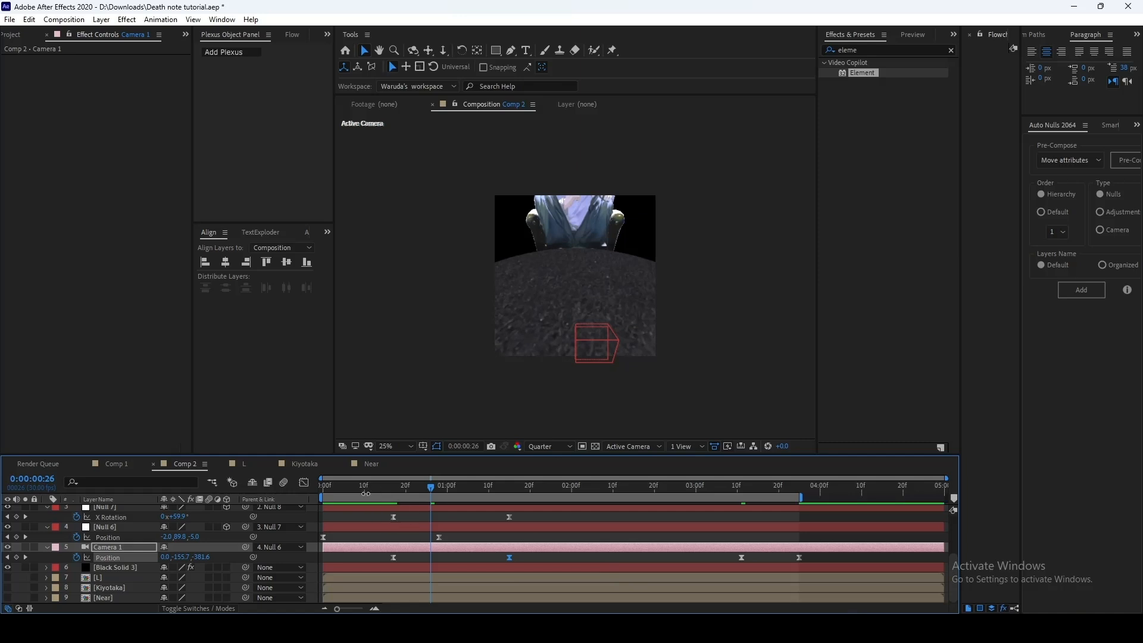
pyautogui.press('space')
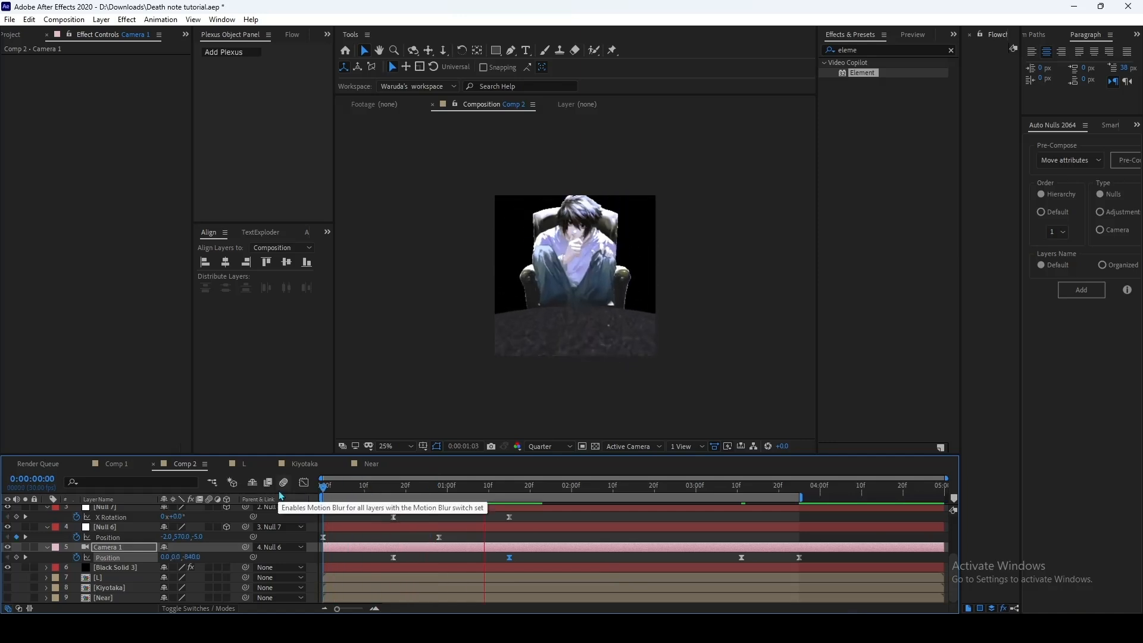
pyautogui.click(382, 489)
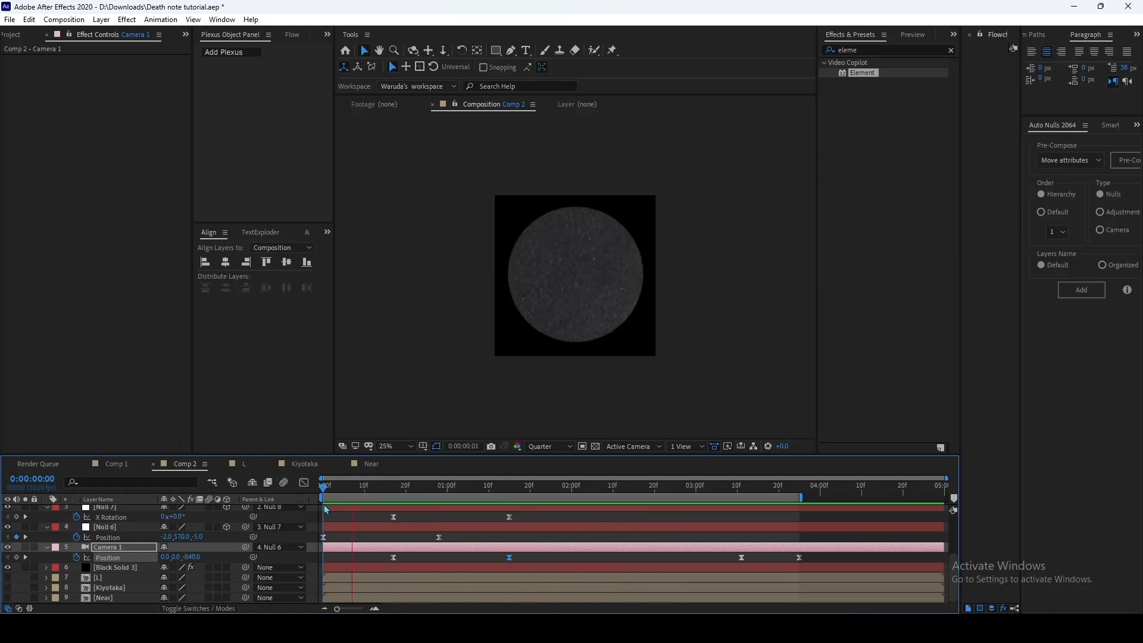
# Step: Move Null 8's first Y Rotation keyframe to about 0:00:01:13 and preview the turn between the characters
pyautogui.moveTo(325, 510); pyautogui.dragTo(502, 540)
pyautogui.scroll(2, 497, 509)
pyautogui.click(402, 490)
pyautogui.press('space')
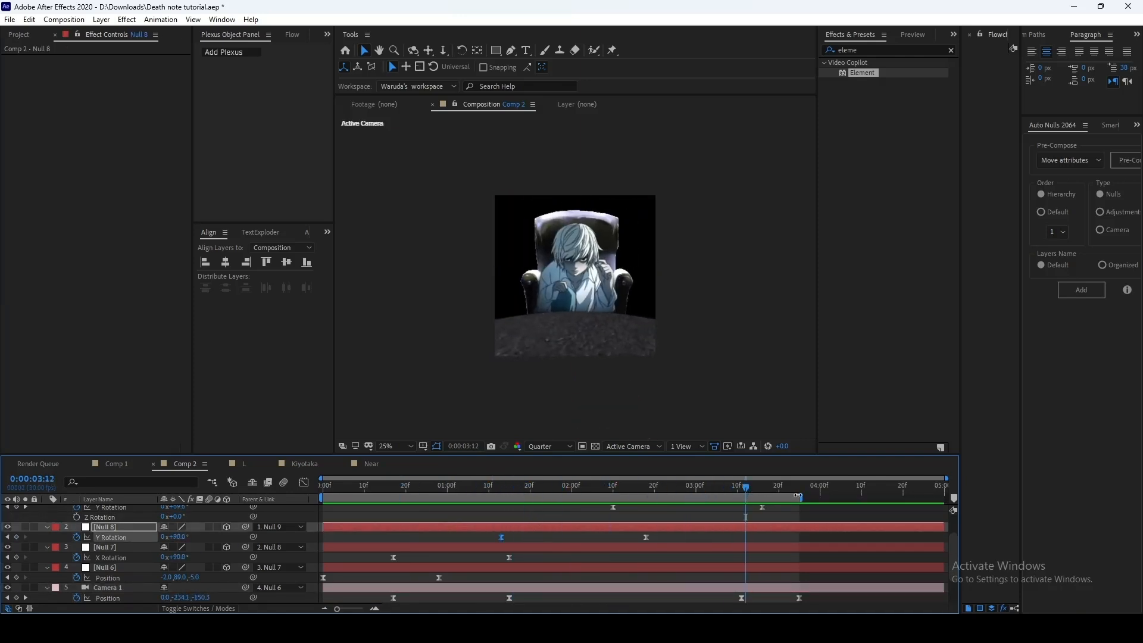
# Step: Collapse the layer properties, then enable motion blur for Black Solid 3 and the composition and preview it from the start
pyautogui.click(831, 515)
pyautogui.press('u')
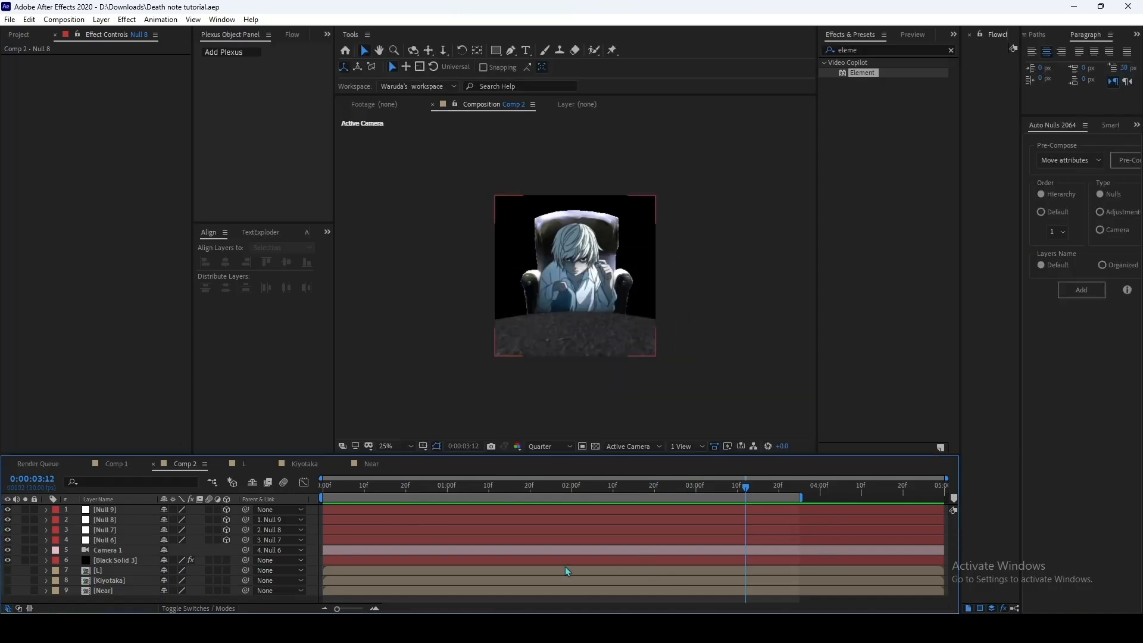
pyautogui.click(146, 561)
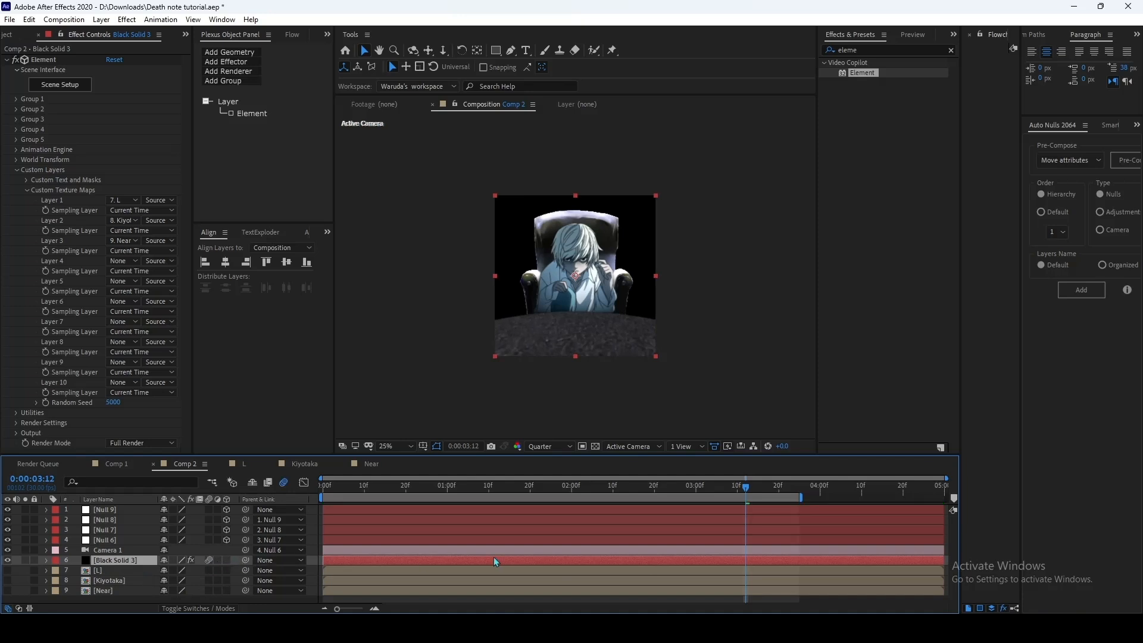
pyautogui.click(821, 604)
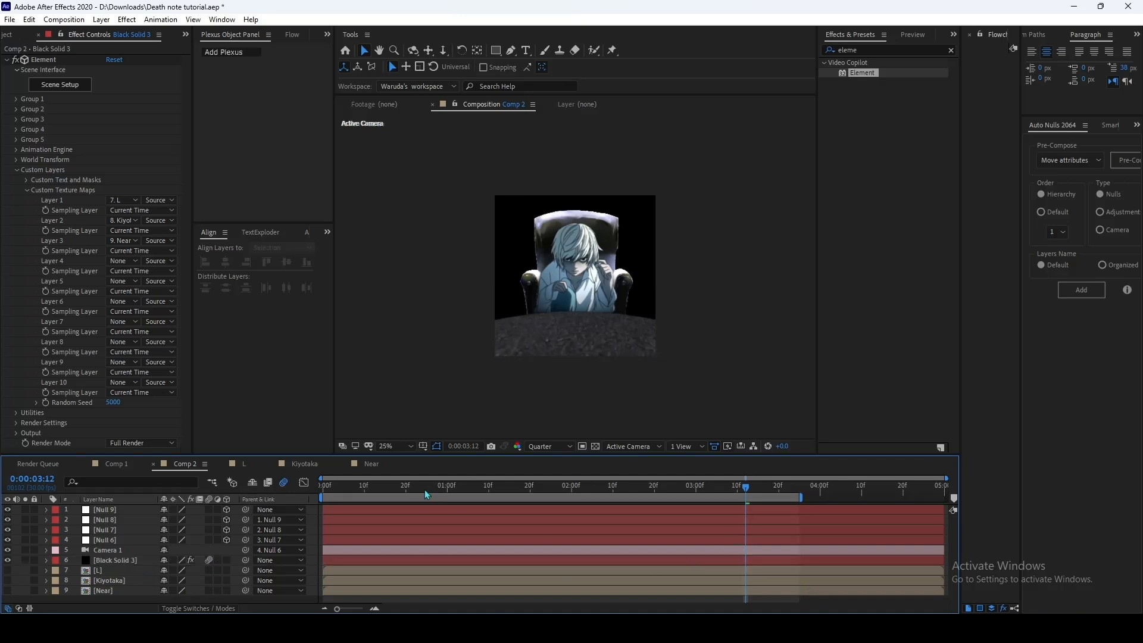
pyautogui.moveTo(348, 503); pyautogui.dragTo(278, 508)
pyautogui.press('space')
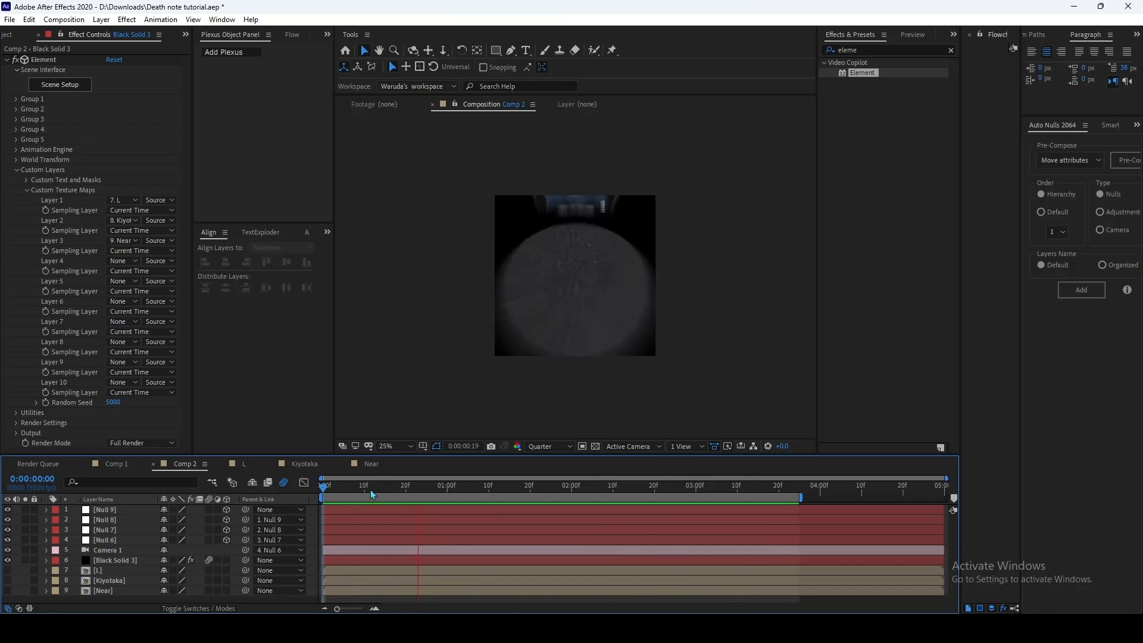
pyautogui.moveTo(370, 493); pyautogui.dragTo(382, 492)
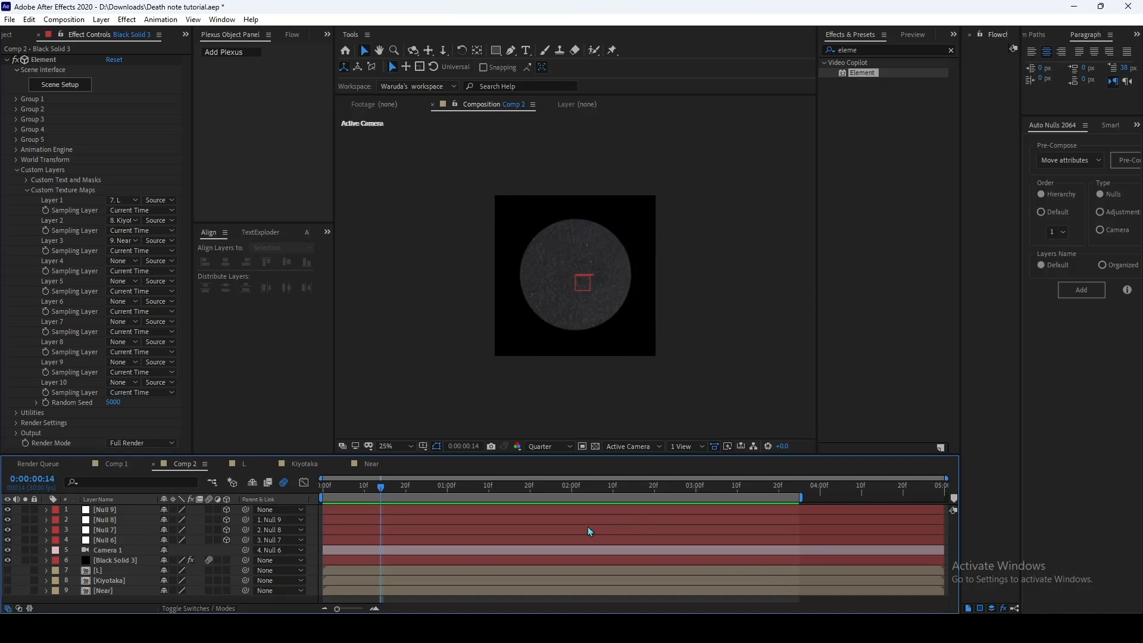
# Step: Create a white solid 1080 px wide and 1440 px high
pyautogui.hotkey('ctrl', 'y')
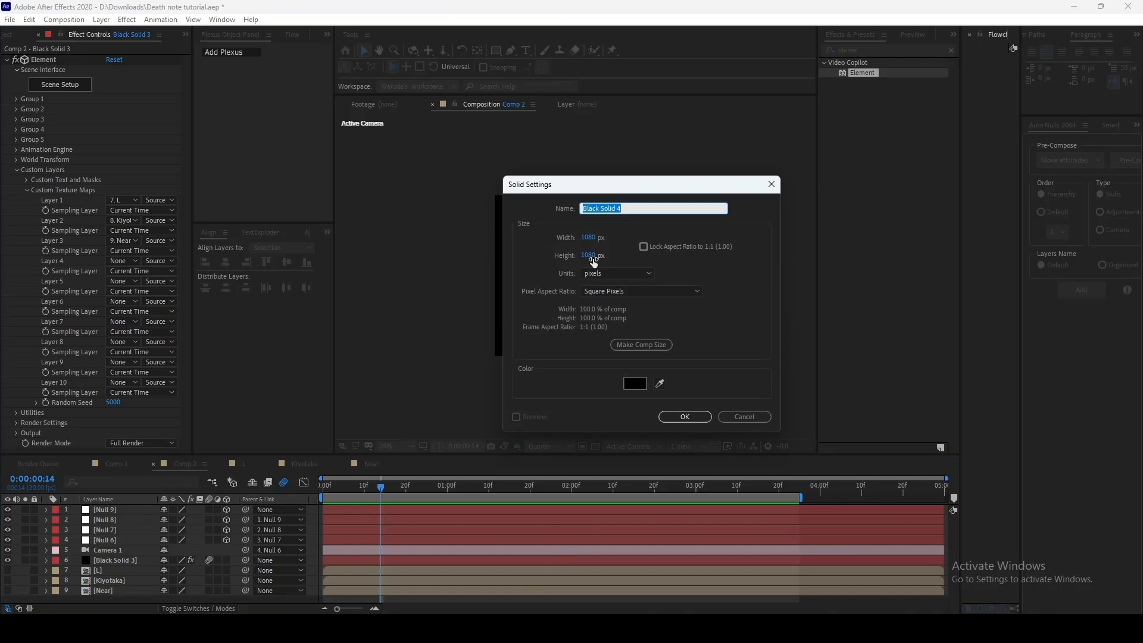
pyautogui.click(590, 255)
pyautogui.write('14')
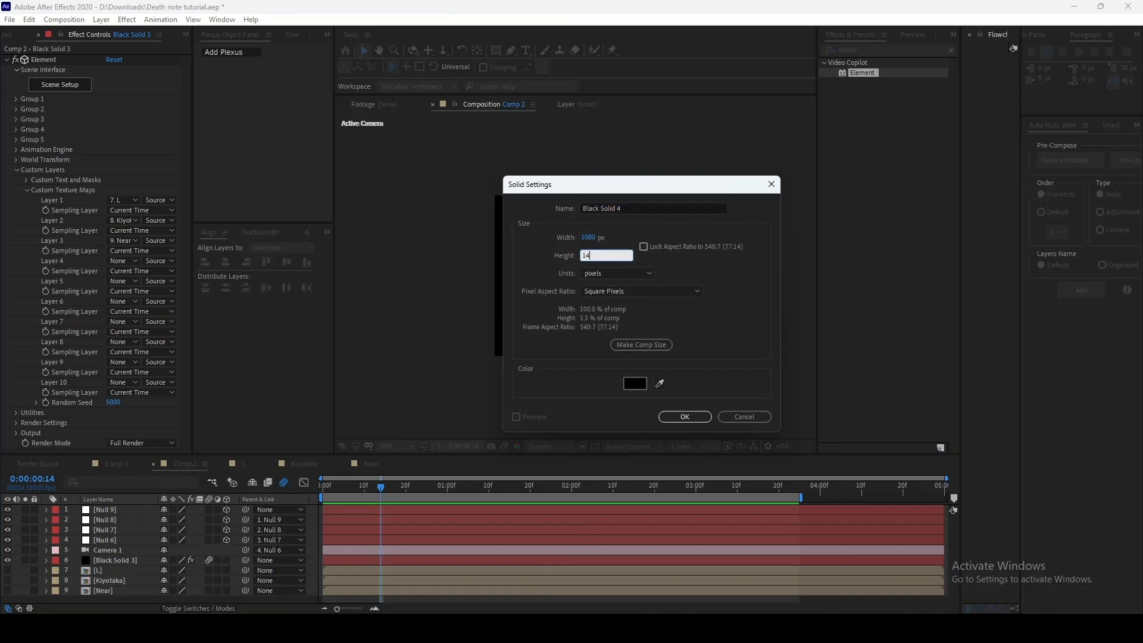
pyautogui.write('40')
pyautogui.click(644, 384)
pyautogui.click(908, 501)
pyautogui.moveTo(888, 498); pyautogui.dragTo(743, 375)
pyautogui.click(1004, 379)
pyautogui.click(706, 417)
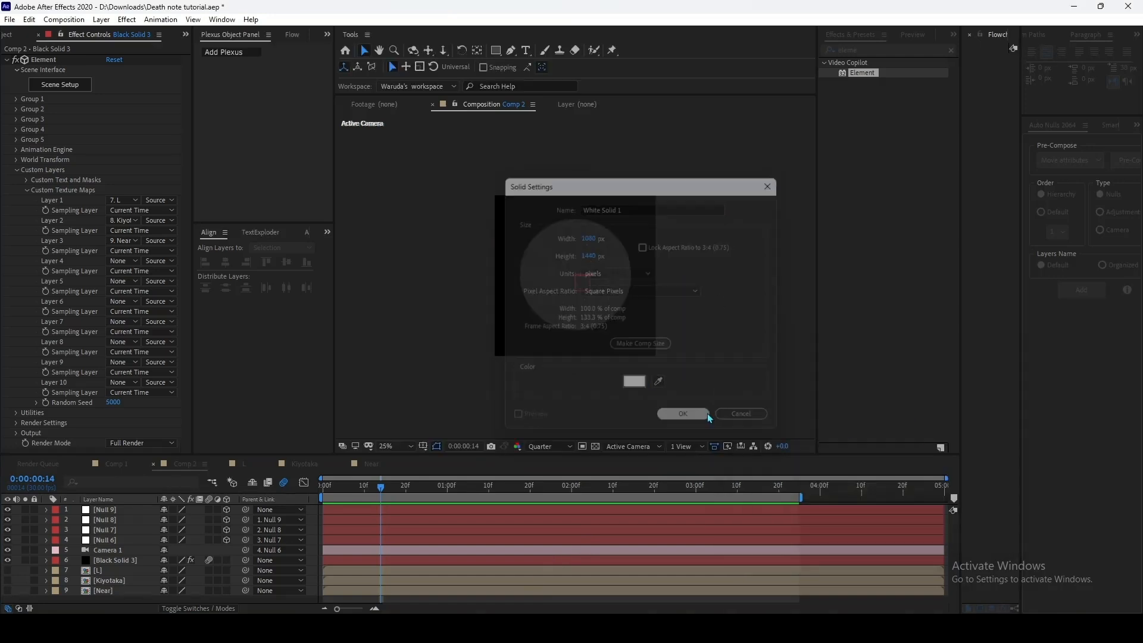
# Step: Pre-compose the white solid as "Paper" and open the new composition
pyautogui.rightClick(388, 510)
pyautogui.click(414, 444)
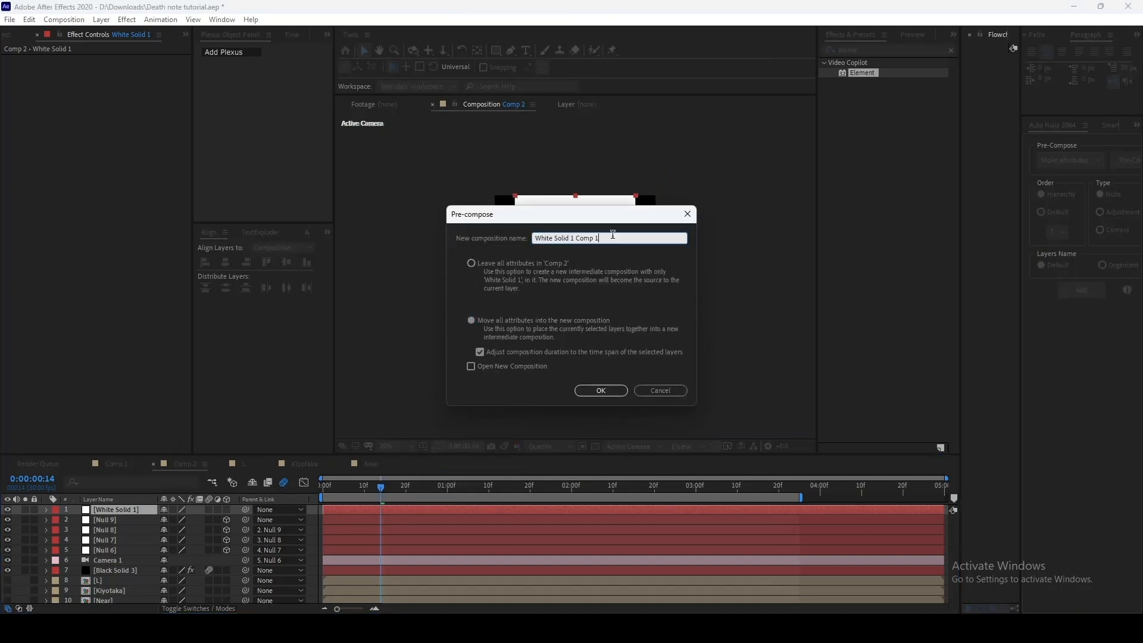
pyautogui.write('Paper')
pyautogui.press('Return')
pyautogui.doubleClick(411, 512)
# Step: Scale the white solid in the Paper composition to 68%
pyautogui.moveTo(380, 487); pyautogui.dragTo(339, 487)
pyautogui.click(382, 511)
pyautogui.press('s')
pyautogui.moveTo(177, 520); pyautogui.dragTo(172, 520)
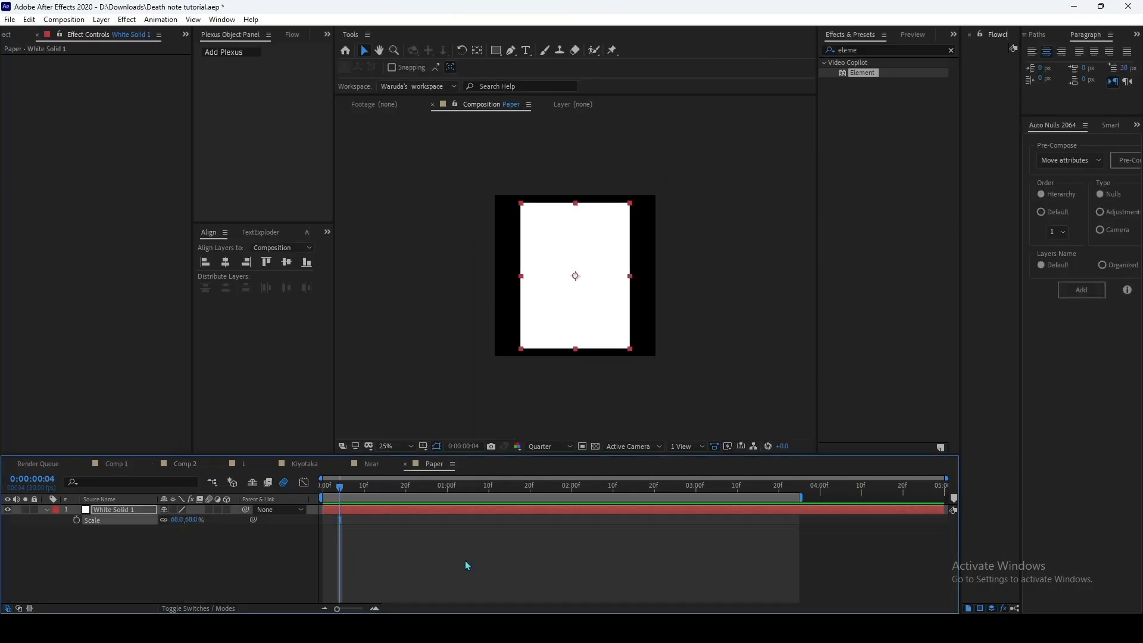
# Step: Apply a Fill effect to the white solid and set its color to pale yellow
pyautogui.click(875, 50)
pyautogui.write('fill')
pyautogui.doubleClick(866, 134)
pyautogui.click(112, 90)
pyautogui.click(909, 505)
pyautogui.click(1004, 379)
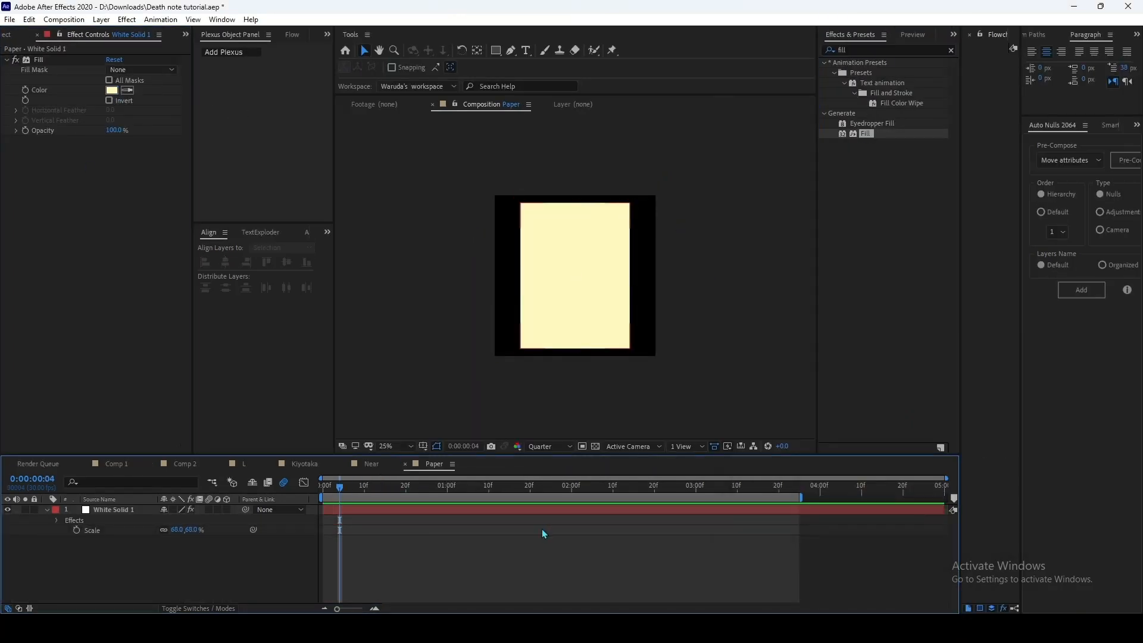
# Step: Apply Roughen Edges to the paper solid and set its Border to 141.20
pyautogui.click(554, 510)
pyautogui.click(888, 51)
pyautogui.write('rough')
pyautogui.doubleClick(884, 93)
pyautogui.moveTo(115, 170); pyautogui.dragTo(960, 237)
pyautogui.click(459, 560)
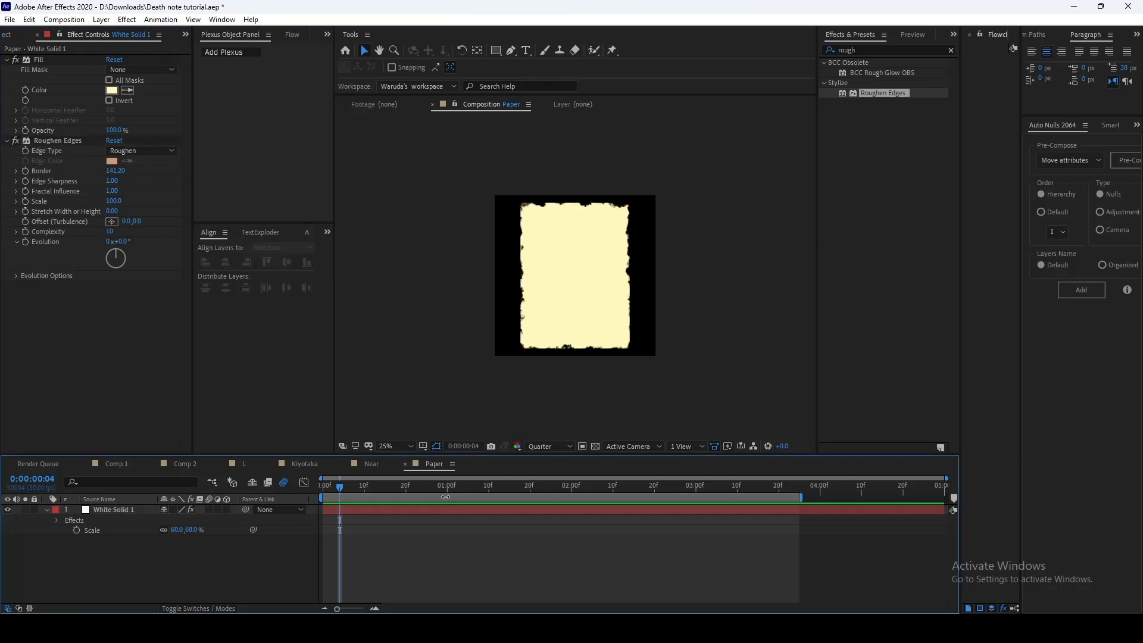
# Step: Add the Near composition above the paper solid and scale it to 49%
pyautogui.click(8, 34)
pyautogui.click(34, 223)
pyautogui.moveTo(33, 223); pyautogui.dragTo(146, 520)
pyautogui.press('s')
pyautogui.scroll(2, 536, 333)
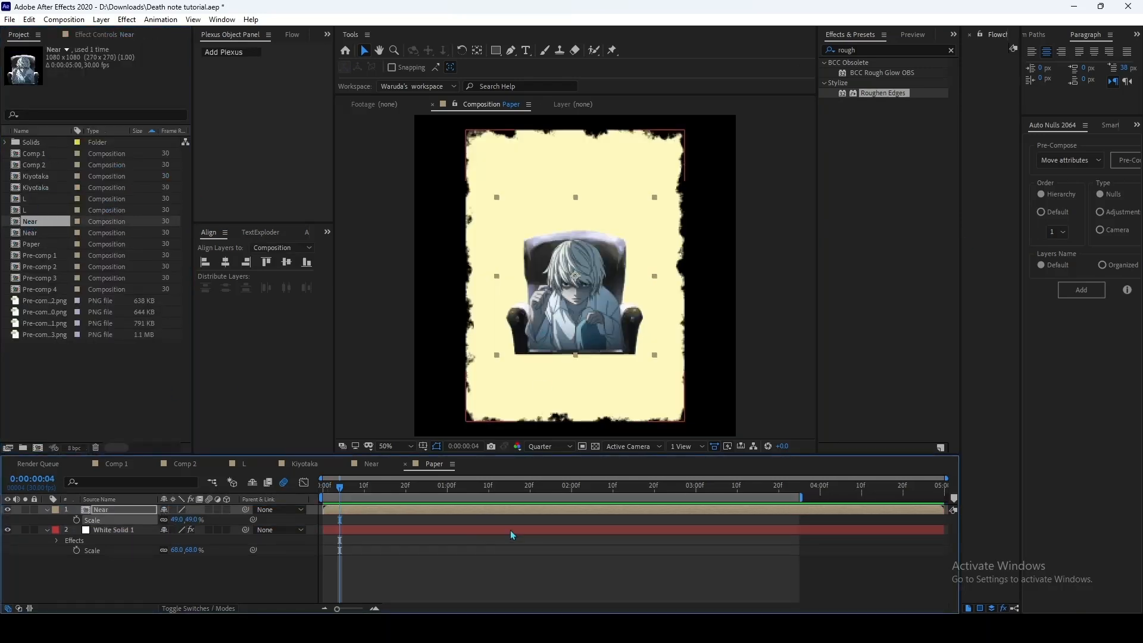
# Step: Apply Roughen Edges to the Near layer and set its Border to 79.10 and Complexity to 9
pyautogui.click(511, 510)
pyautogui.doubleClick(884, 94)
pyautogui.moveTo(110, 90); pyautogui.dragTo(532, 90)
pyautogui.moveTo(109, 150); pyautogui.dragTo(149, 150)
# Step: Apply the Tritone effect to the Near layer and set its midtones to neutral gray for a black-and-white look
pyautogui.click(536, 510)
pyautogui.click(864, 50)
pyautogui.write('trit')
pyautogui.moveTo(871, 113); pyautogui.dragTo(115, 316)
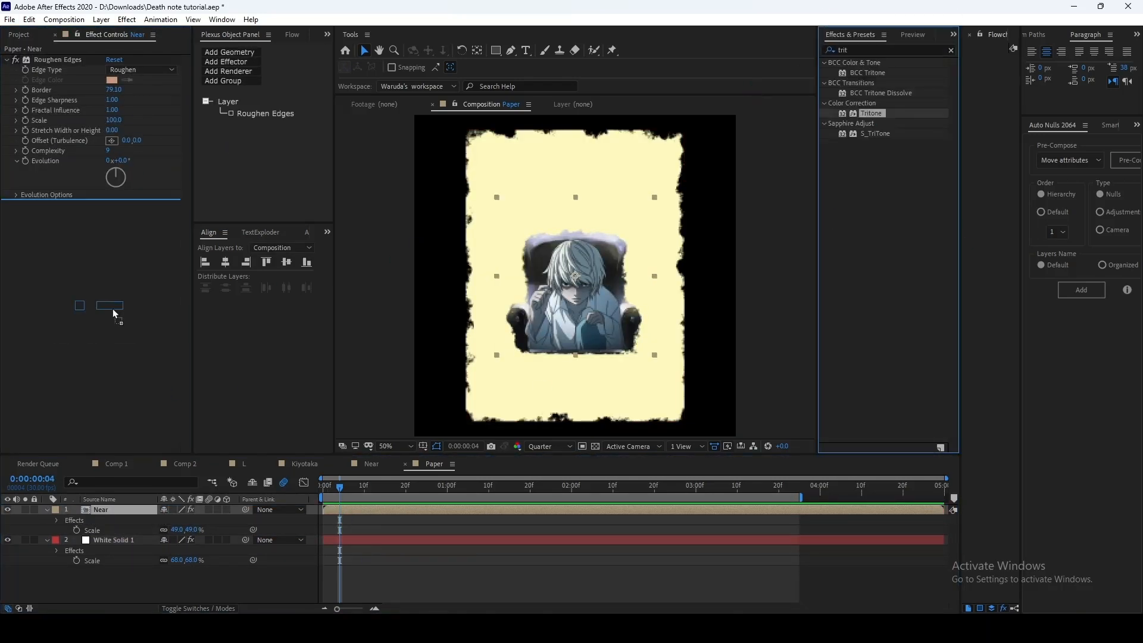
pyautogui.click(112, 225)
pyautogui.moveTo(798, 437); pyautogui.dragTo(655, 431)
pyautogui.click(1005, 377)
# Step: Switch the preview resolution to Full and set the Roughen Edges Border on the white paper solid to 141.20
pyautogui.click(550, 447)
pyautogui.click(553, 472)
pyautogui.click(524, 540)
pyautogui.moveTo(113, 171); pyautogui.dragTo(357, 173)
pyautogui.click(513, 577)
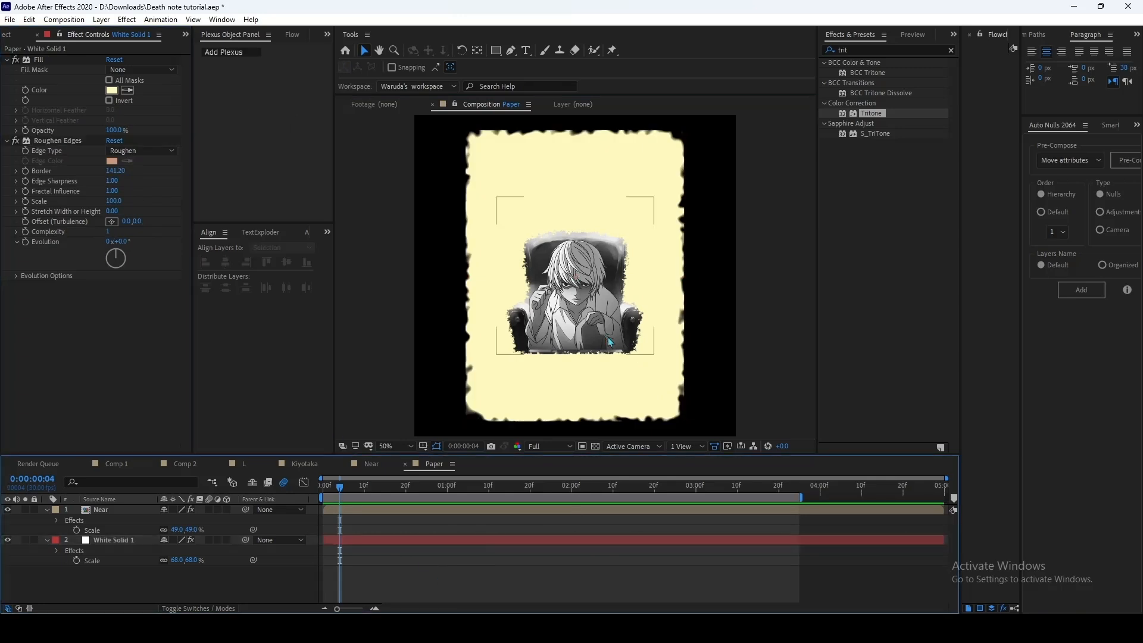
# Step: Draw an unfilled rectangular frame around the Near image and give it a thick black stroke
pyautogui.click(496, 51)
pyautogui.moveTo(506, 219); pyautogui.dragTo(647, 353)
pyautogui.moveTo(457, 67); pyautogui.dragTo(465, 68)
pyautogui.click(439, 68)
pyautogui.click(1005, 377)
pyautogui.click(432, 538)
# Step: Add a text layer reading WANTED near the top of the paper
pyautogui.click(526, 51)
pyautogui.click(531, 165)
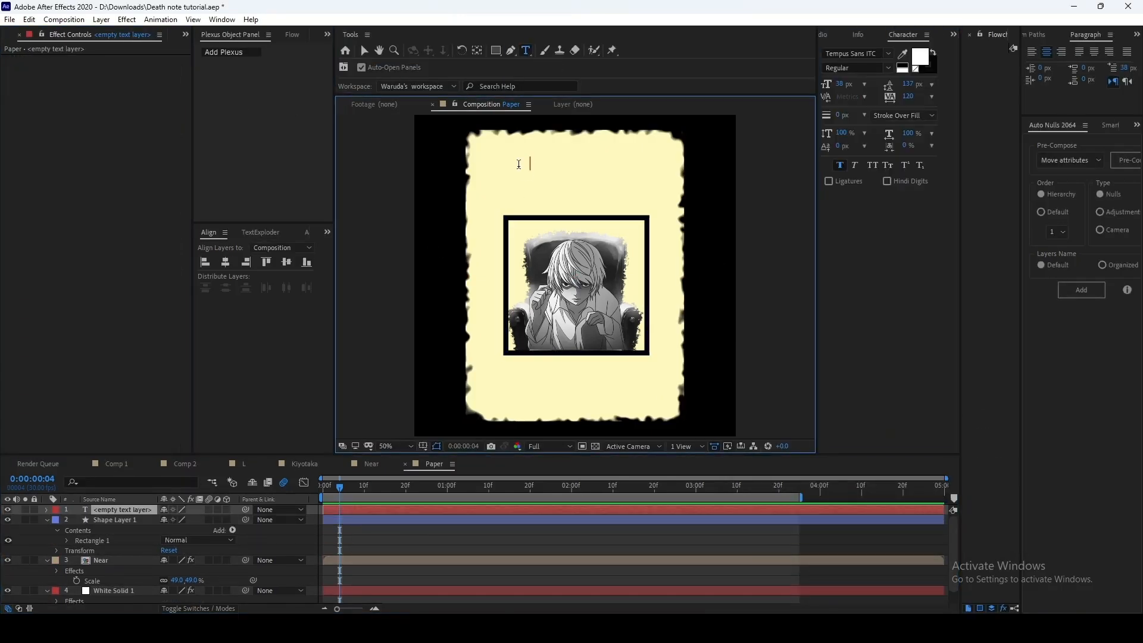
pyautogui.write('WANTEED')
pyautogui.press('BackSpace')
pyautogui.press('BackSpace')
pyautogui.write('D')
# Step: Make the WANTED text black at 102 px, center it horizontally in the composition, and save the project
pyautogui.click(920, 57)
pyautogui.click(1002, 379)
pyautogui.click(225, 262)
pyautogui.moveTo(844, 84); pyautogui.dragTo(864, 84)
pyautogui.click(501, 512)
pyautogui.press('F2')
pyautogui.hotkey('ctrl', 's')
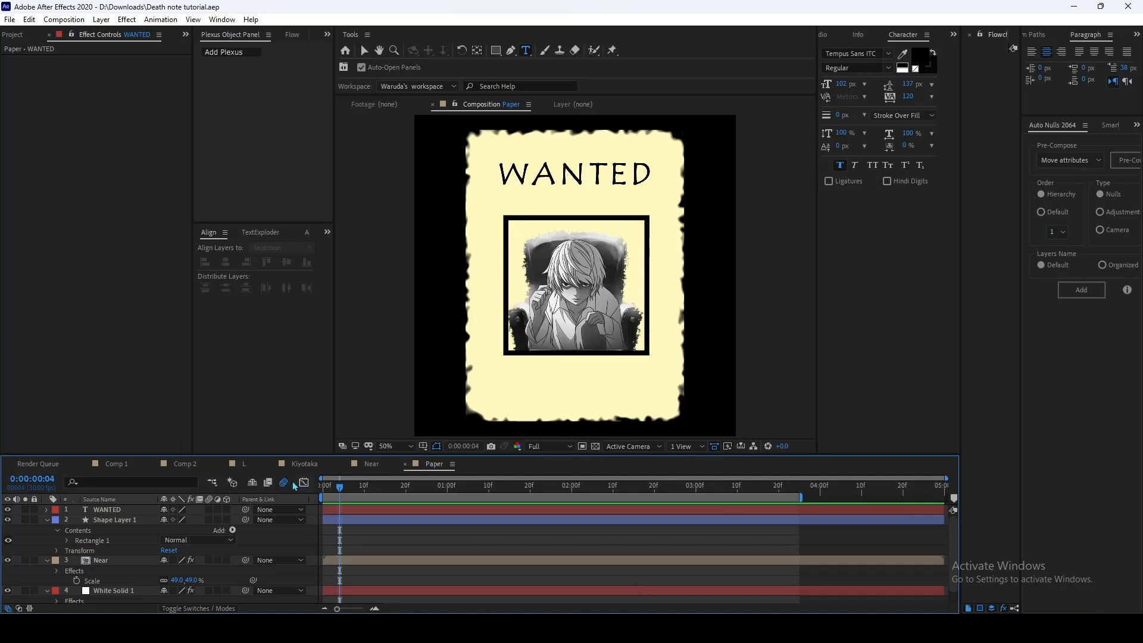
# Step: Place the Paper composition as the top layer of Comp 2 and hide it
pyautogui.click(194, 465)
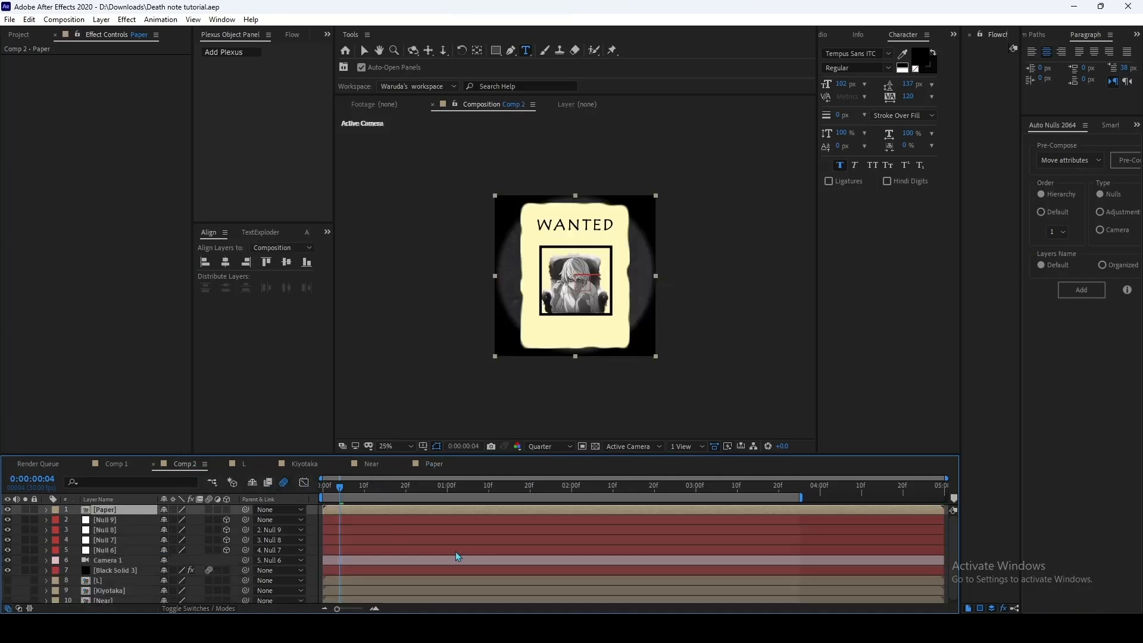
pyautogui.click(8, 510)
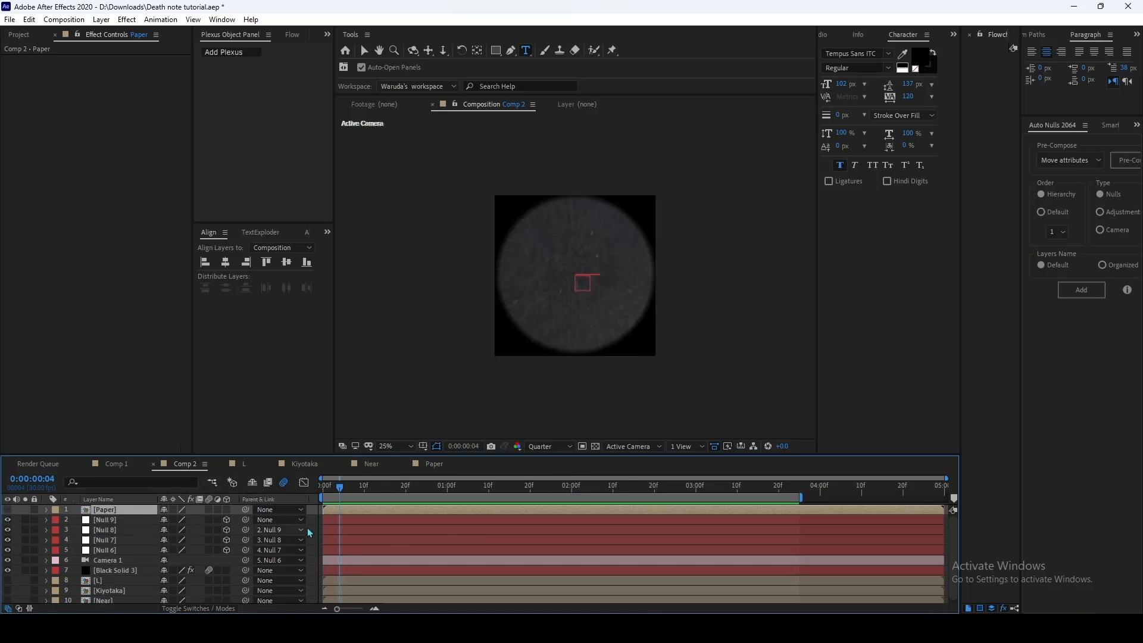
# Step: Assign the Paper layer to Layer 4 of the custom texture maps in Black Solid 3's Element effect
pyautogui.click(359, 567)
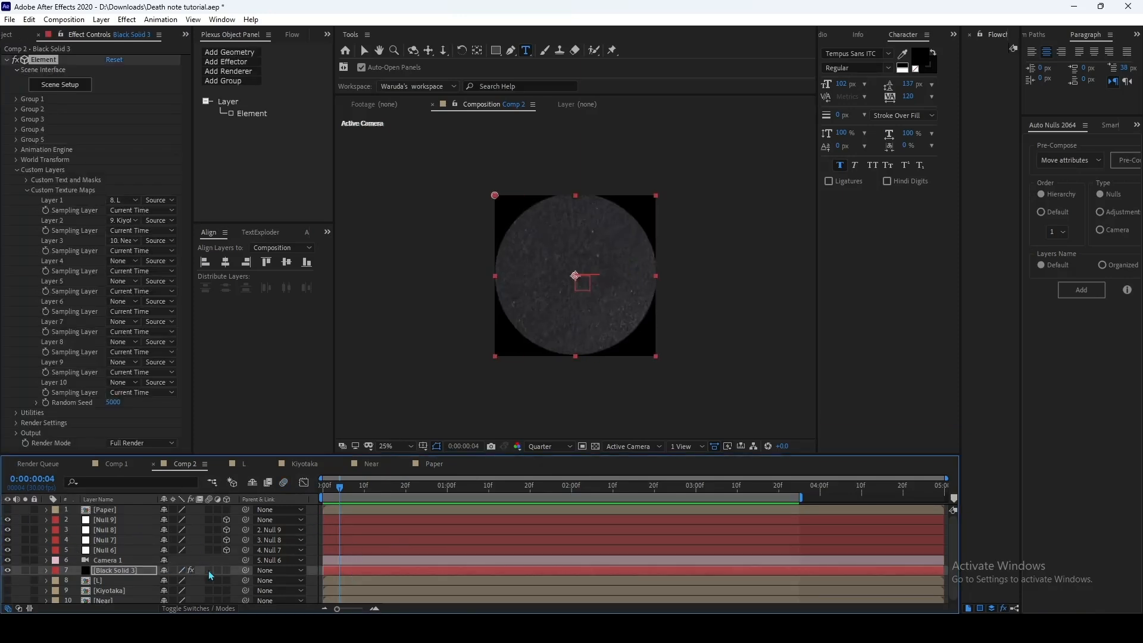
pyautogui.click(123, 262)
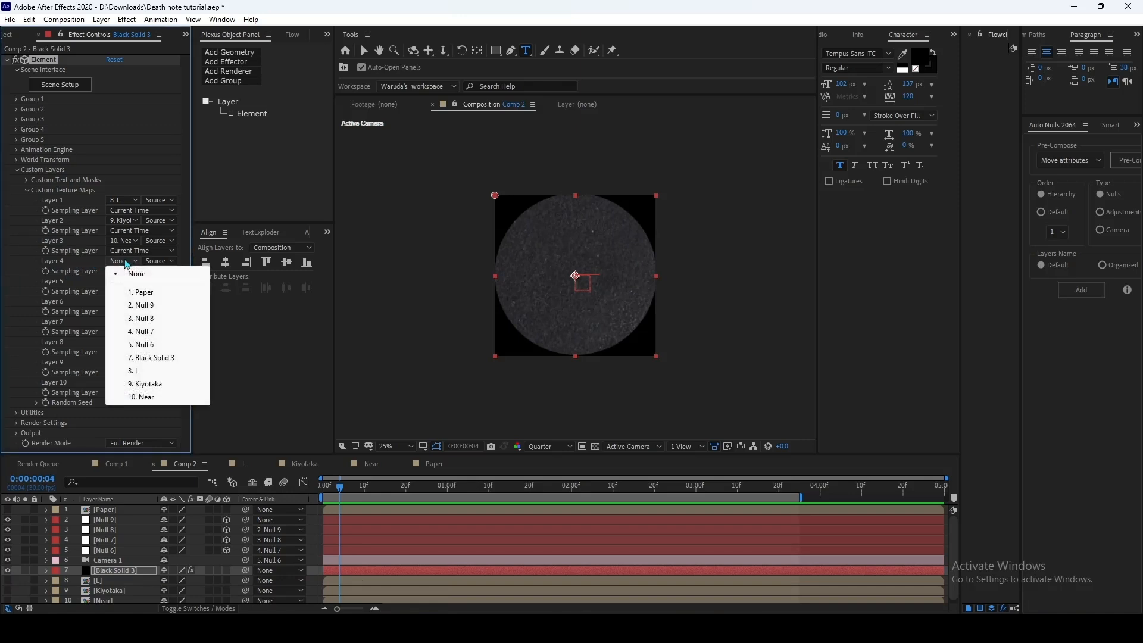
pyautogui.click(143, 292)
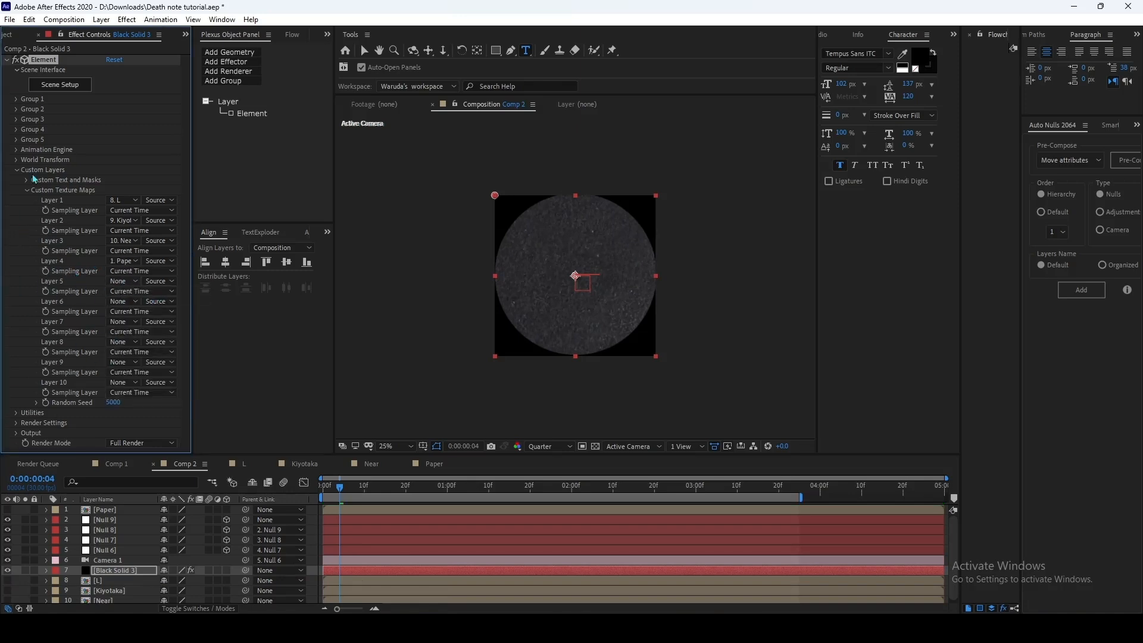
# Step: Create a new plane model in the Element scene and raise it to Y 0.57 so it lies on the tabletop
pyautogui.click(53, 89)
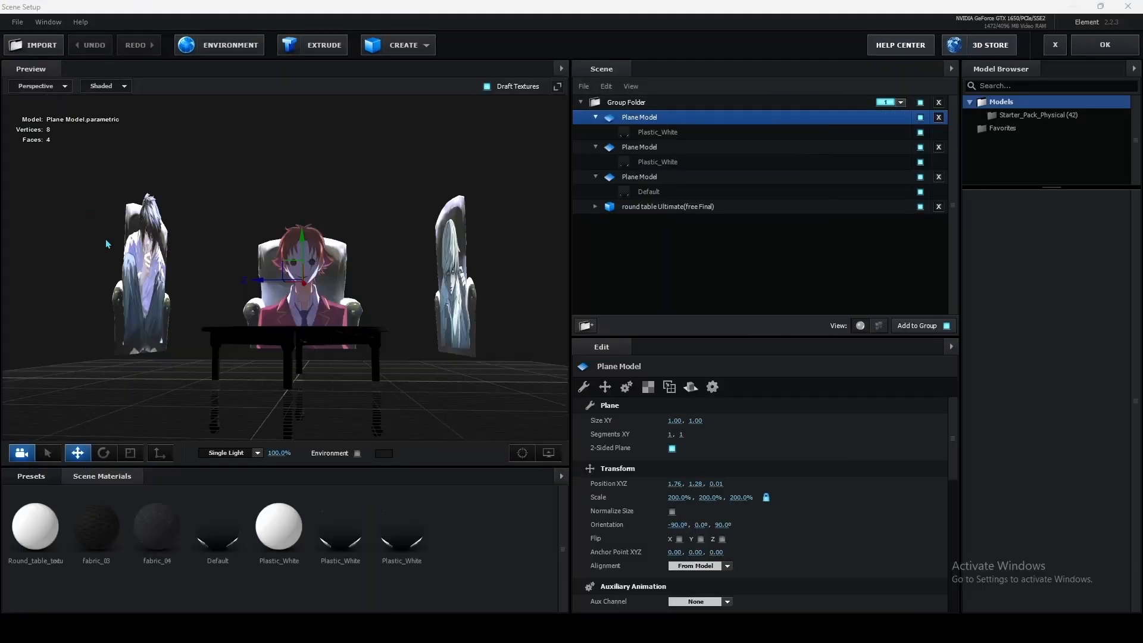
pyautogui.moveTo(351, 174)
pyautogui.mouseDown()
pyautogui.moveTo(368, 184)
pyautogui.moveTo(371, 170)
pyautogui.mouseUp()
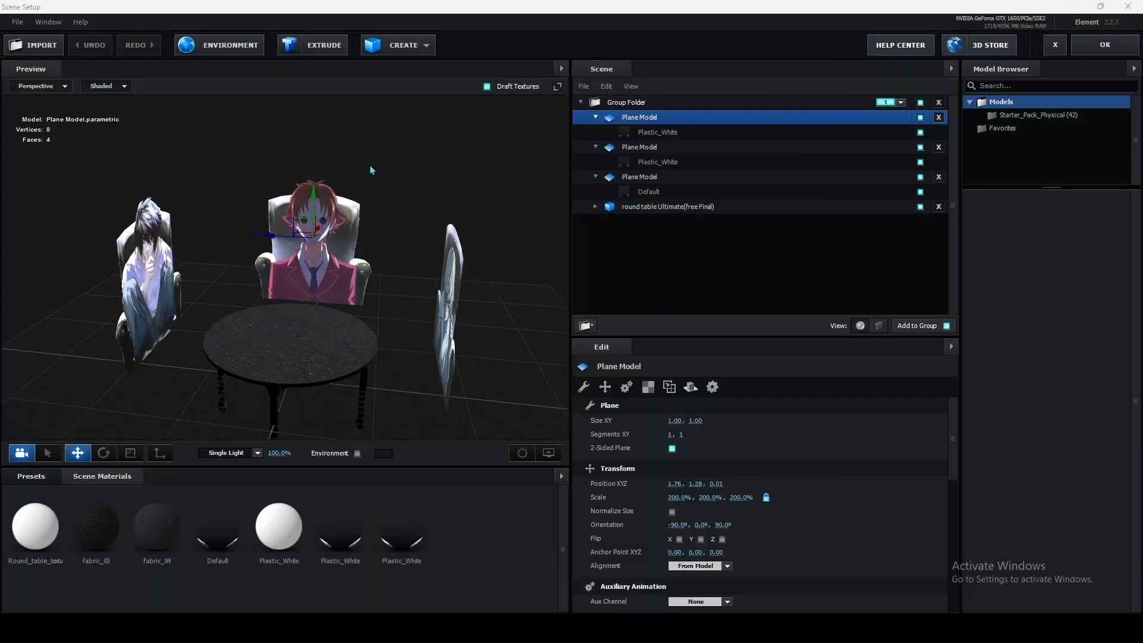
pyautogui.click(398, 55)
pyautogui.click(503, 72)
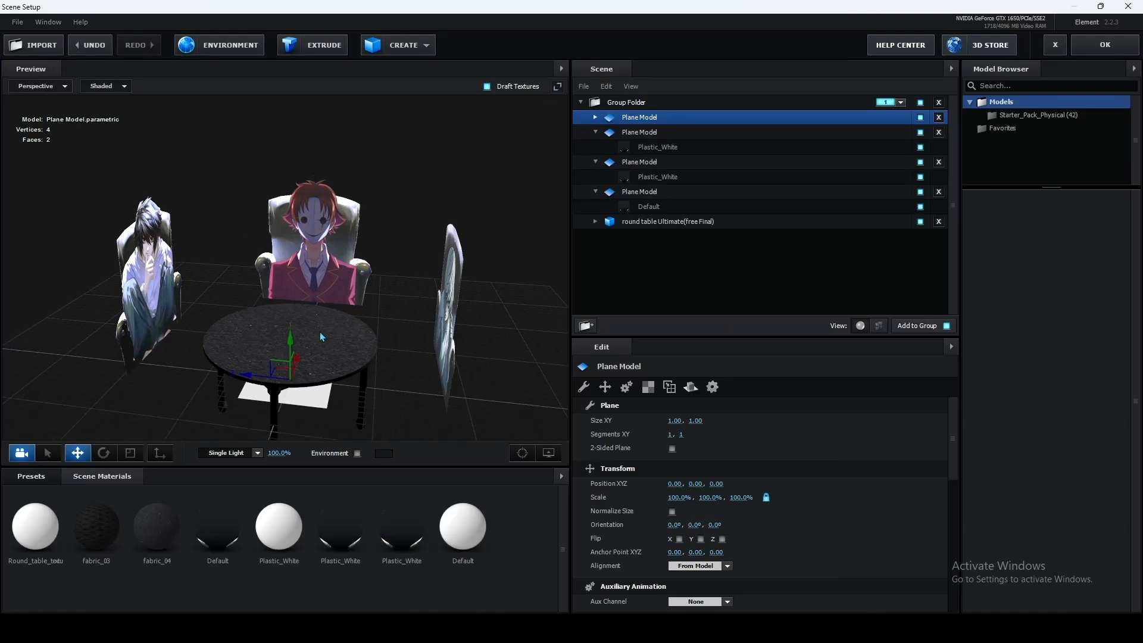
pyautogui.moveTo(376, 405); pyautogui.dragTo(383, 394)
pyautogui.moveTo(298, 343); pyautogui.dragTo(298, 292)
pyautogui.moveTo(350, 375); pyautogui.dragTo(354, 452)
# Step: Set the diffuse texture of the new plane's Default material to Custom Layer 4 [Paper]
pyautogui.click(596, 117)
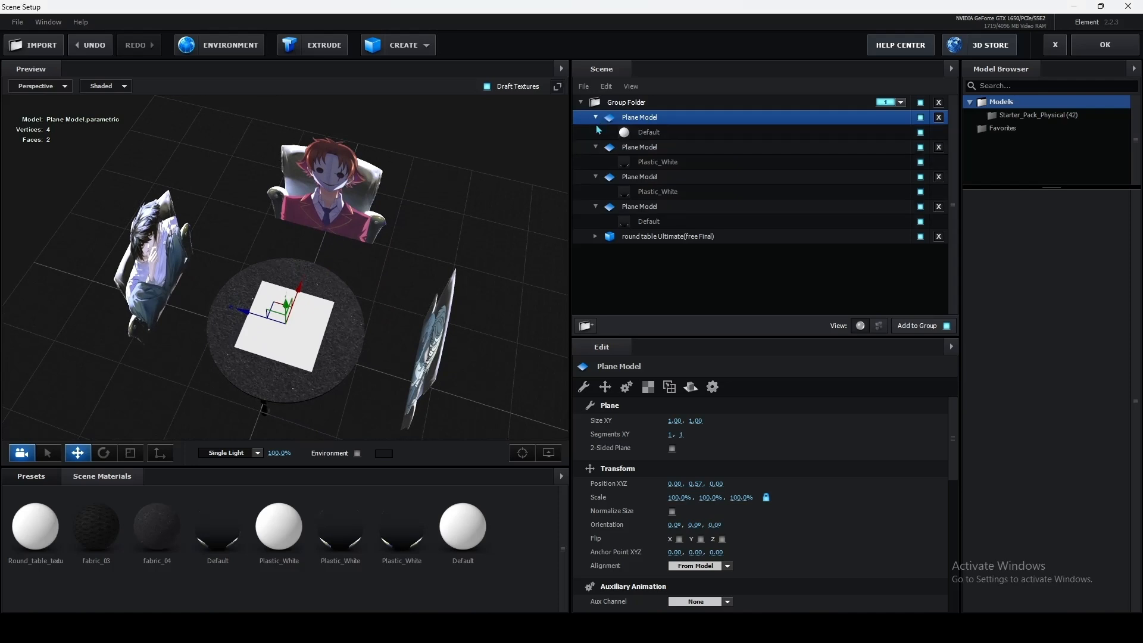
pyautogui.click(670, 139)
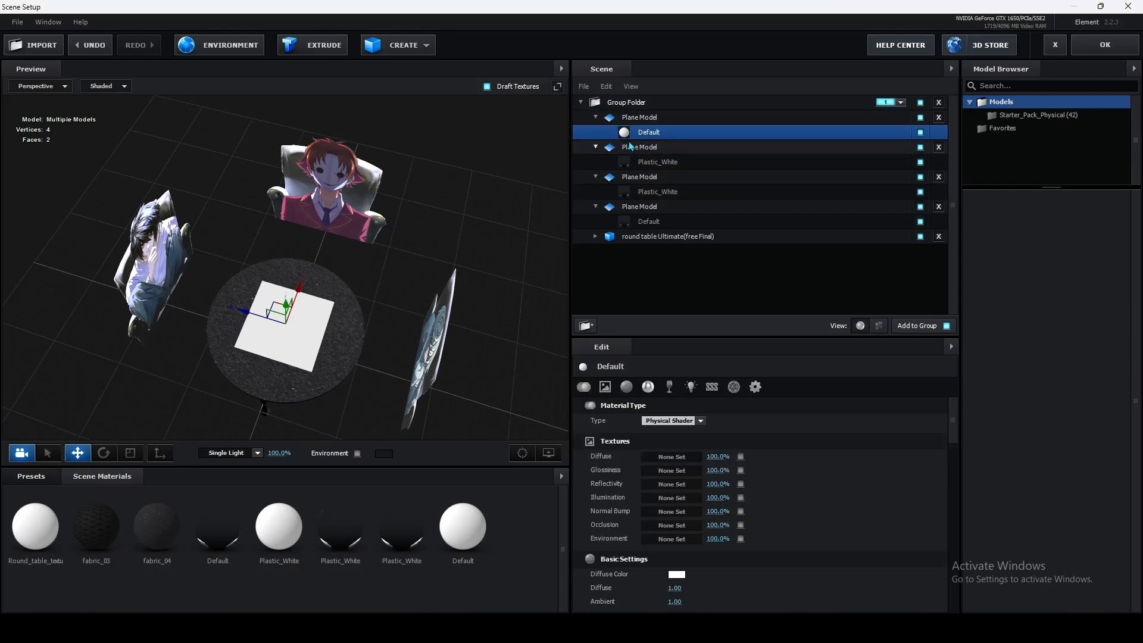
pyautogui.click(681, 457)
pyautogui.click(684, 387)
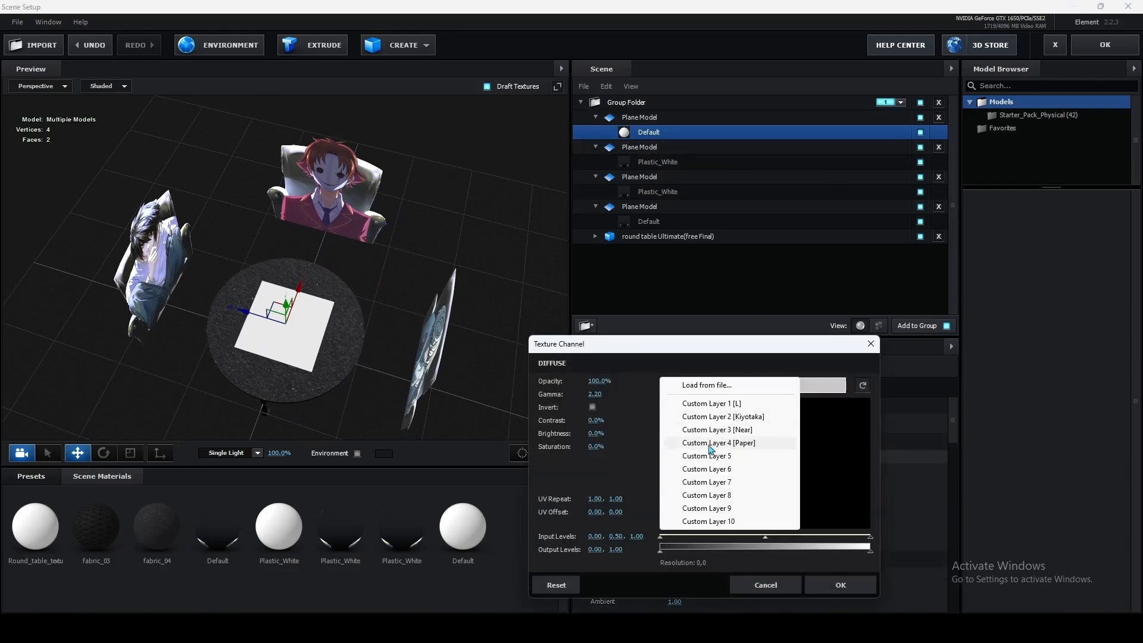
pyautogui.click(700, 445)
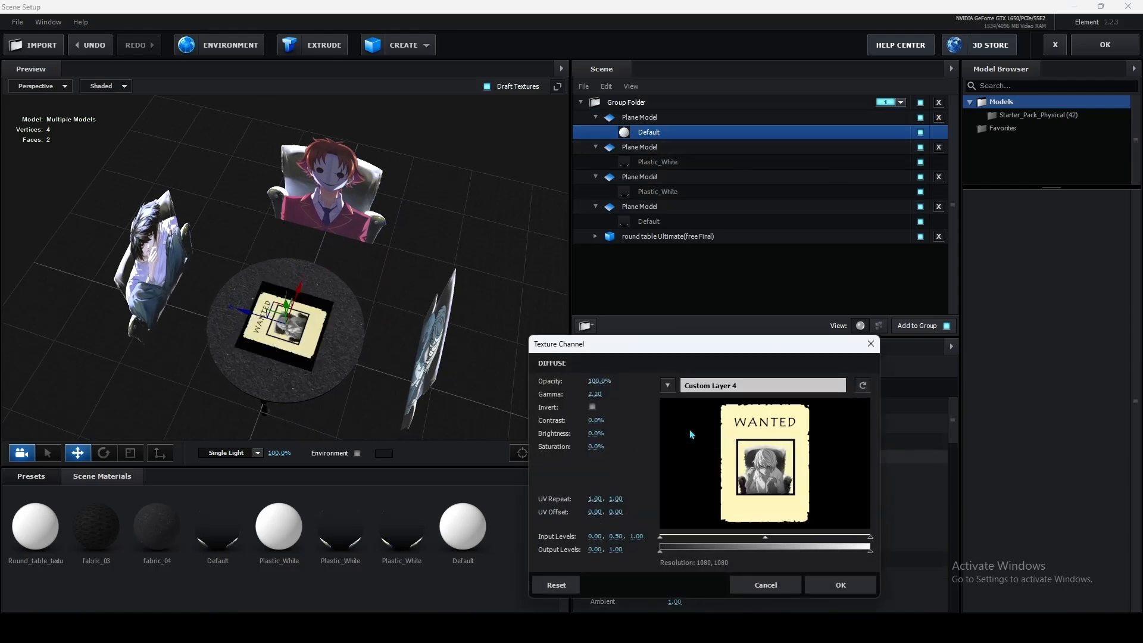
pyautogui.click(840, 586)
# Step: Set the paper material's Alpha Threshold to 0.33 to cut out the black background, and accept the scene setup
pyautogui.moveTo(494, 244); pyautogui.dragTo(496, 216)
pyautogui.scroll(-5, 734, 465)
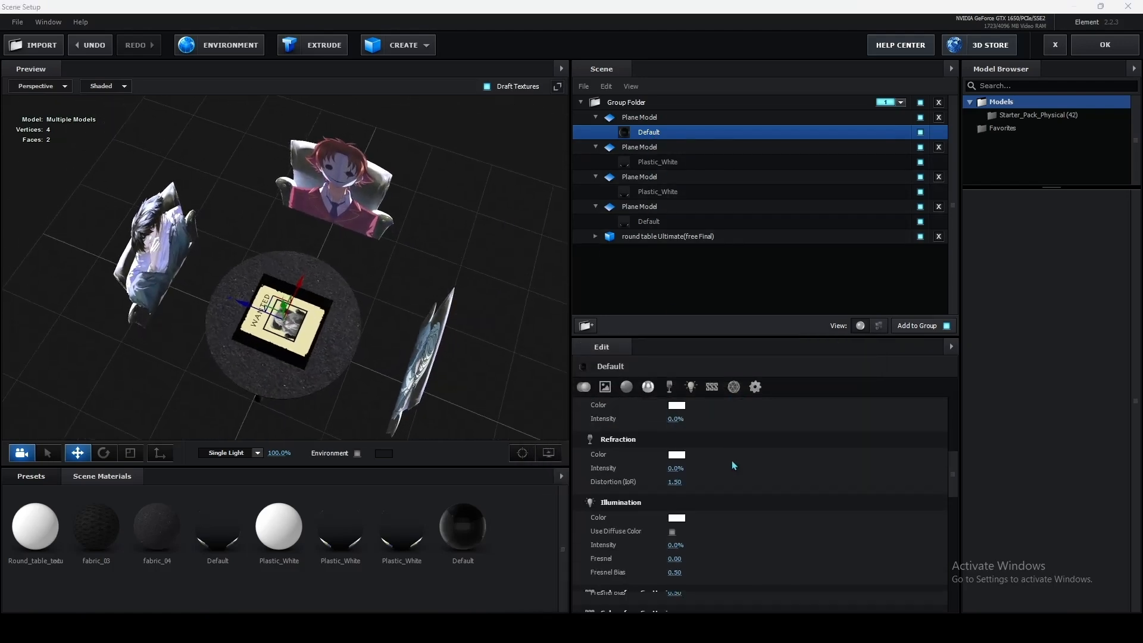
pyautogui.scroll(-5, 733, 465)
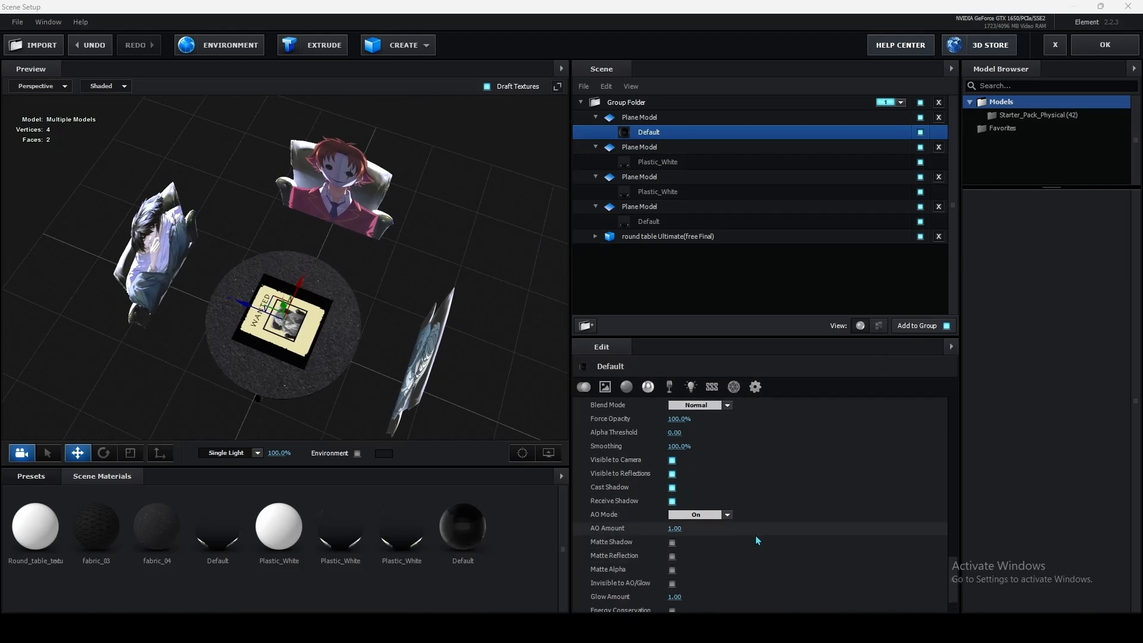
pyautogui.moveTo(677, 435); pyautogui.dragTo(685, 434)
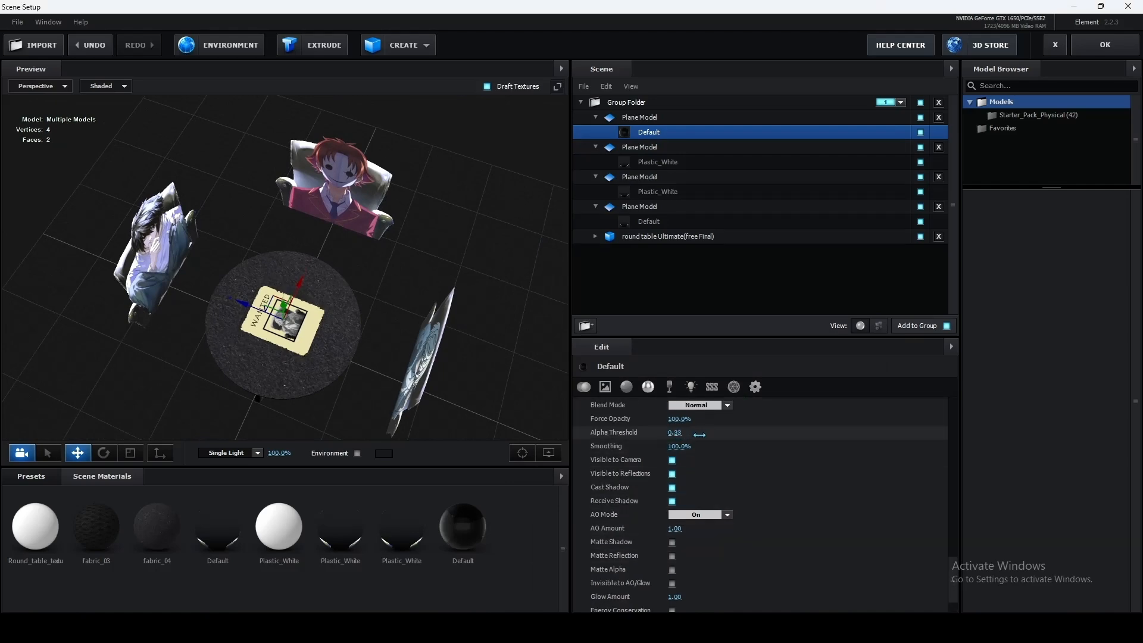
pyautogui.moveTo(439, 258); pyautogui.dragTo(441, 223)
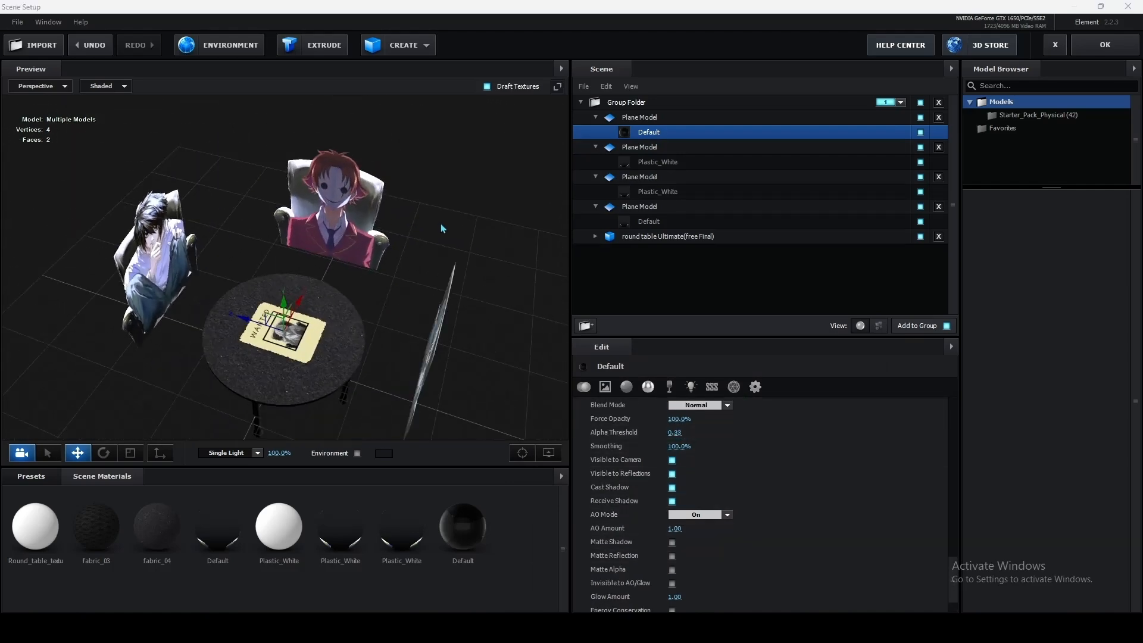
pyautogui.click(1121, 39)
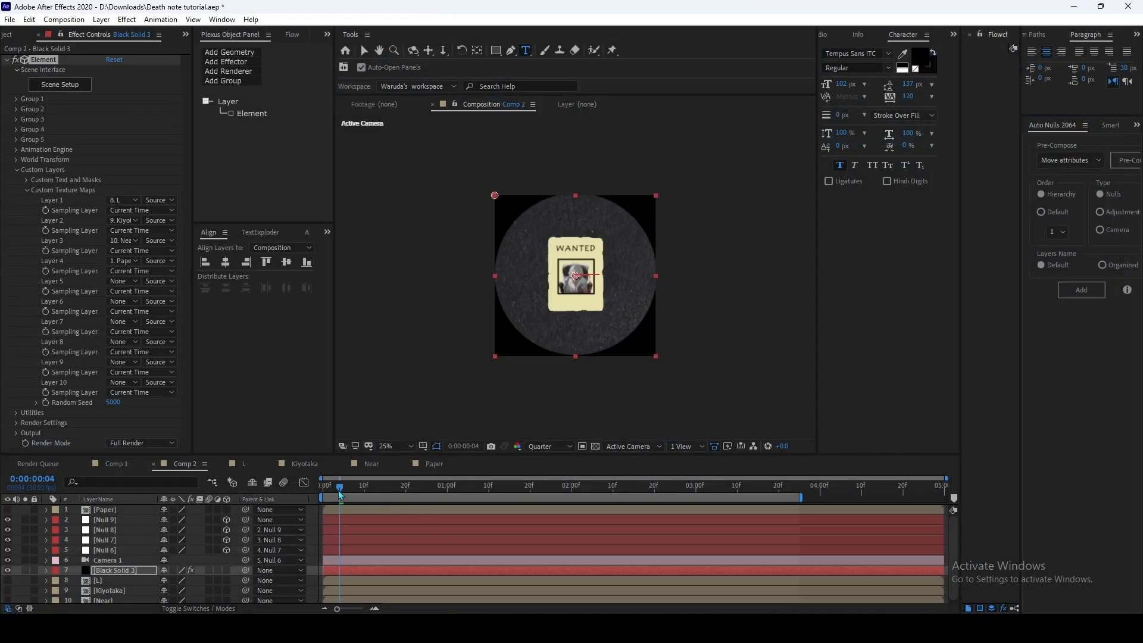
# Step: Preview the animation from the first frame, then enable motion blur on Black Solid 3 and save
pyautogui.moveTo(340, 494); pyautogui.dragTo(316, 496)
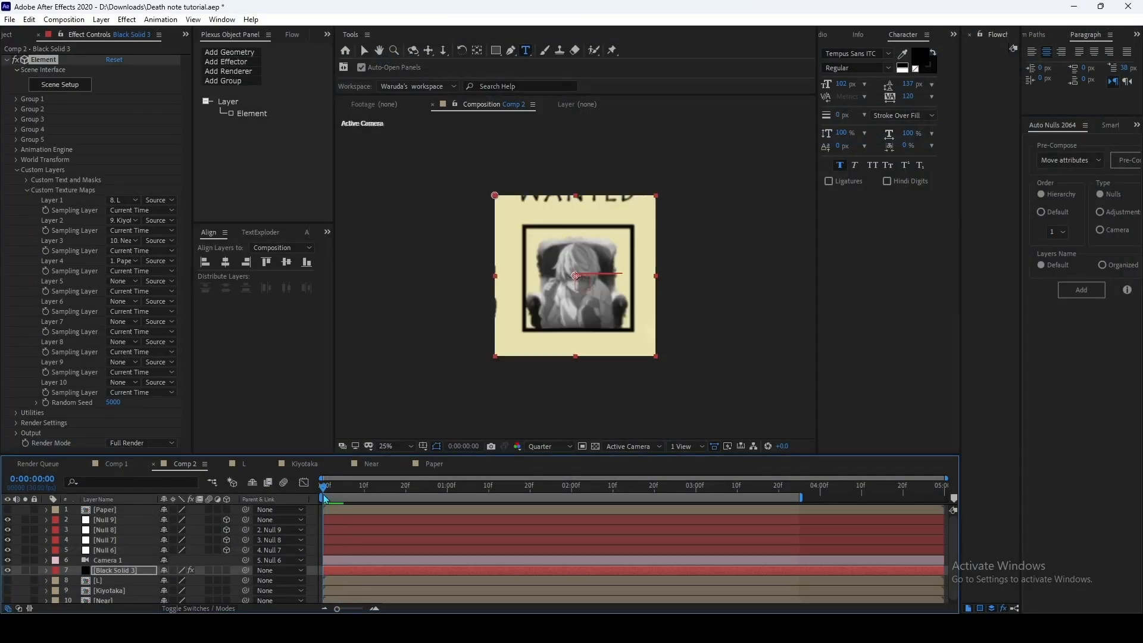
pyautogui.press('space')
pyautogui.press('space')
pyautogui.click(209, 570)
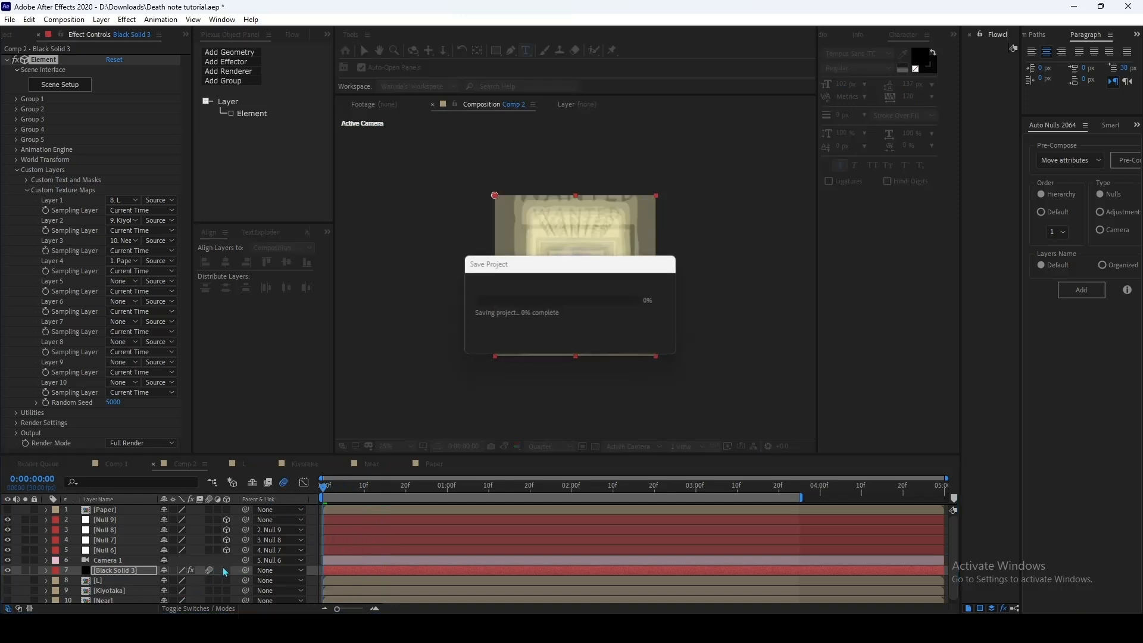
# Step: Set Null 6's first Position keyframe to Y 833.0, preview the camera move, and save the project
pyautogui.click(348, 547)
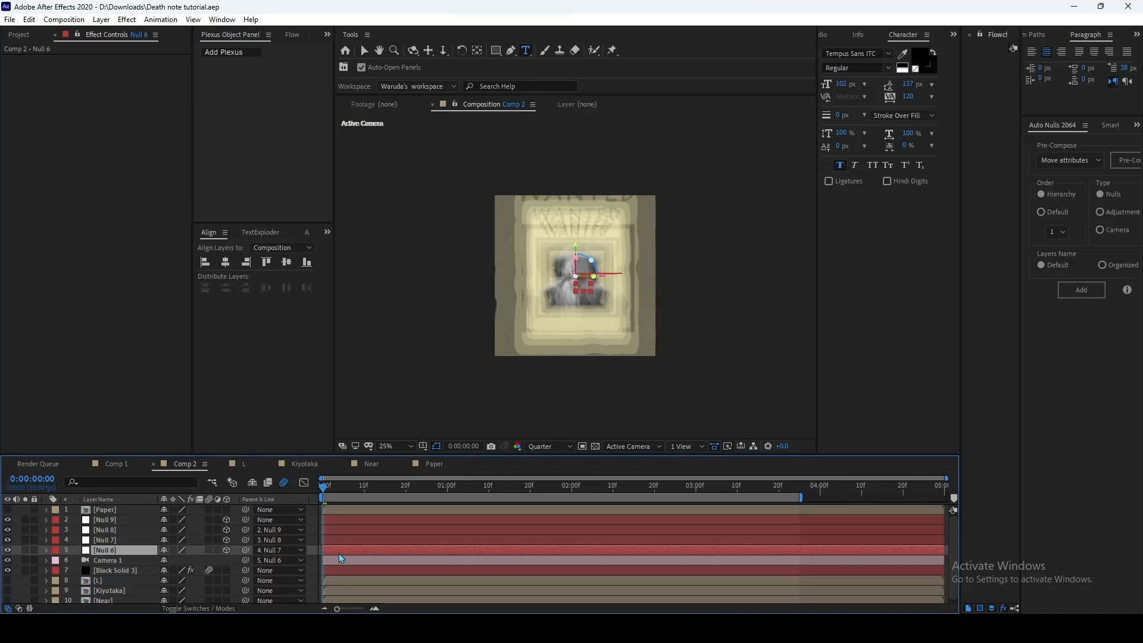
pyautogui.press('p')
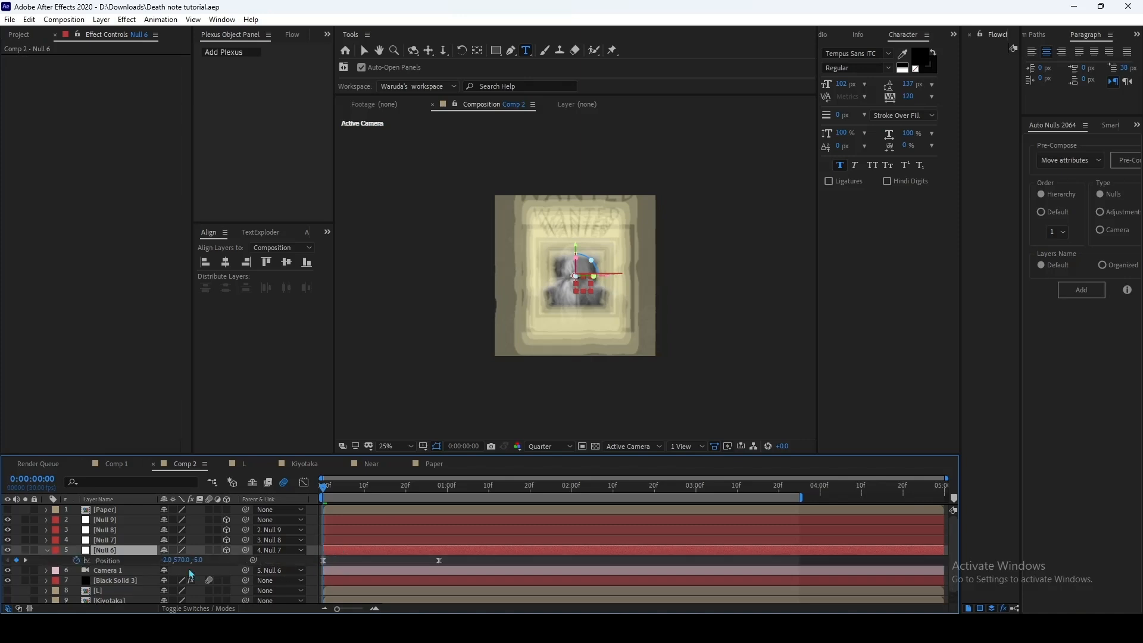
pyautogui.moveTo(184, 561); pyautogui.dragTo(340, 561)
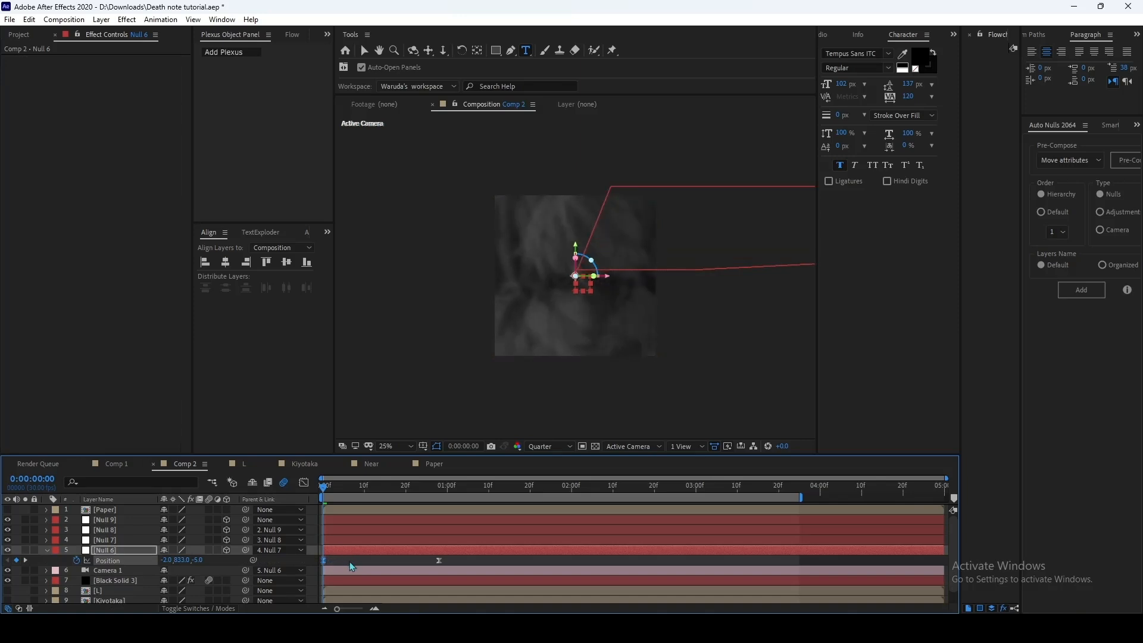
pyautogui.click(349, 562)
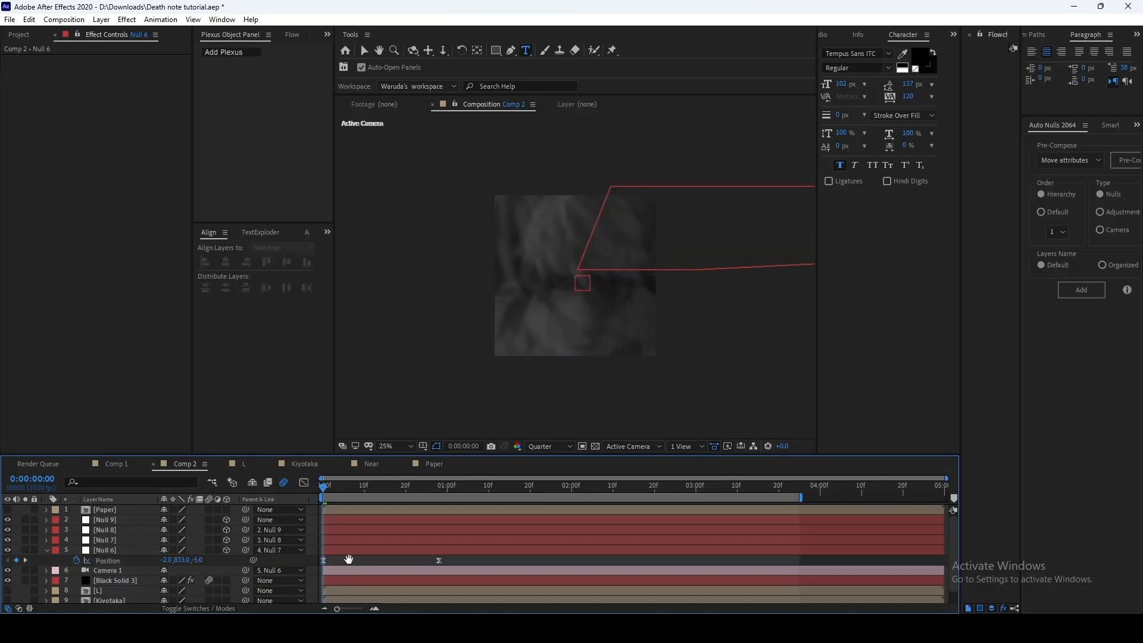
pyautogui.press('space')
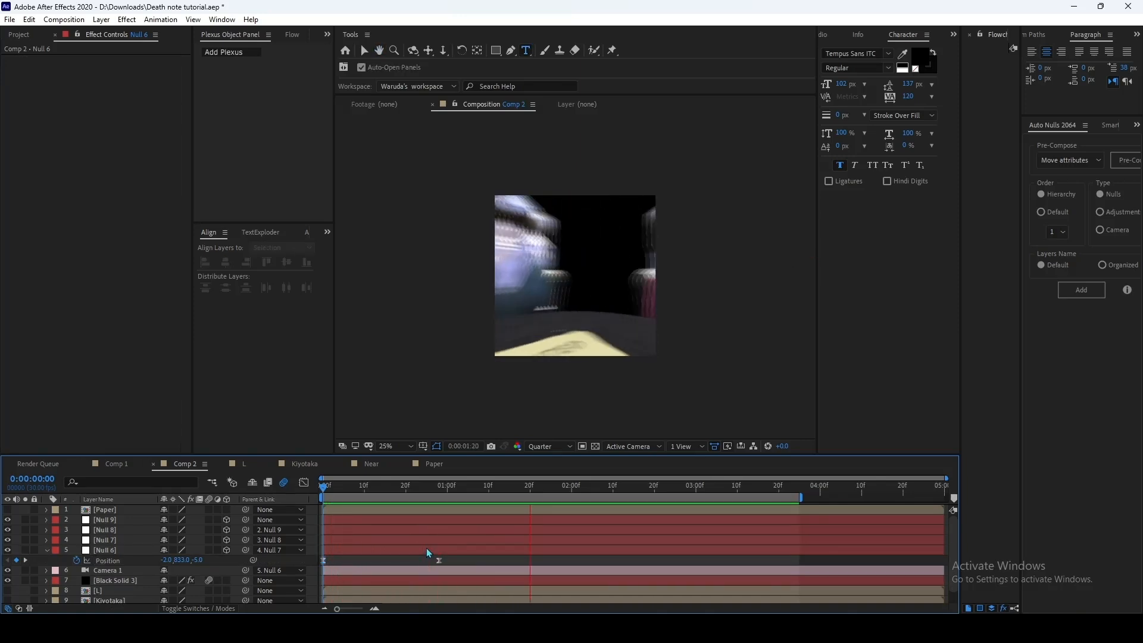
pyautogui.click(438, 483)
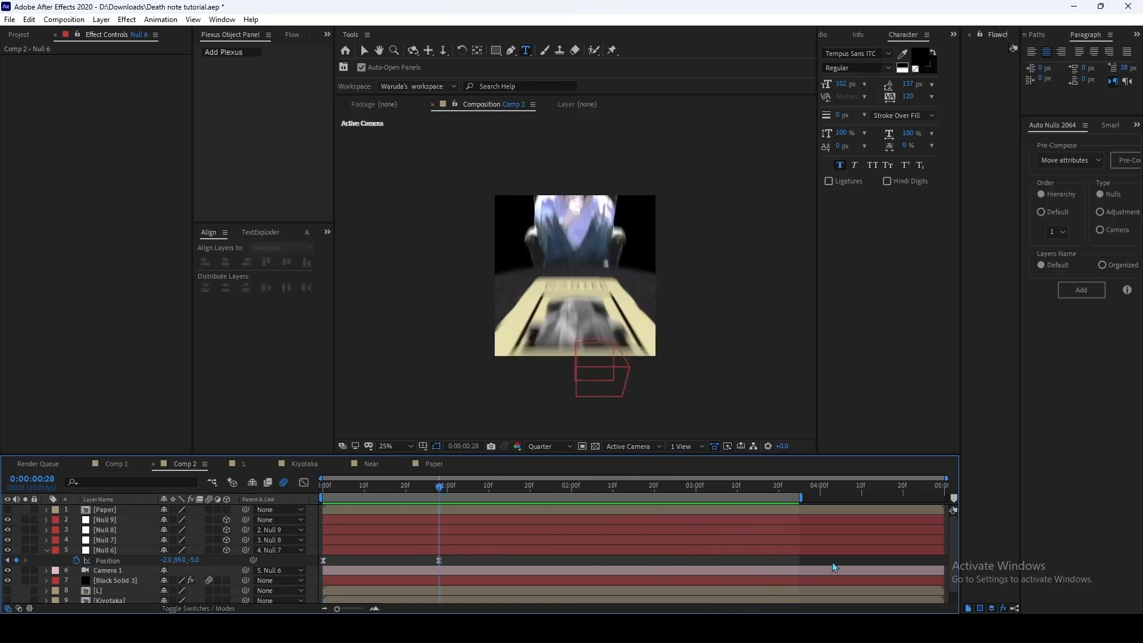
pyautogui.hotkey('ctrl', 's')
# Step: Add an adjustment layer above the Paper layer in Comp 2 and return the playhead to the first frame
pyautogui.click(442, 513)
pyautogui.rightClick(821, 568)
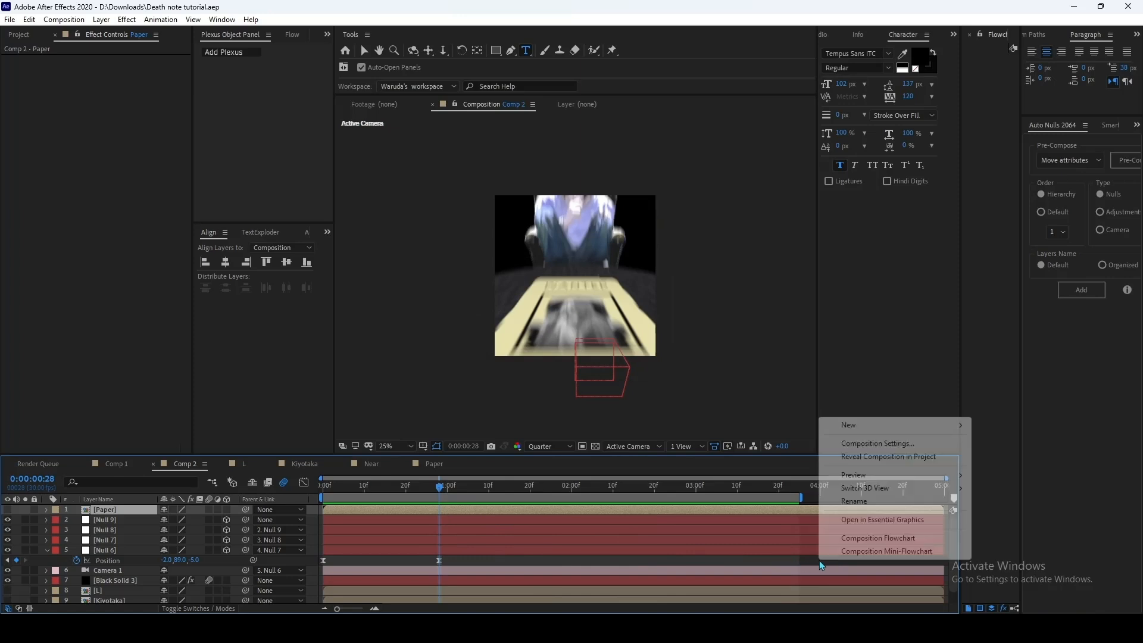
pyautogui.moveTo(853, 428)
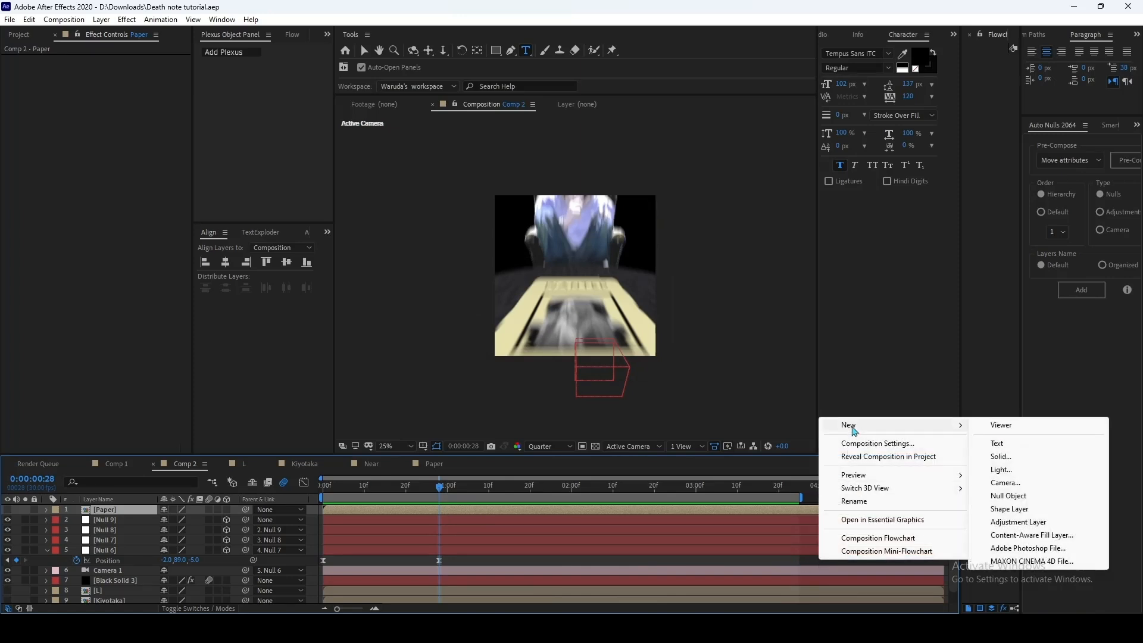
pyautogui.click(1014, 522)
pyautogui.moveTo(423, 489); pyautogui.dragTo(321, 490)
# Step: Find the S_Shake effect and apply it to the new adjustment layer
pyautogui.click(954, 36)
pyautogui.click(976, 71)
pyautogui.click(875, 50)
pyautogui.write('Shake')
pyautogui.press('BackSpace')
pyautogui.press('BackSpace')
pyautogui.press('BackSpace')
pyautogui.press('BackSpace')
pyautogui.press('BackSpace')
pyautogui.write('s_sha')
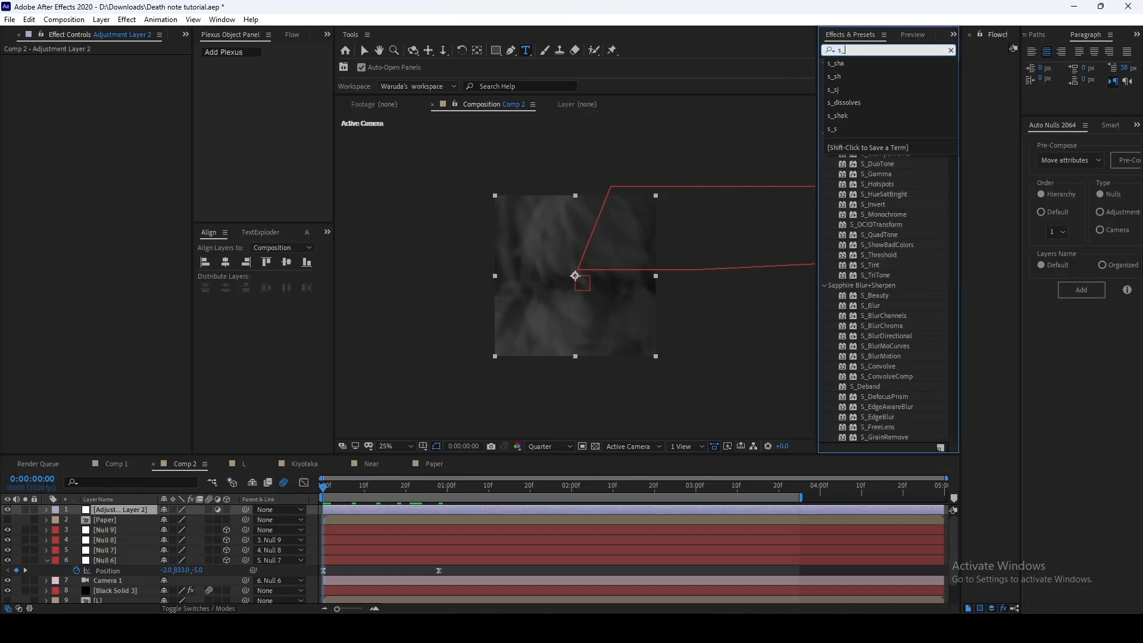
pyautogui.moveTo(873, 93); pyautogui.dragTo(96, 196)
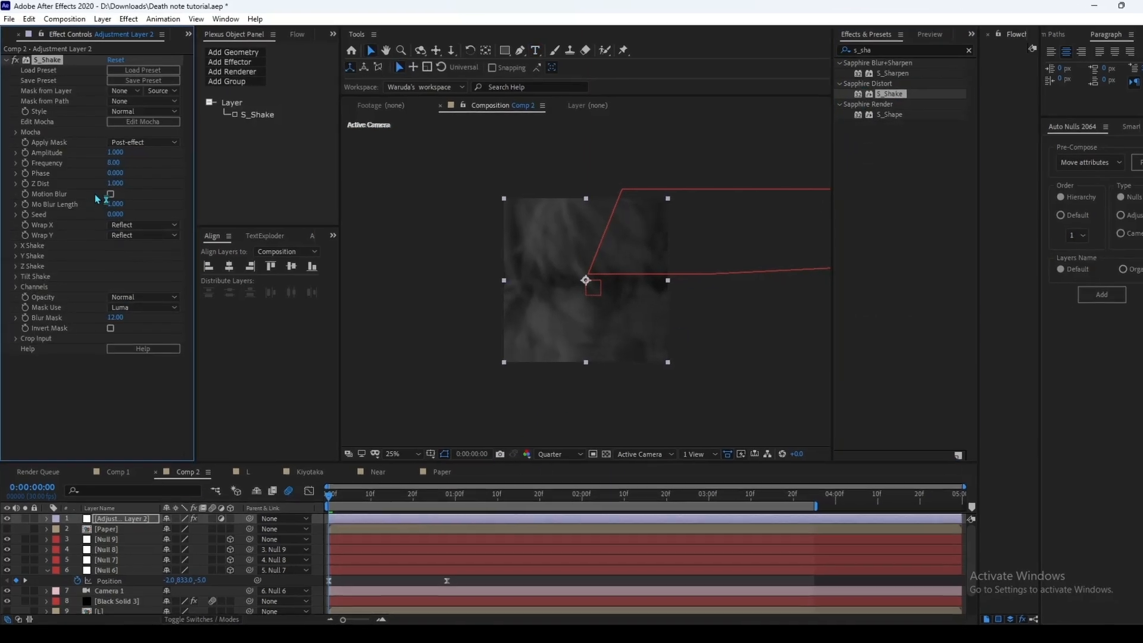
# Step: Set the S_Shake Frequency to 1.30 and turn on its Motion Blur
pyautogui.click(113, 162)
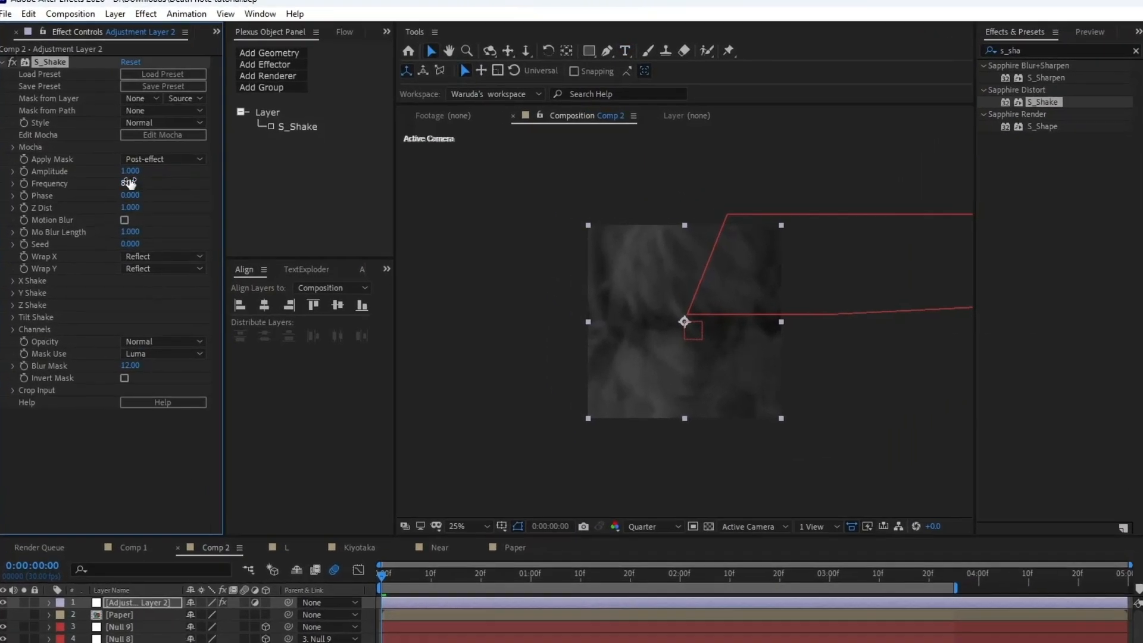
pyautogui.write('1')
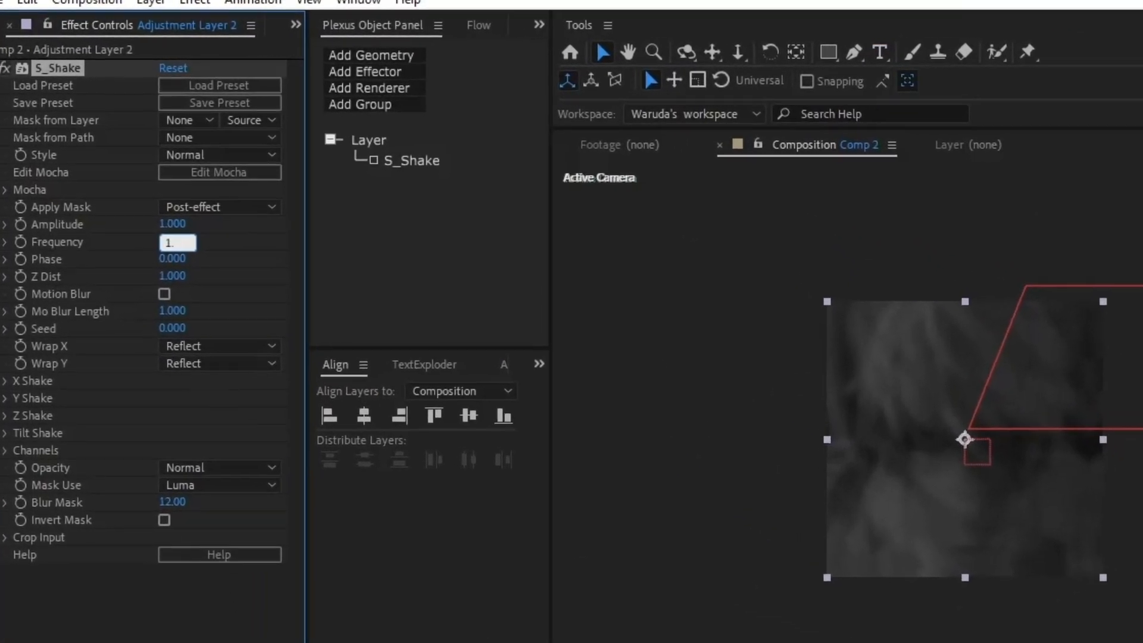
pyautogui.write('.3')
pyautogui.click(161, 287)
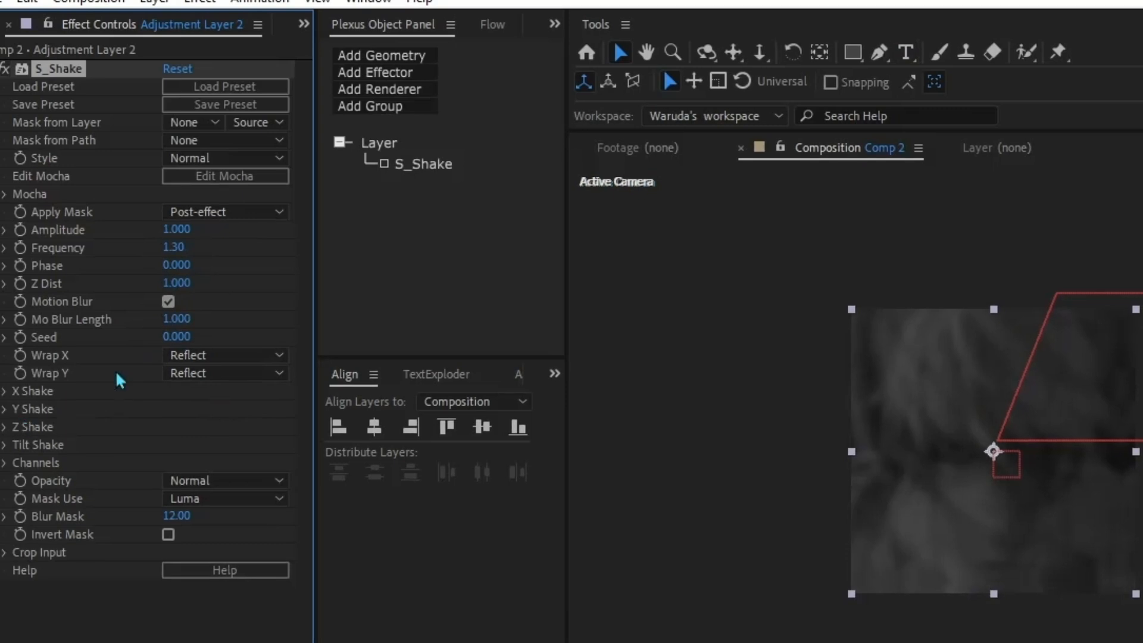
# Step: Set the S_Shake X Rand Amp and Y Rand Amp both to 50 and preview the camera shake
pyautogui.click(4, 391)
pyautogui.click(172, 409)
pyautogui.write('5')
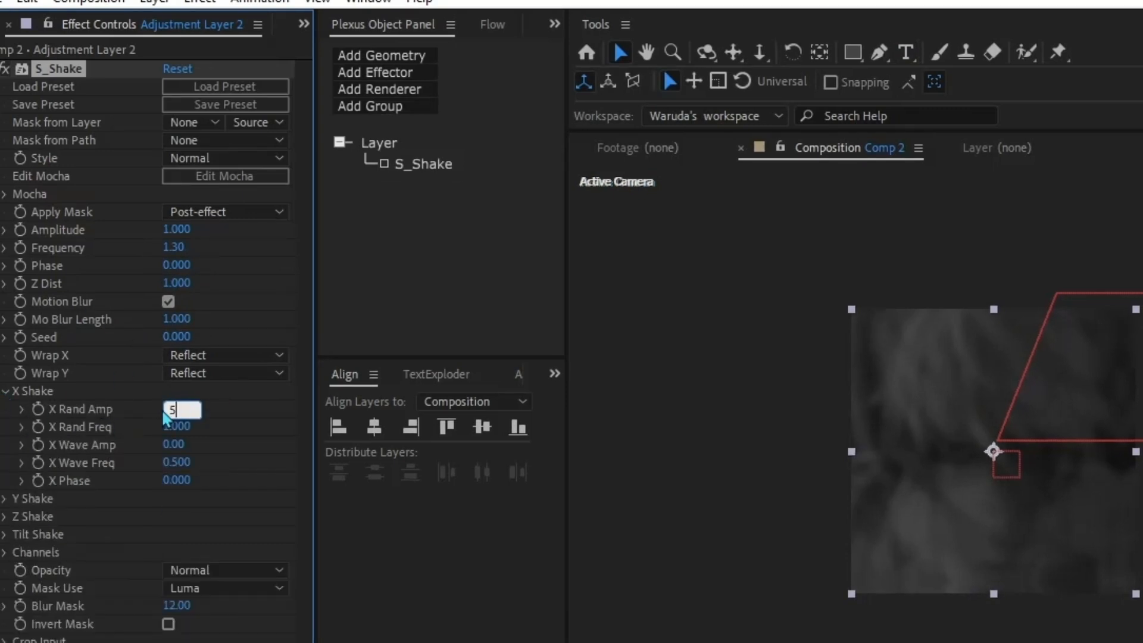
pyautogui.write('0')
pyautogui.press('Return')
pyautogui.click(4, 498)
pyautogui.click(176, 516)
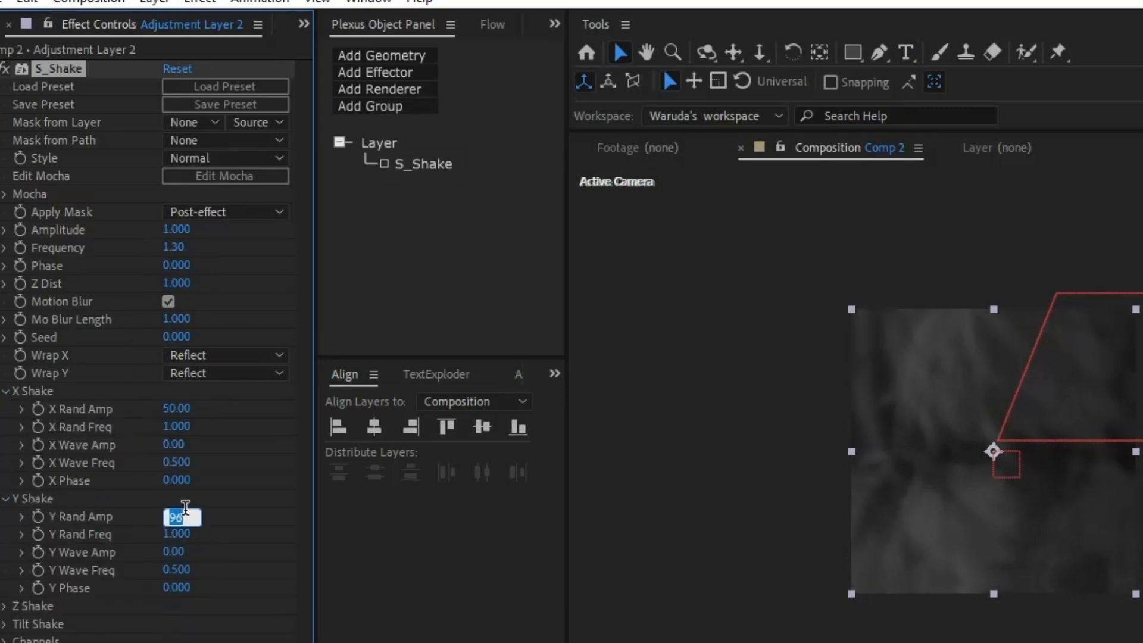
pyautogui.write('50')
pyautogui.press('Return')
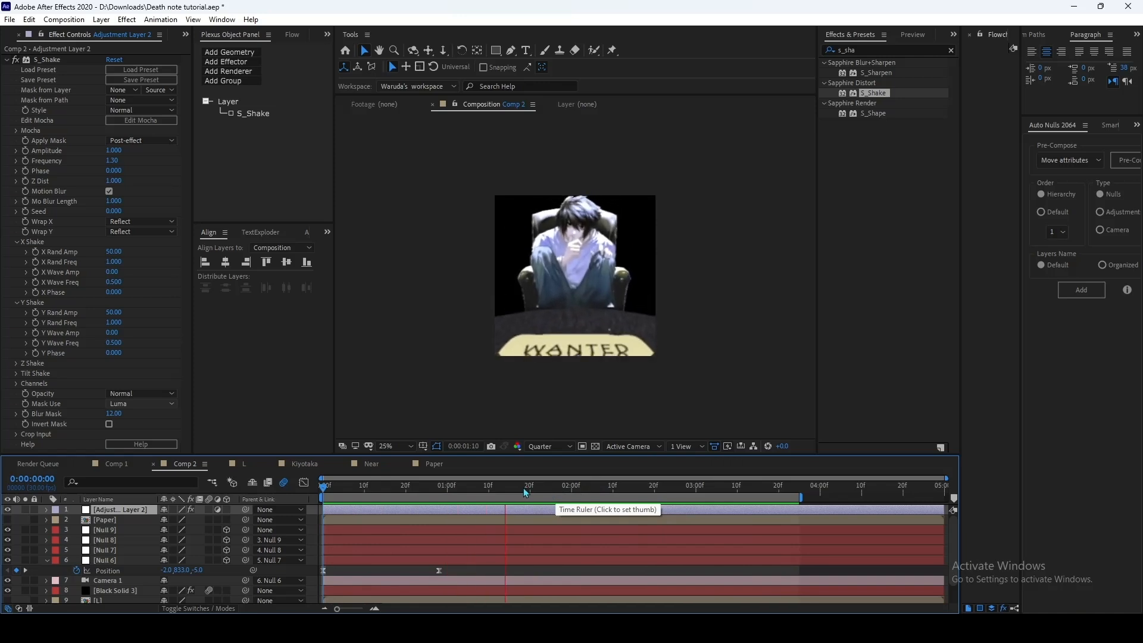
pyautogui.click(455, 489)
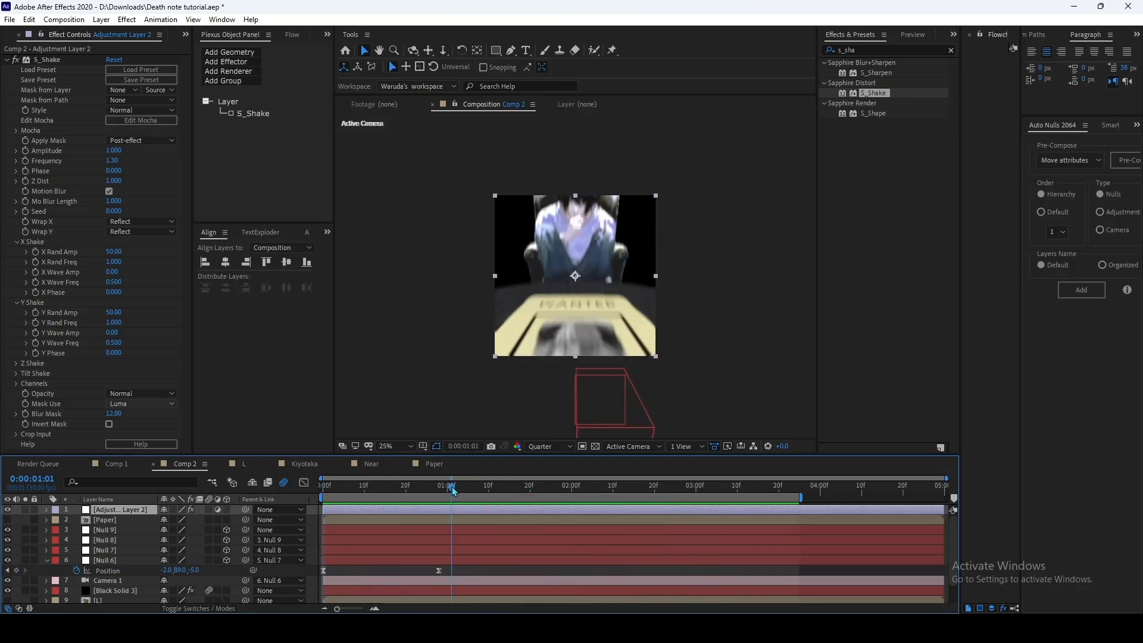
pyautogui.moveTo(454, 497); pyautogui.dragTo(415, 495)
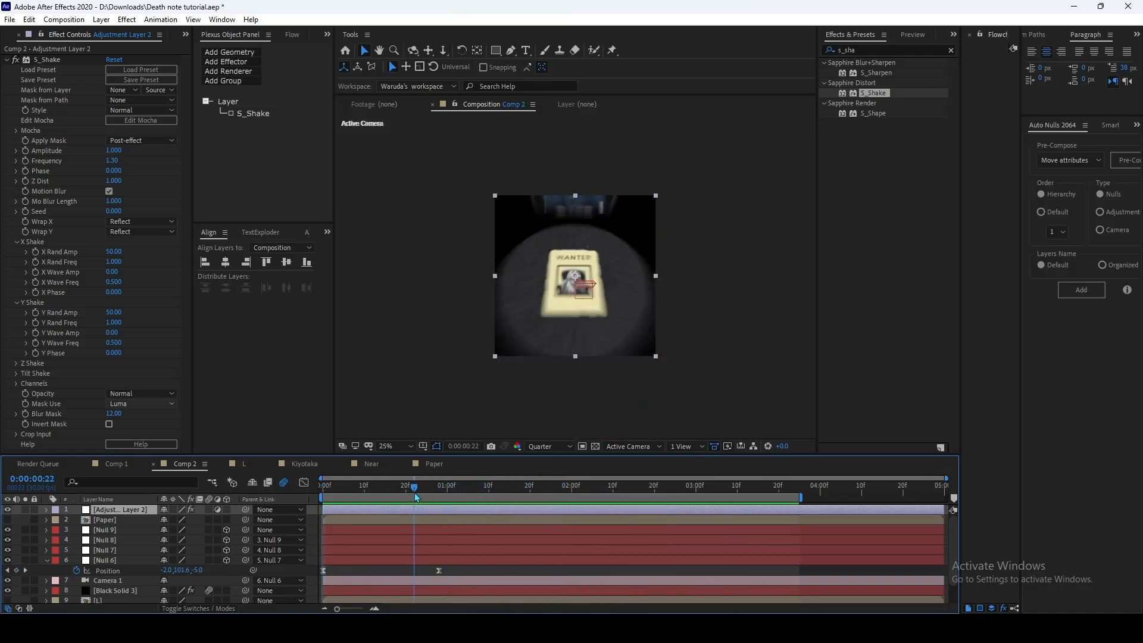
pyautogui.press('space')
# Step: Create a gray solid (8E8E8E) at composition size in Comp 2
pyautogui.scroll(-2, 777, 556)
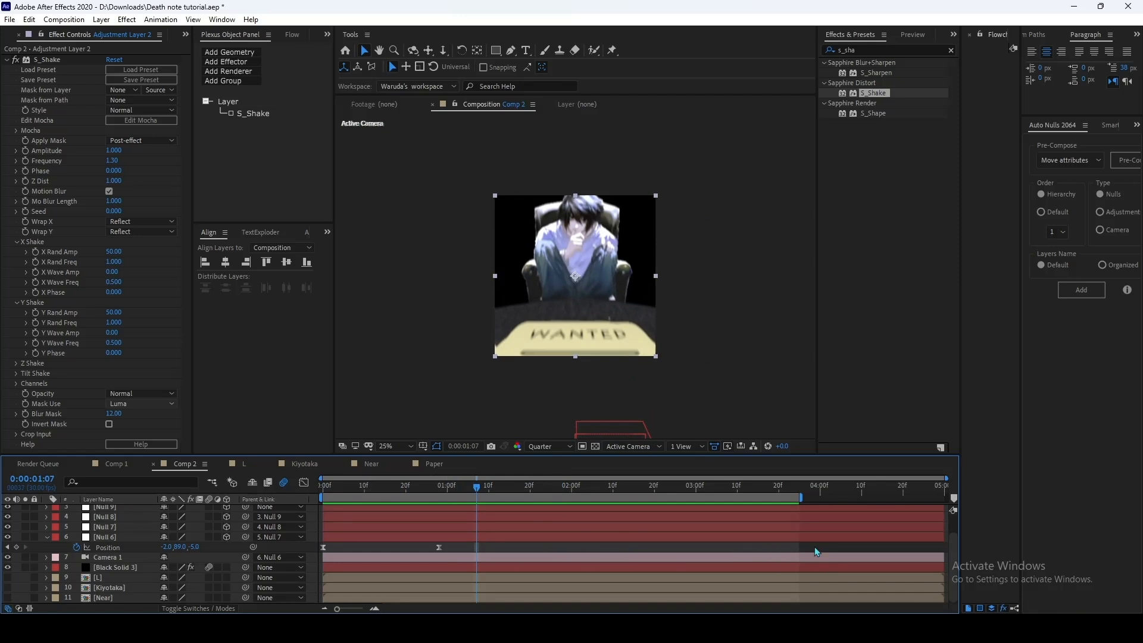
pyautogui.click(814, 548)
pyautogui.hotkey('ctrl', 'y')
pyautogui.click(635, 385)
pyautogui.click(744, 442)
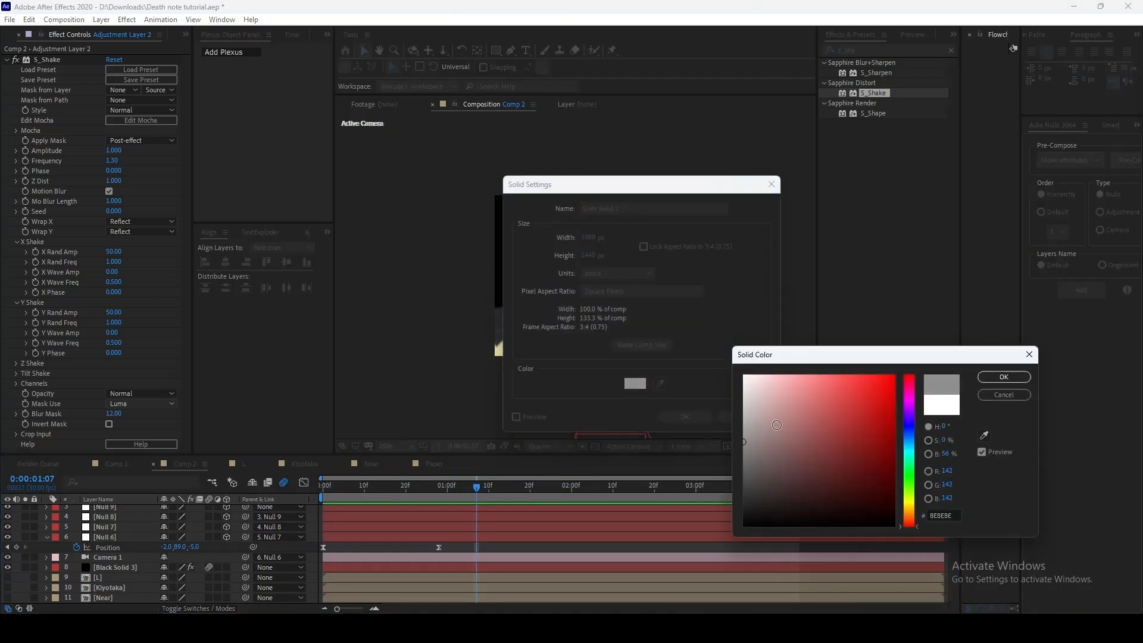
pyautogui.click(1004, 376)
pyautogui.click(644, 341)
pyautogui.click(677, 420)
# Step: Move the gray solid beneath all other layers and preview the composition from the first frame
pyautogui.moveTo(129, 509); pyautogui.dragTo(127, 600)
pyautogui.moveTo(478, 487); pyautogui.dragTo(231, 517)
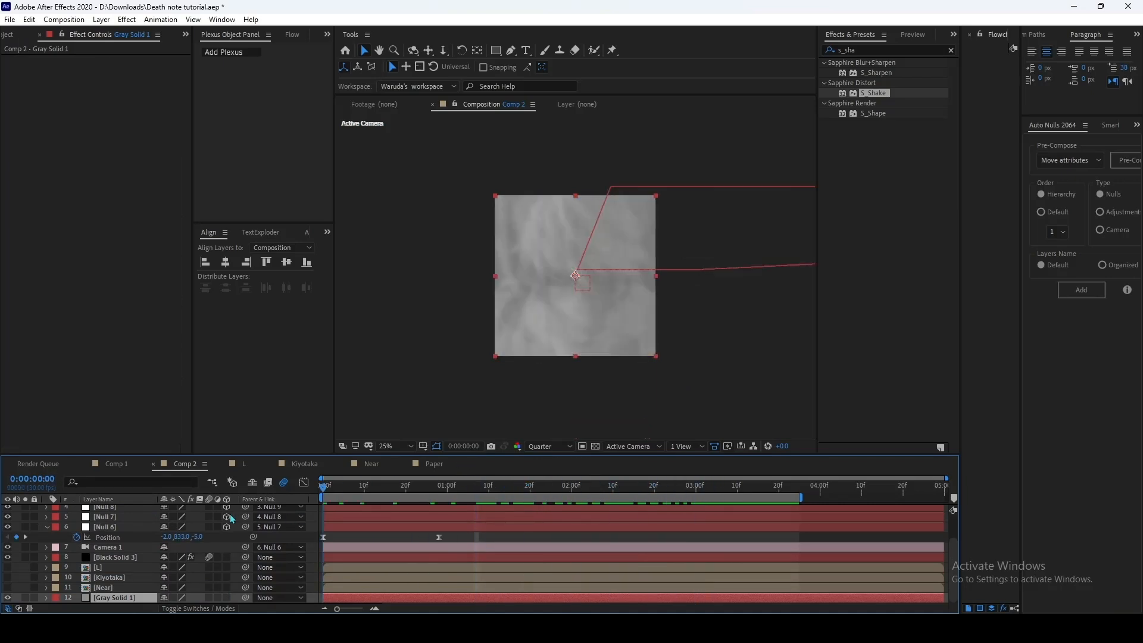
pyautogui.press('space')
pyautogui.press('space')
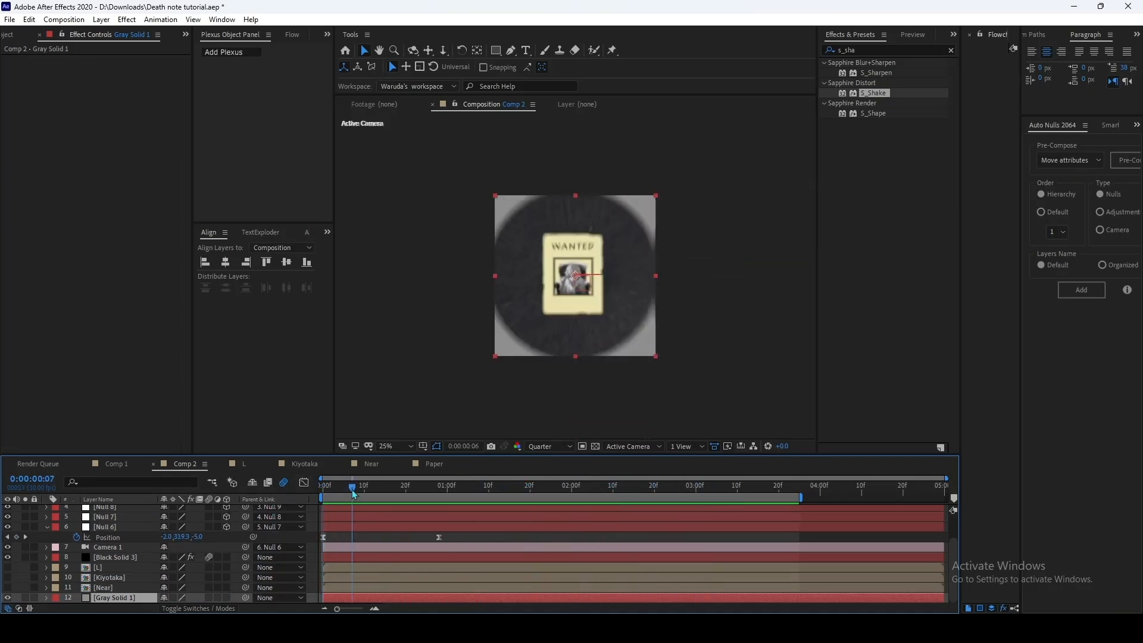
# Step: Keyframe the gray solid's Opacity from 0% at 0:00:00:24 to 100% at 0:00:01:11 and preview the fade from the start
pyautogui.press('t')
pyautogui.click(76, 598)
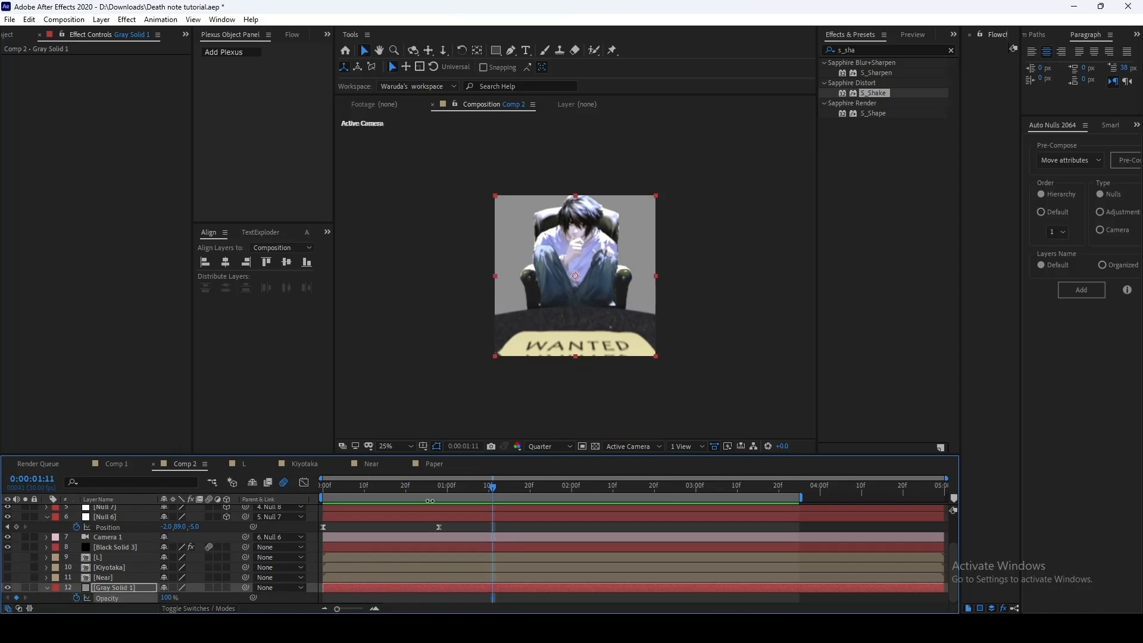
pyautogui.moveTo(464, 494); pyautogui.dragTo(435, 490)
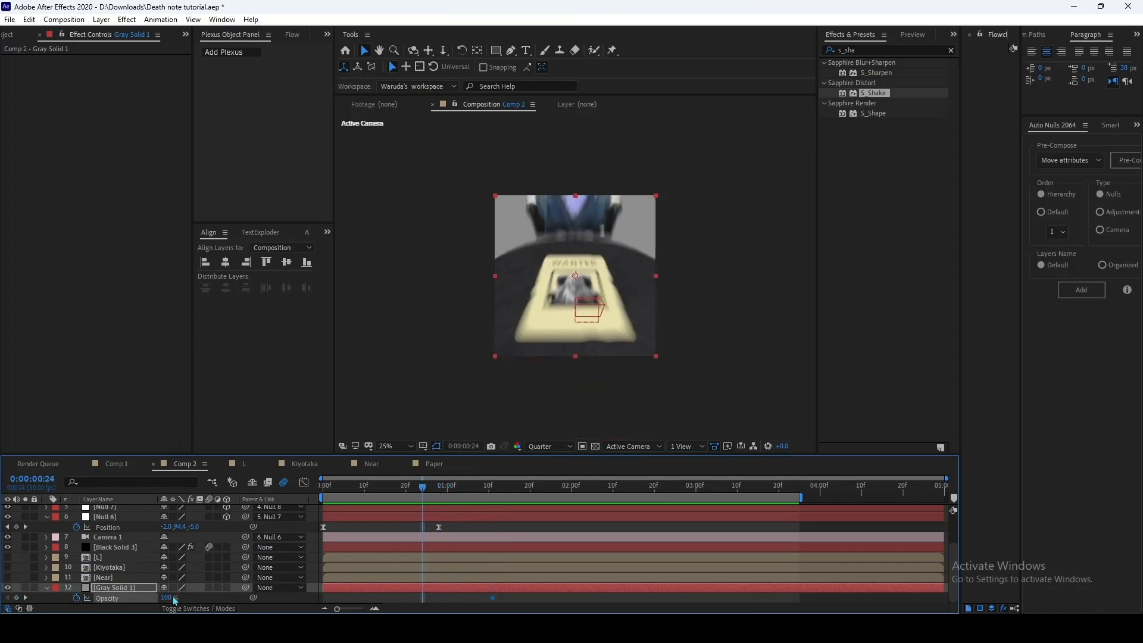
pyautogui.moveTo(168, 597); pyautogui.dragTo(42, 605)
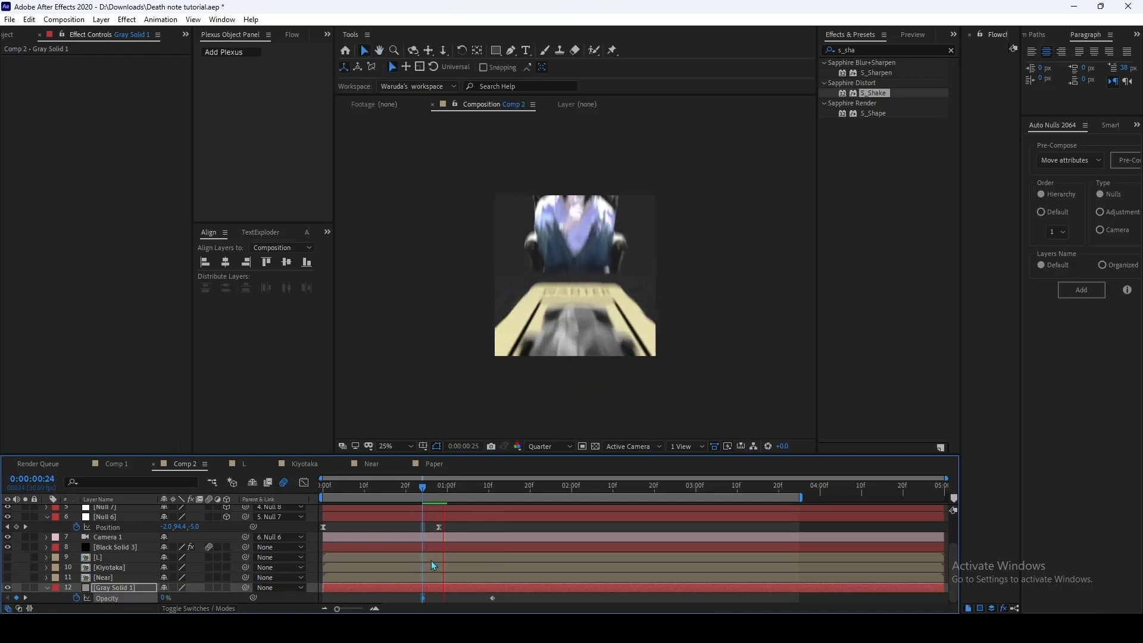
pyautogui.moveTo(419, 491); pyautogui.dragTo(249, 511)
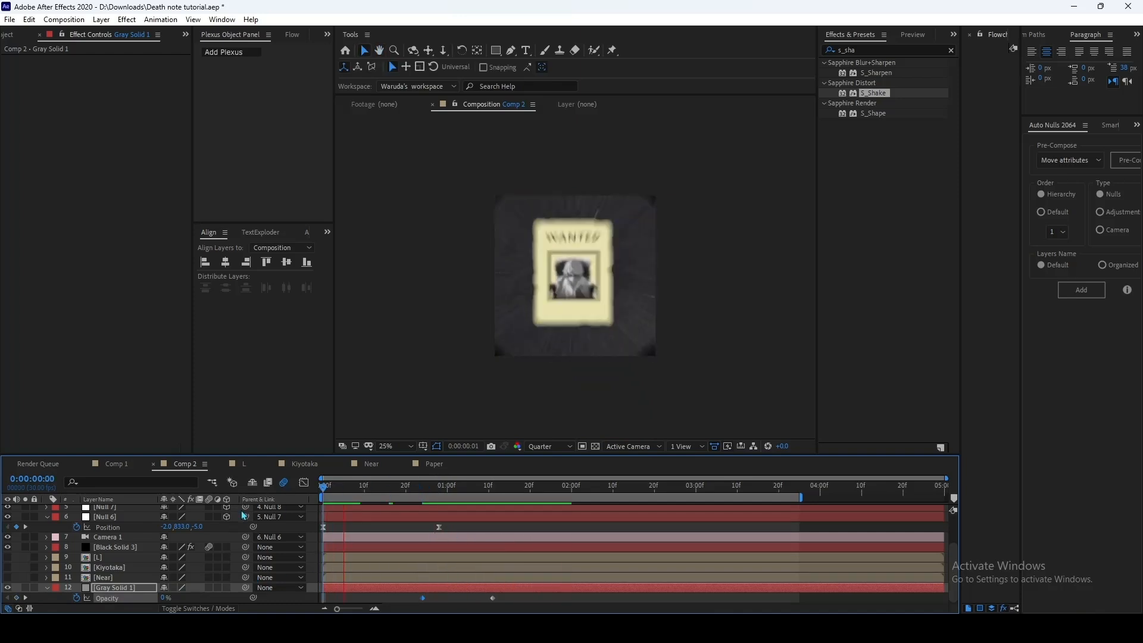